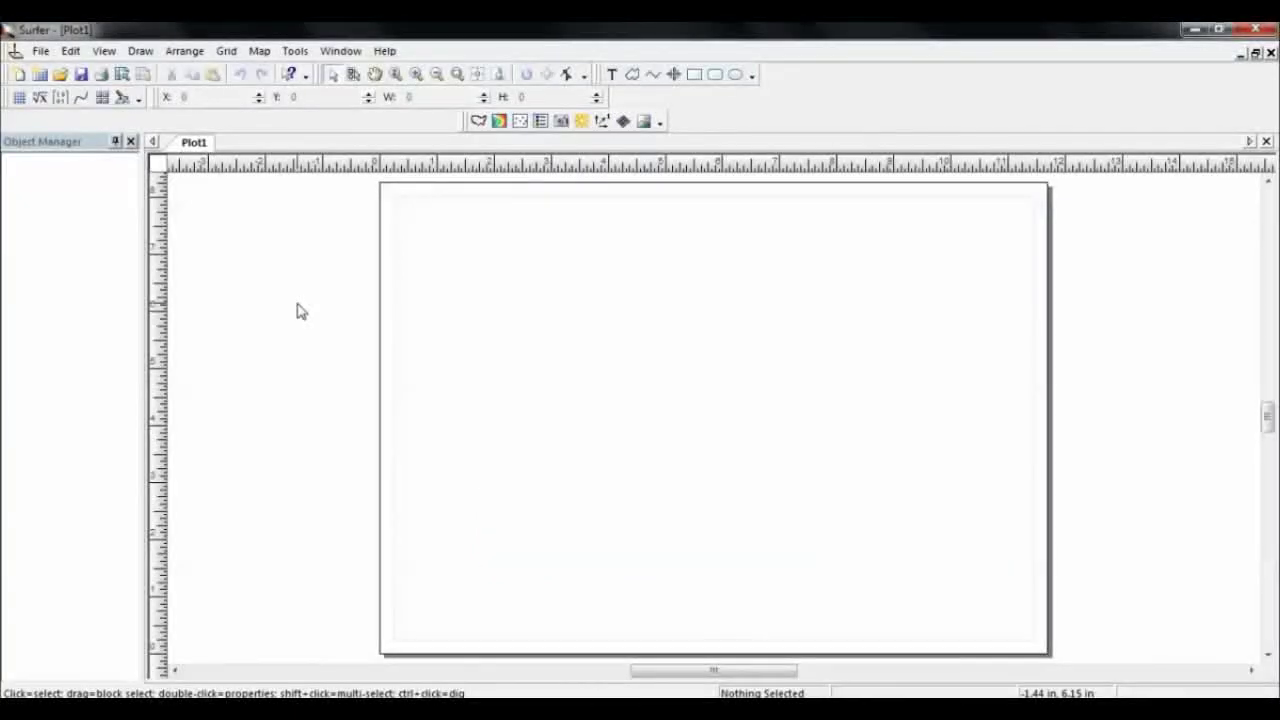
Look through the File, Edit, Draw, Grid, Map and Tools menus without choosing a command.
click(41, 51)
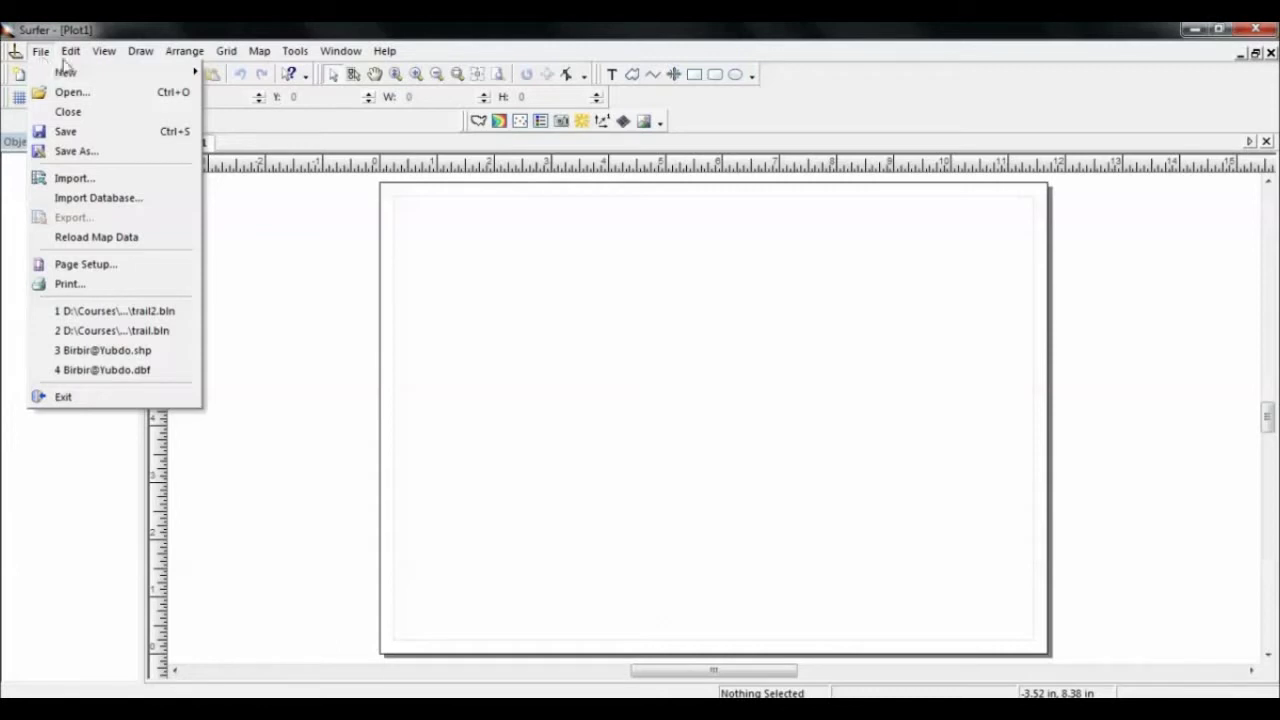
mouse_move(77, 60)
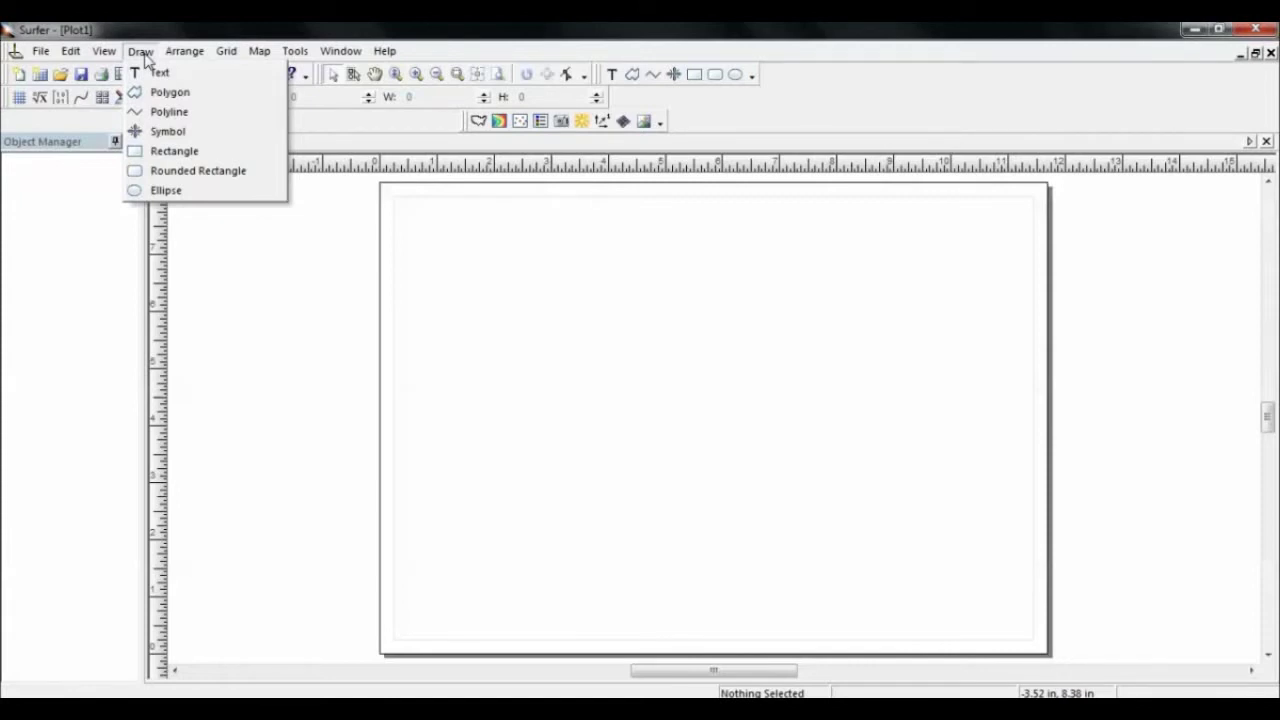
mouse_move(260, 52)
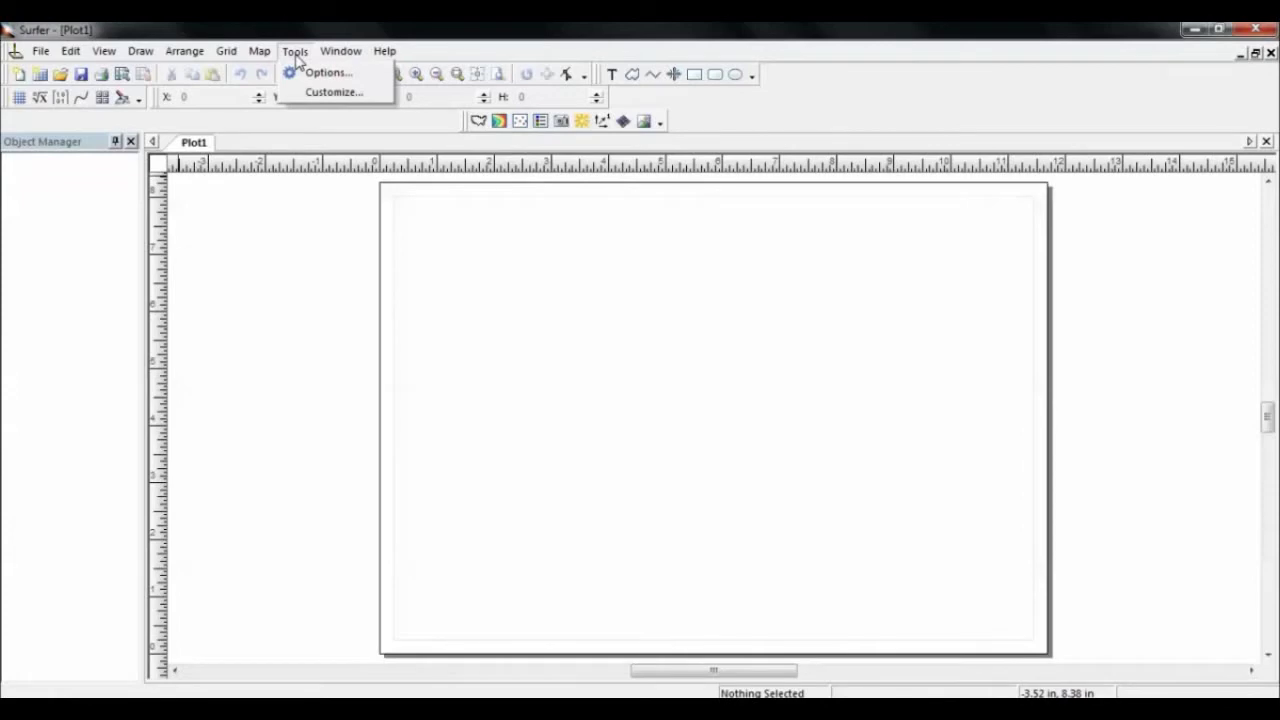
click(418, 36)
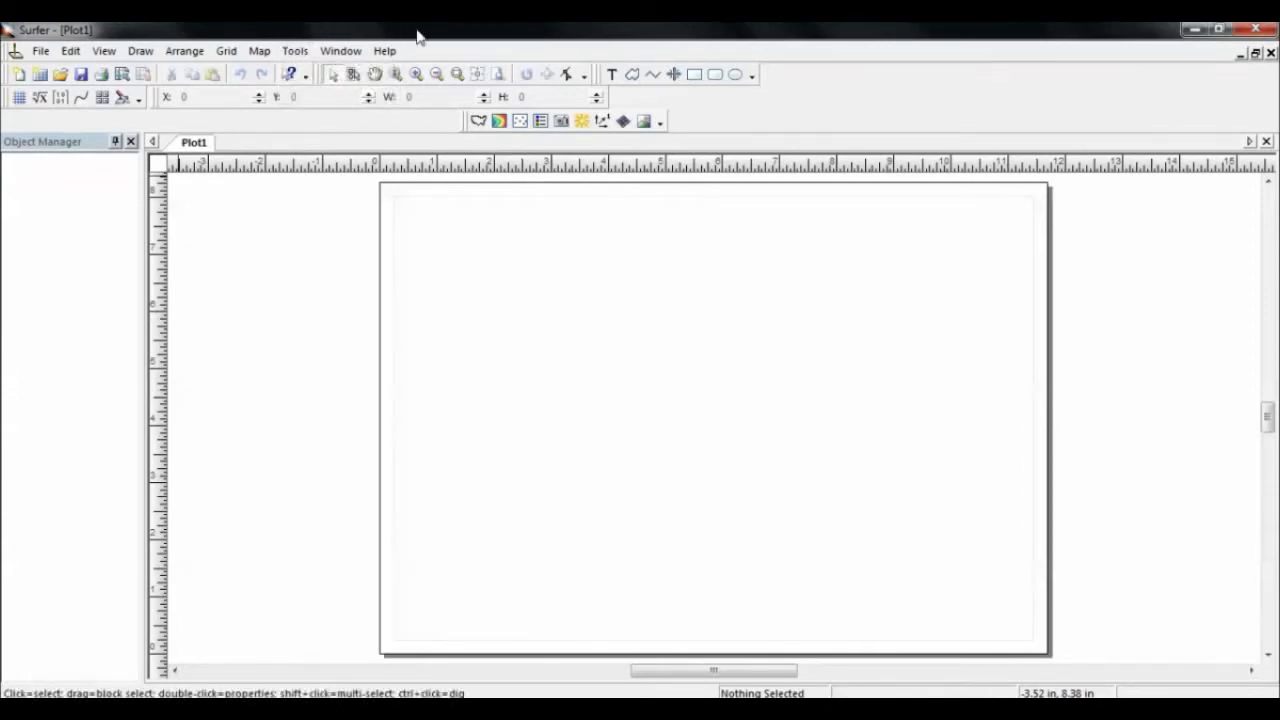
Create a new Surfer worksheet, then open the Surveying CSV from Data Home (D:) in maximised Excel.
click(45, 76)
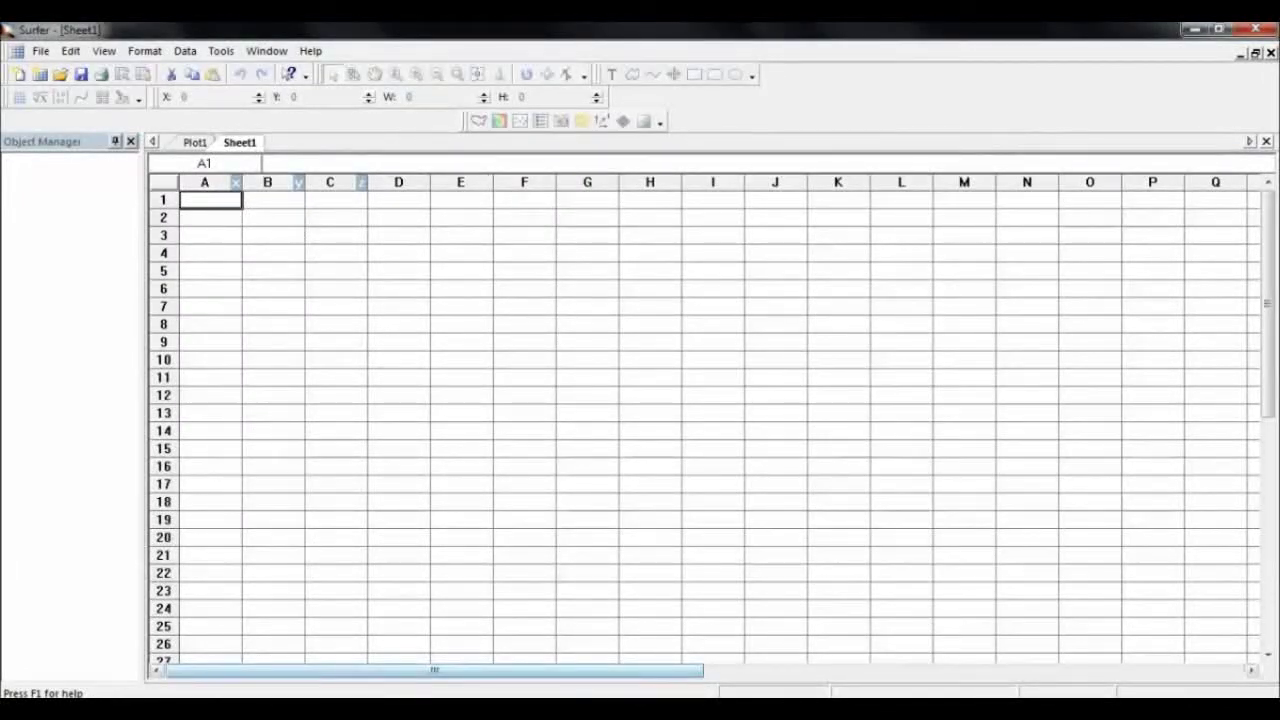
key(ctrl+o)
click(443, 605)
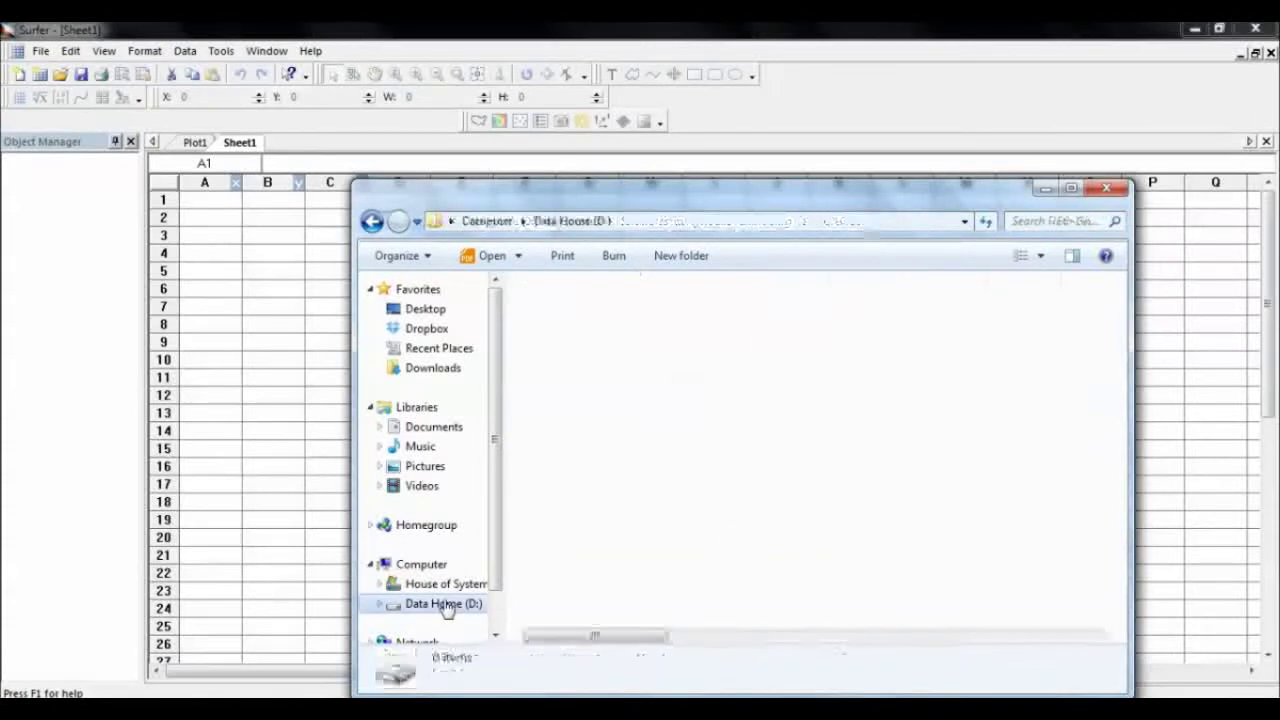
scroll(1095, 562, down, 2)
click(1097, 569)
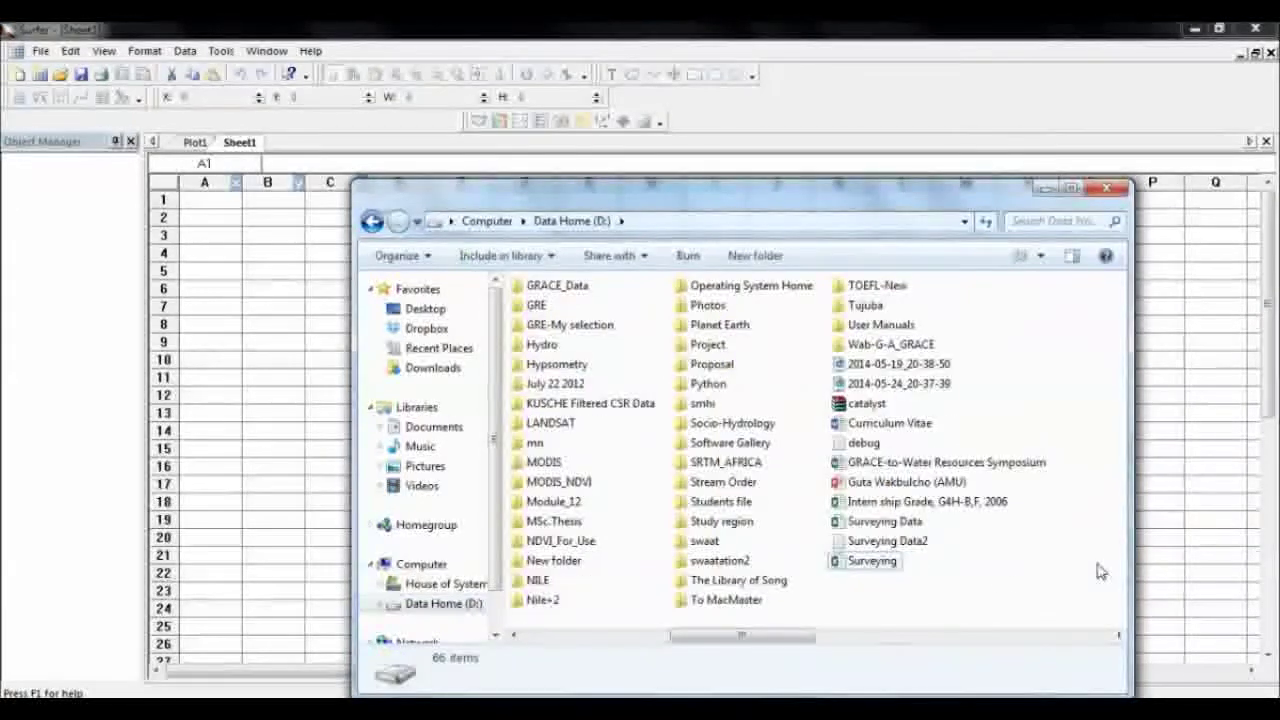
click(872, 562)
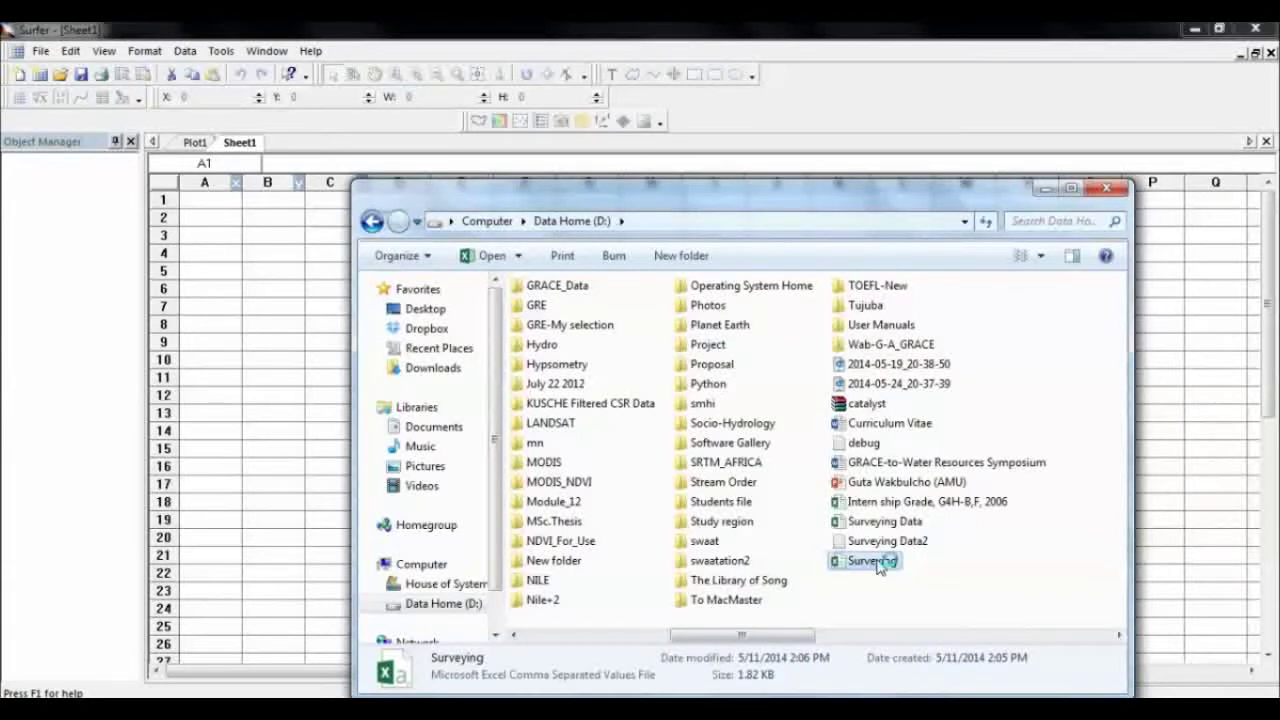
double_click(872, 562)
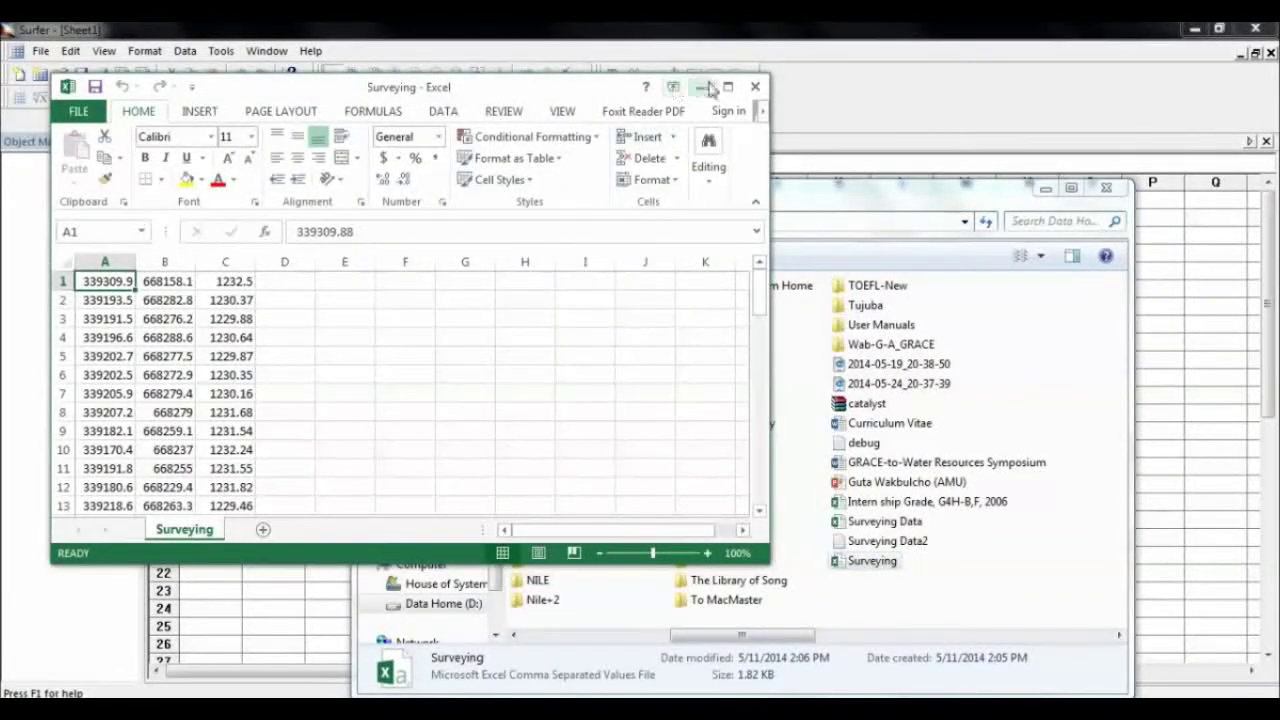
click(728, 87)
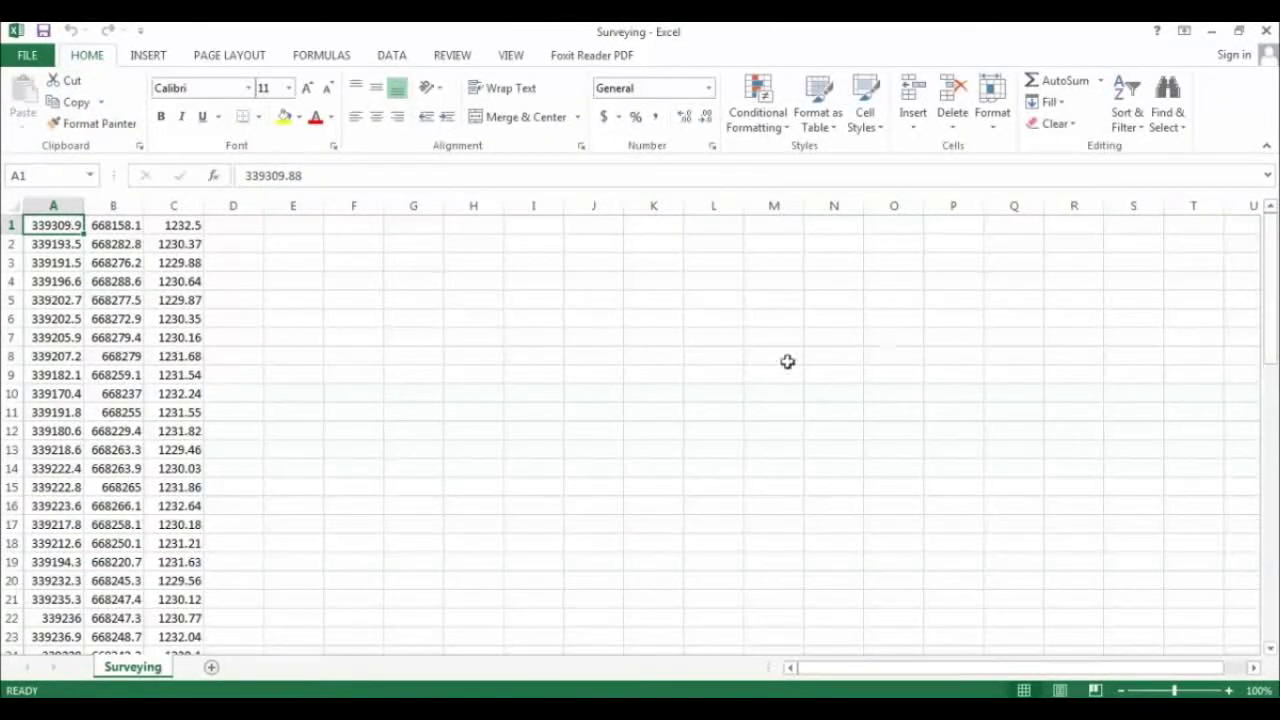
Check the first data values and insert an empty row above the survey data.
click(104, 226)
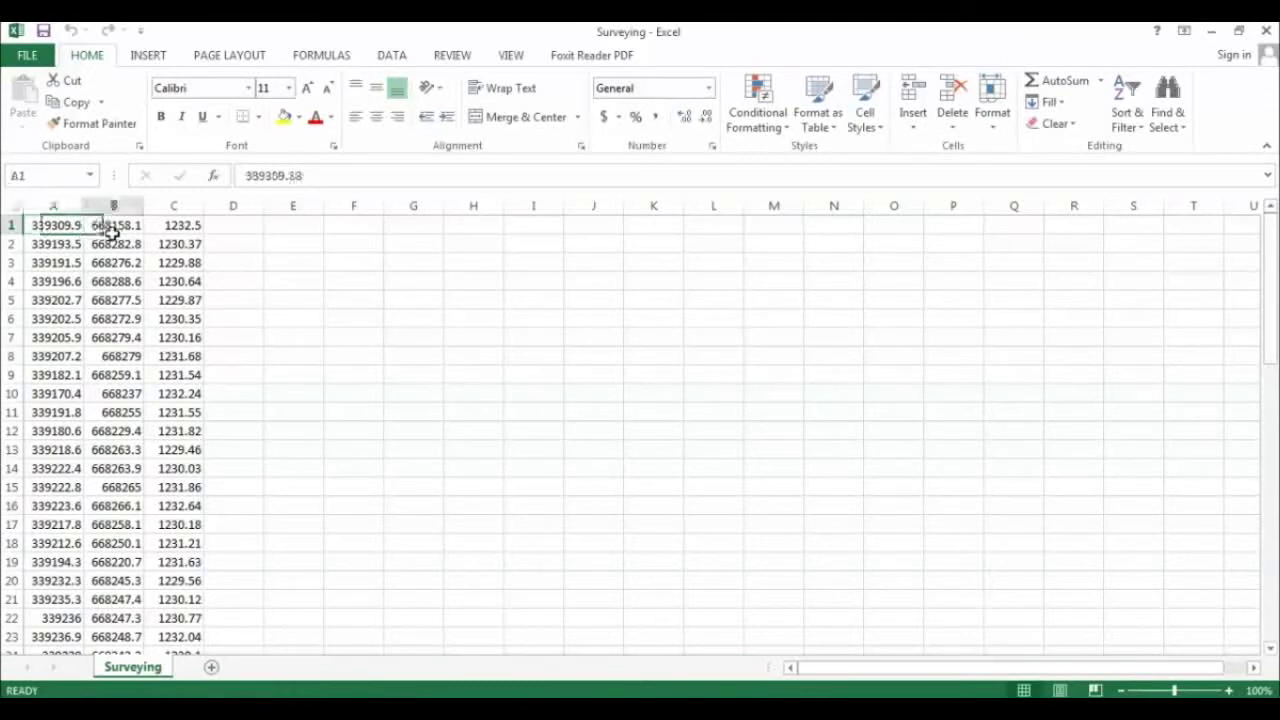
click(174, 229)
click(58, 221)
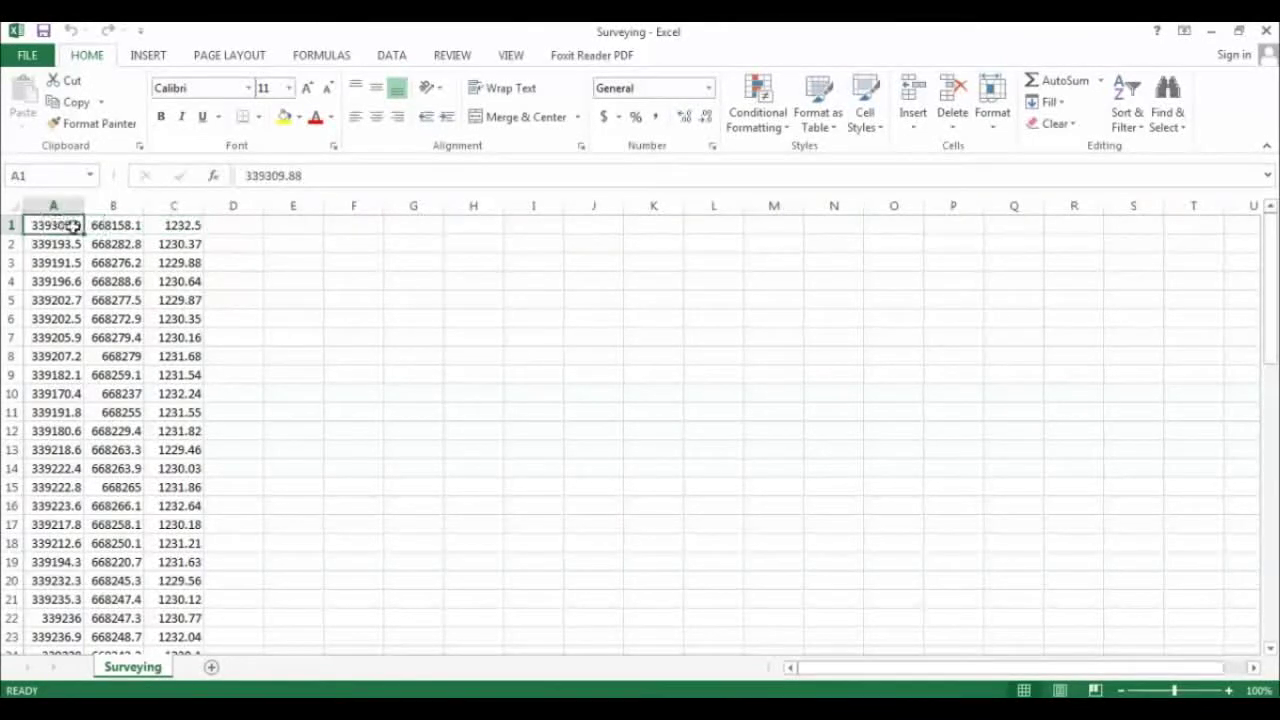
click(12, 226)
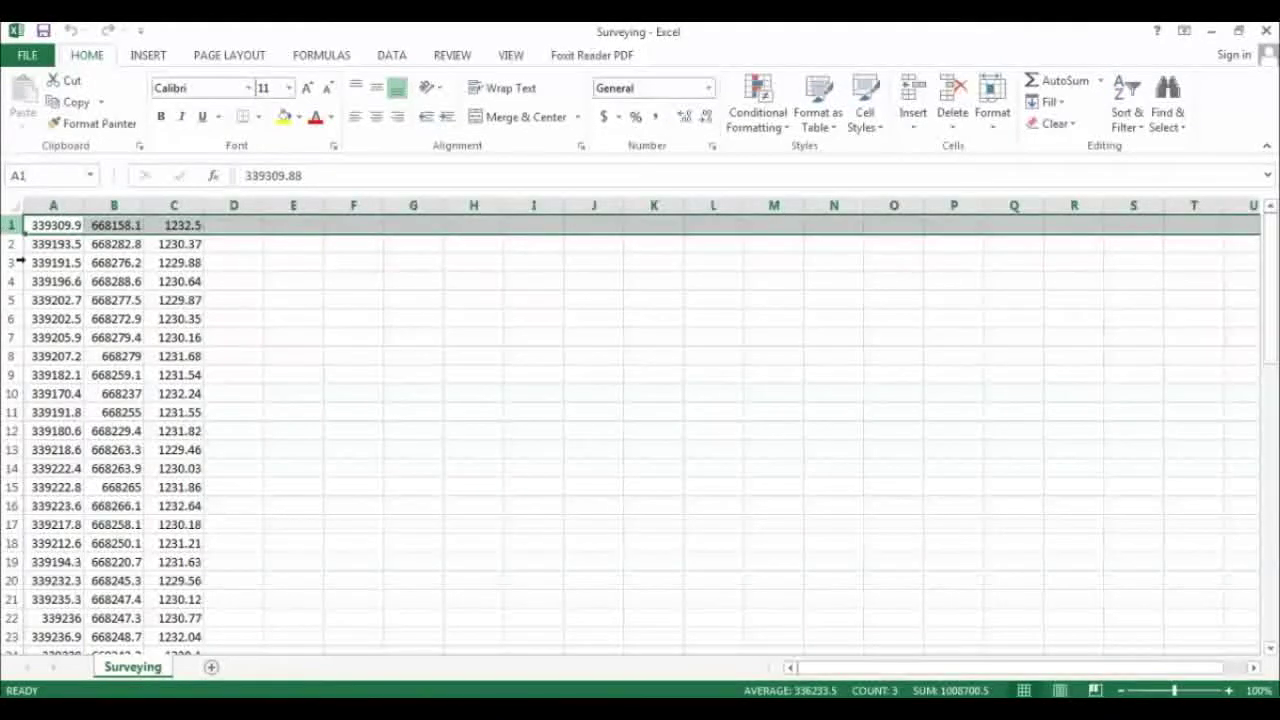
right_click(12, 228)
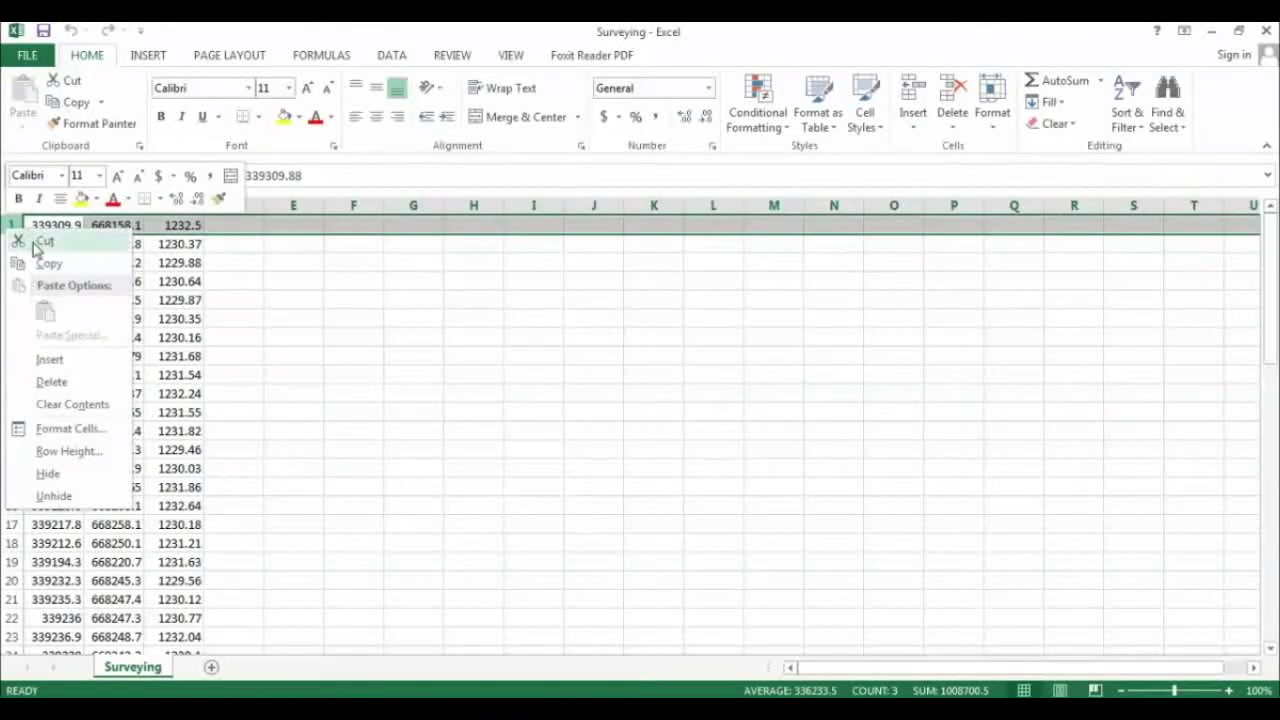
click(50, 360)
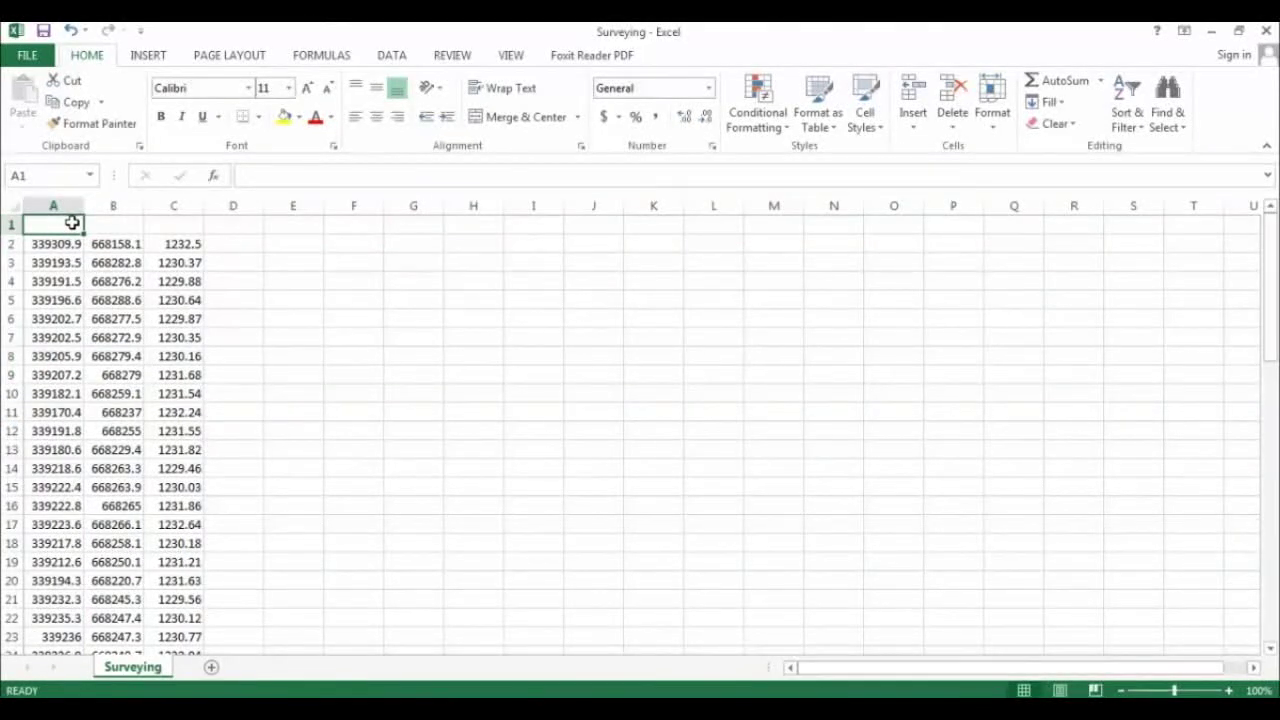
Enter the headers Easting, Northing and Elevation in cells A1 to C1.
text(Easting)
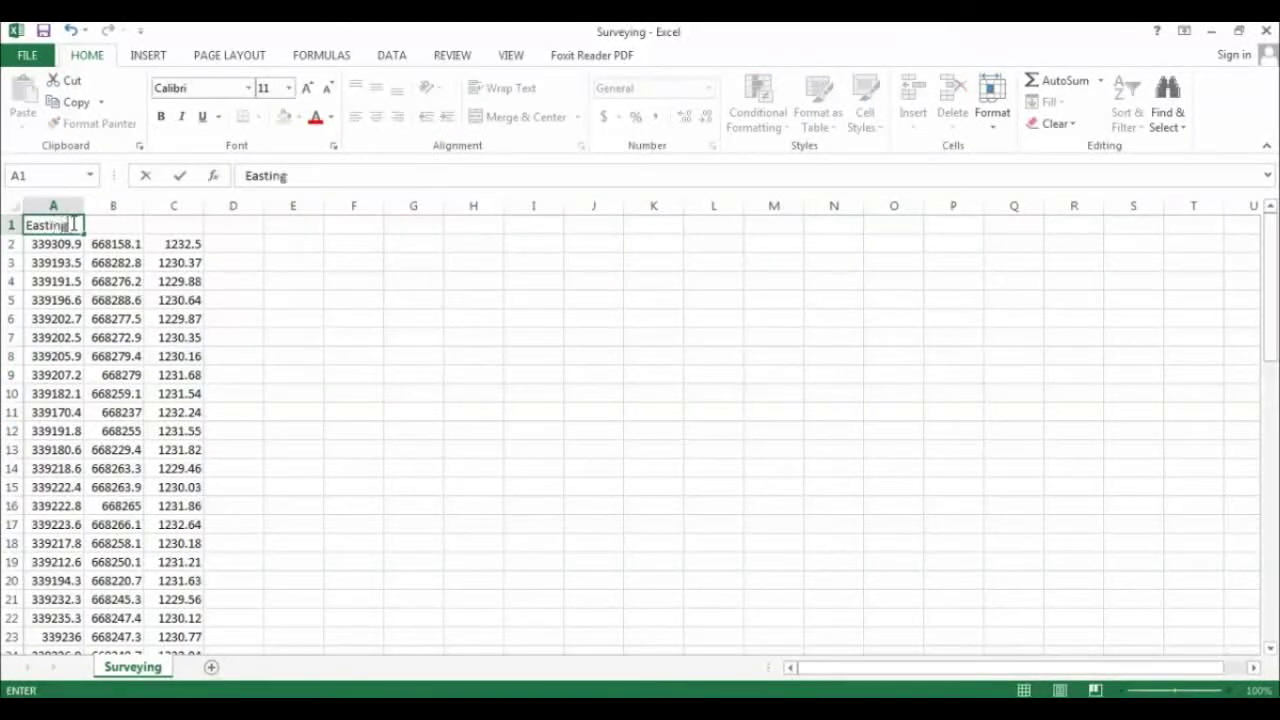
key(Tab)
text(N)
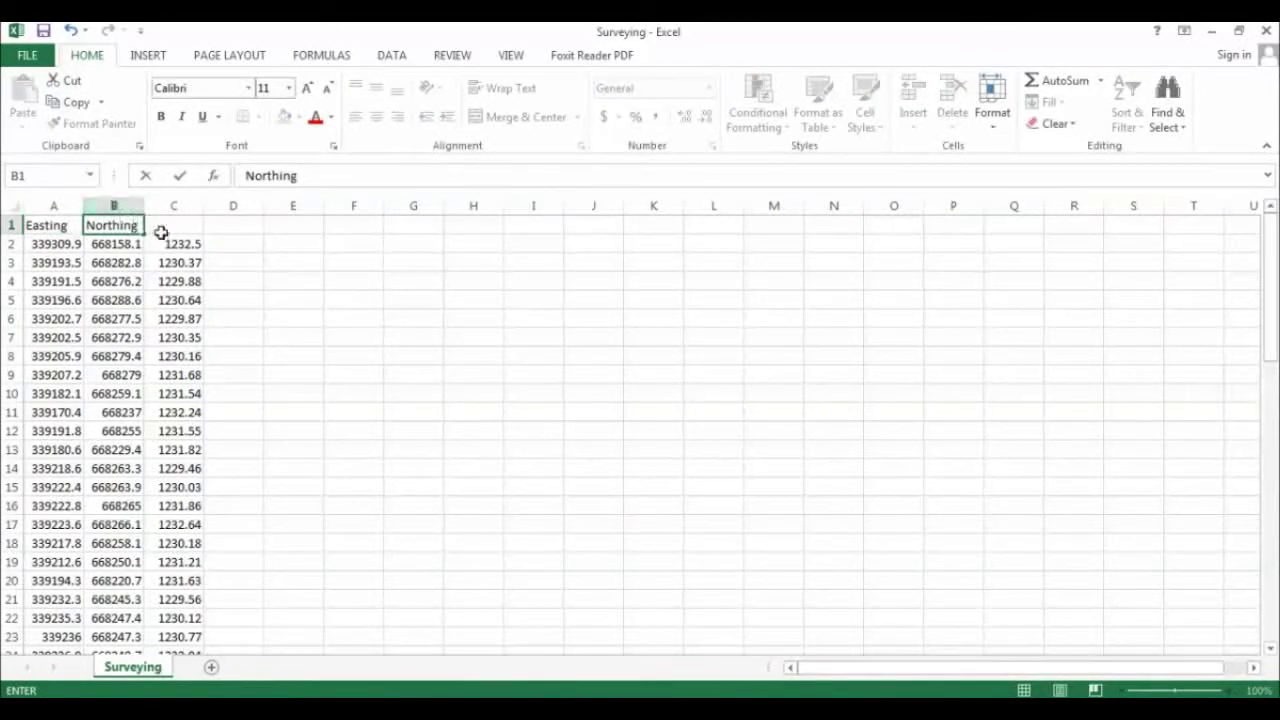
key(Tab)
text(El)
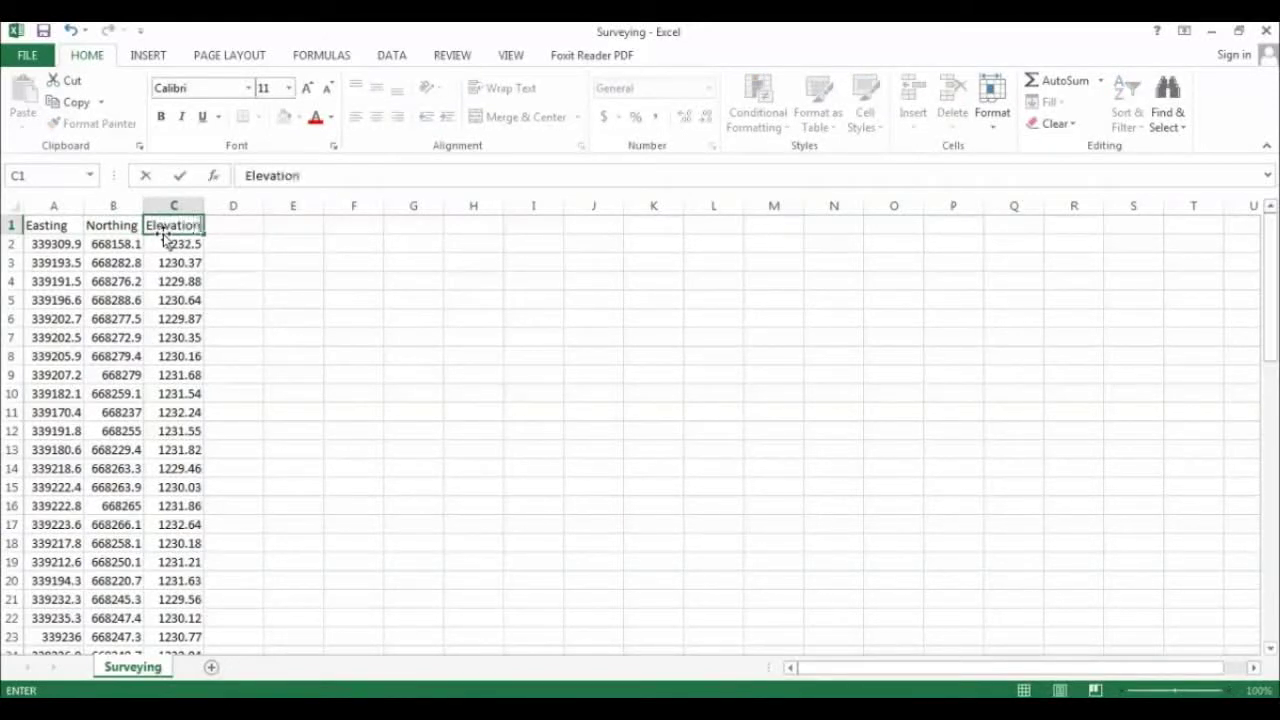
click(180, 243)
click(222, 262)
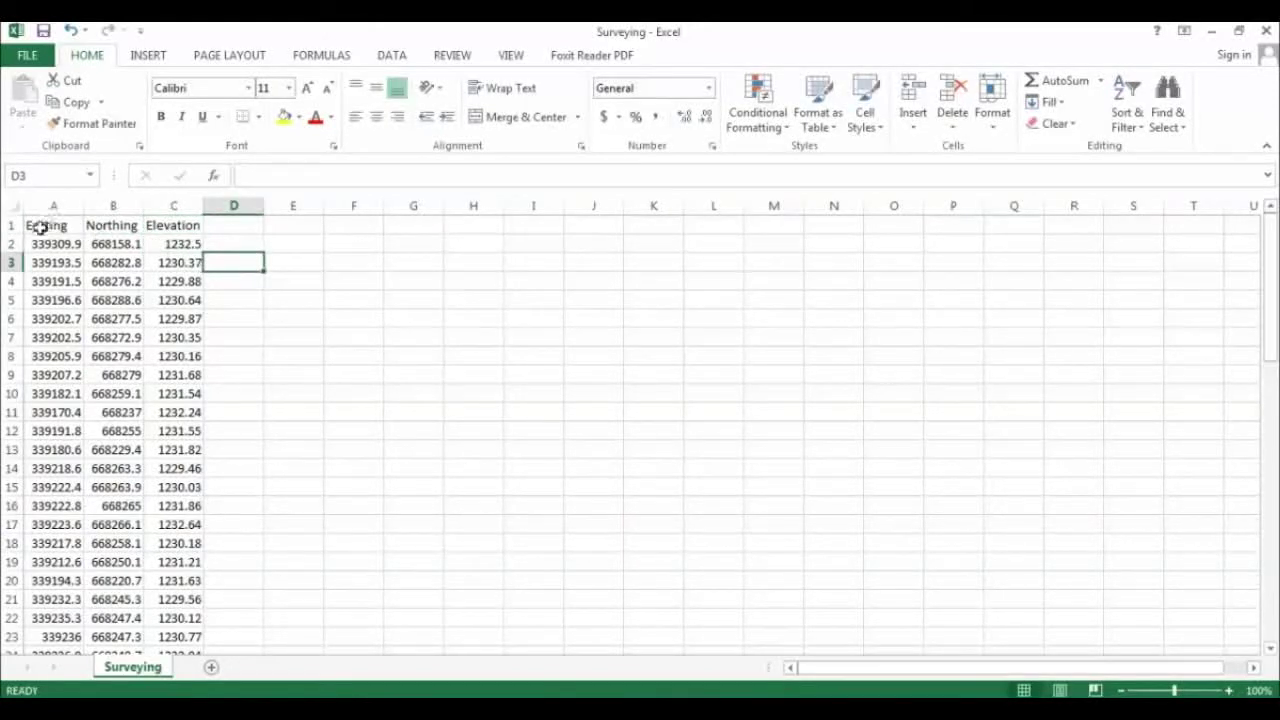
Copy the survey table A1:C66 and return to Surfer.
drag(38, 228, 175, 598)
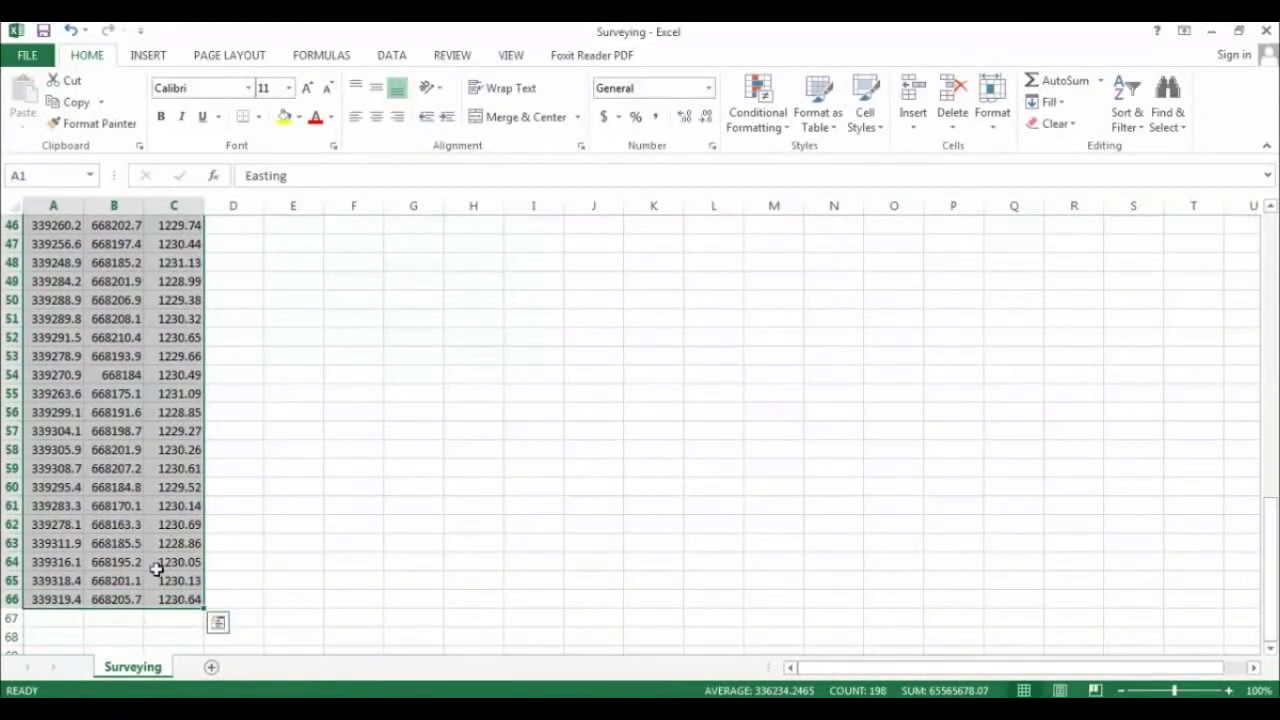
right_click(157, 569)
click(200, 234)
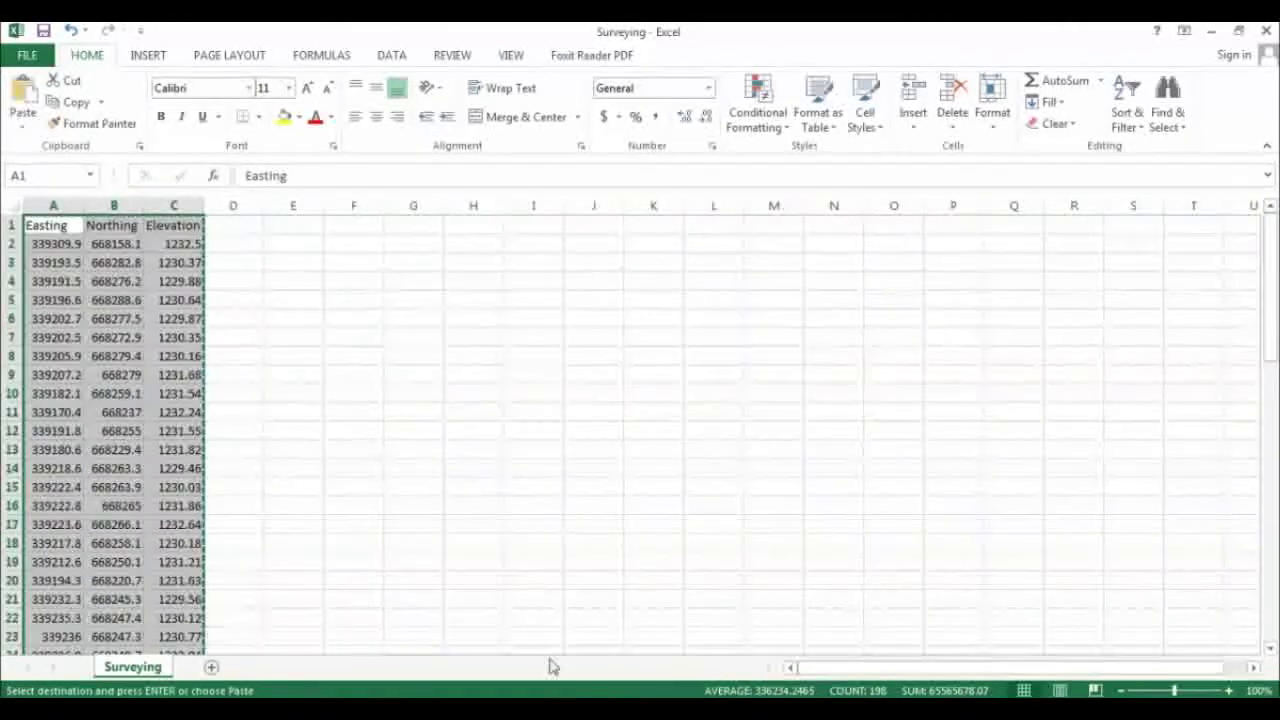
key(alt+Tab)
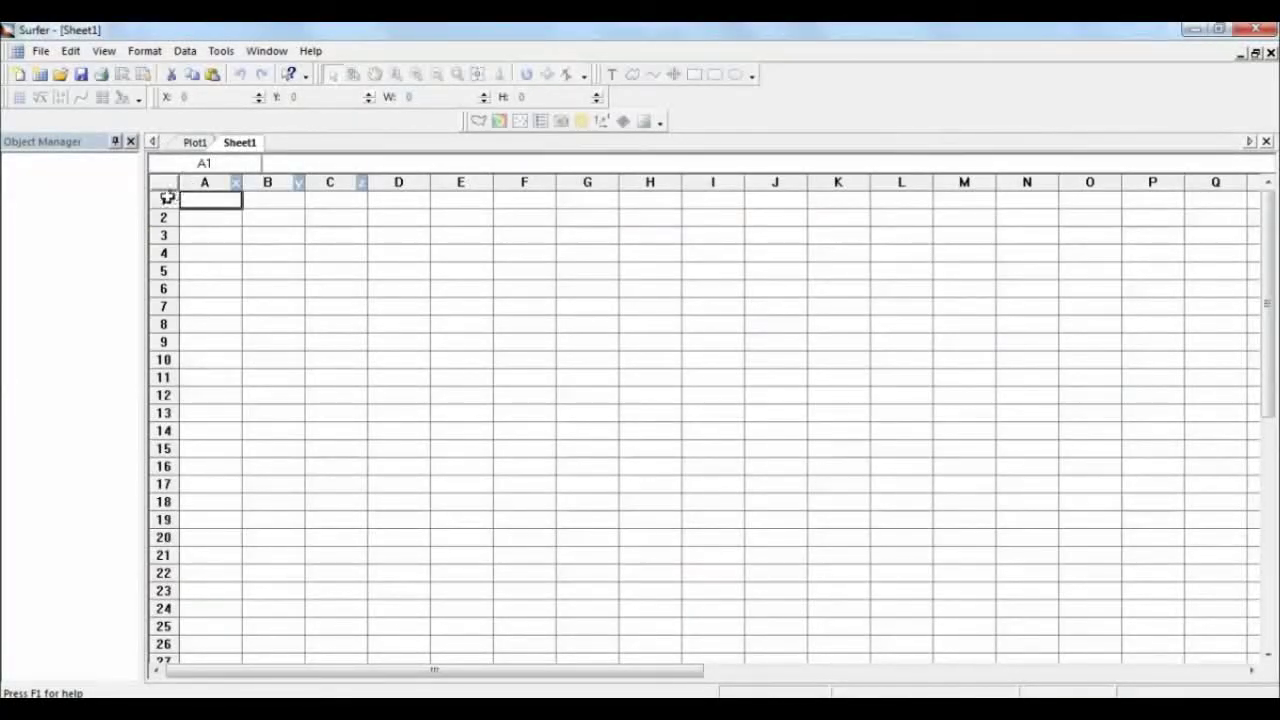
Paste the copied Easting, Northing and Elevation table into Sheet1 starting at A1.
click(164, 182)
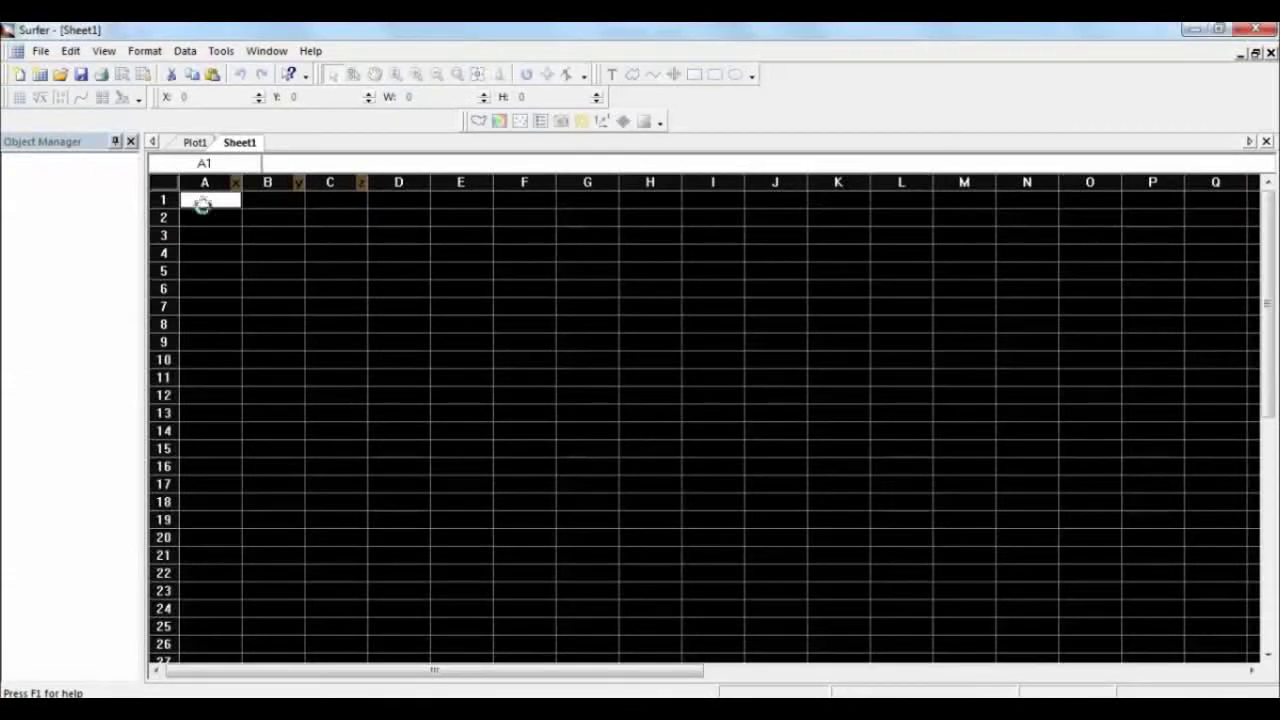
key(ctrl+v)
click(398, 218)
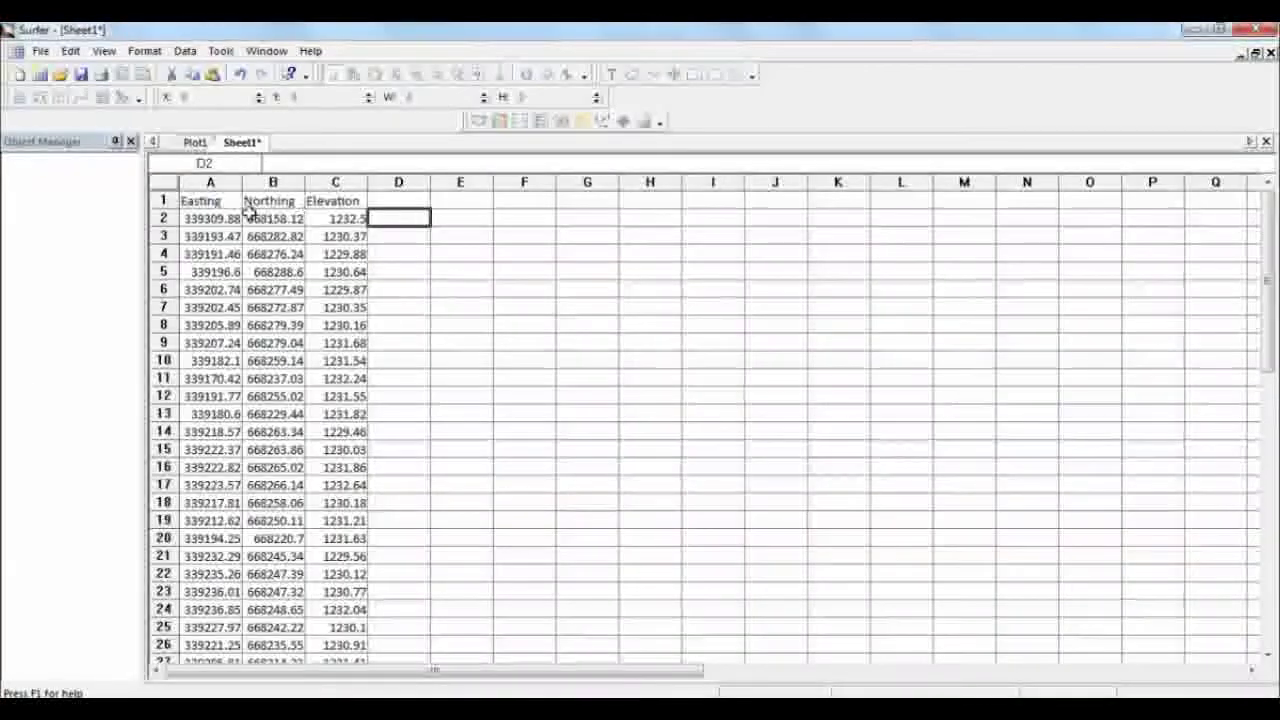
drag(210, 200, 371, 359)
click(371, 271)
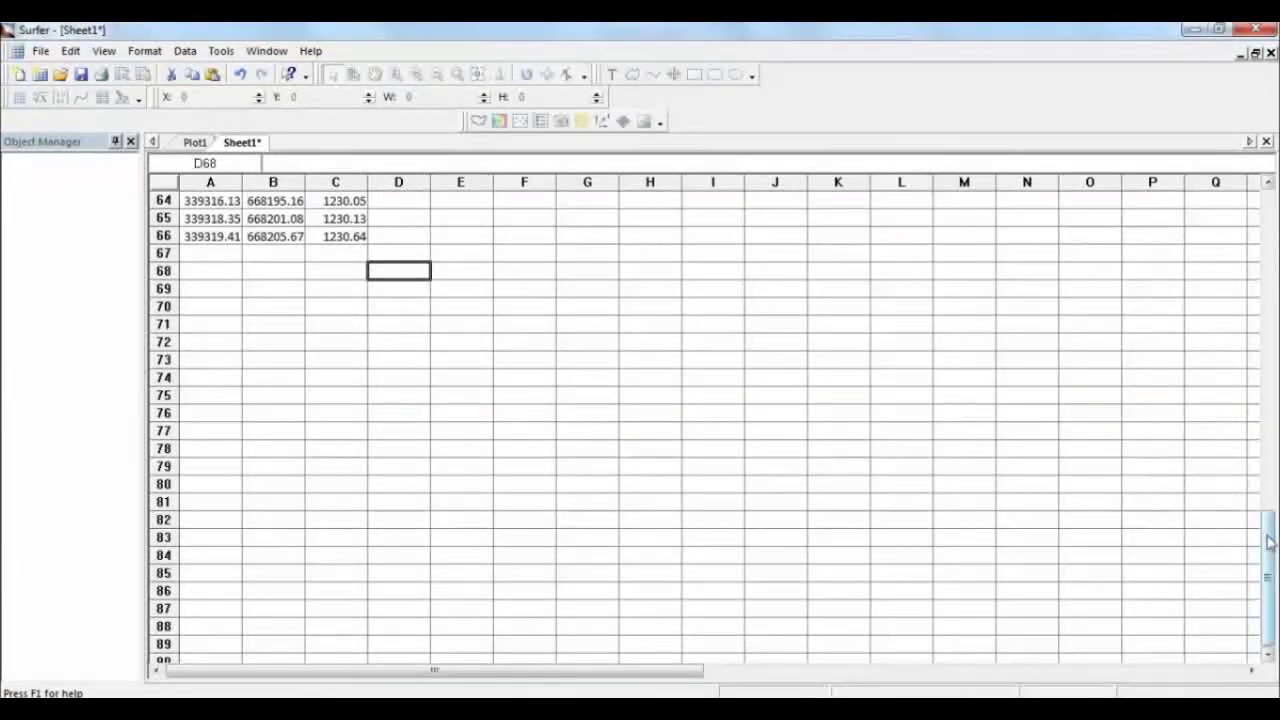
drag(1268, 541, 1268, 212)
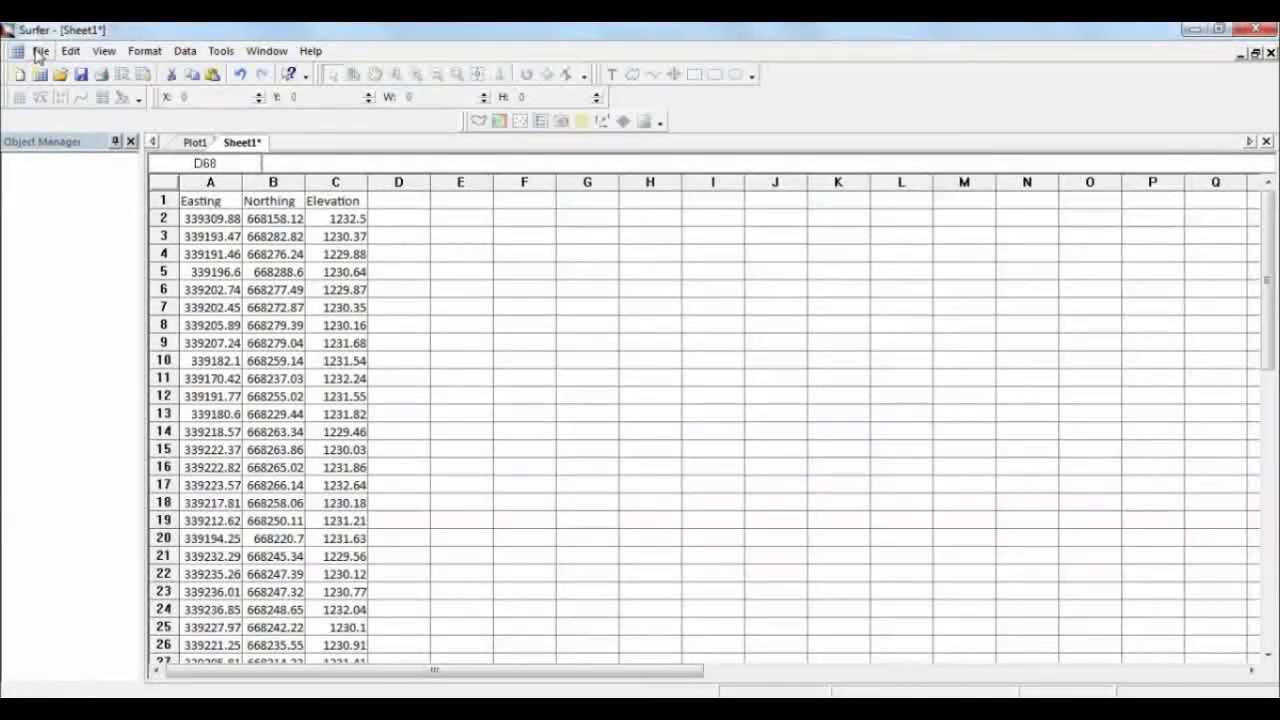
click(39, 52)
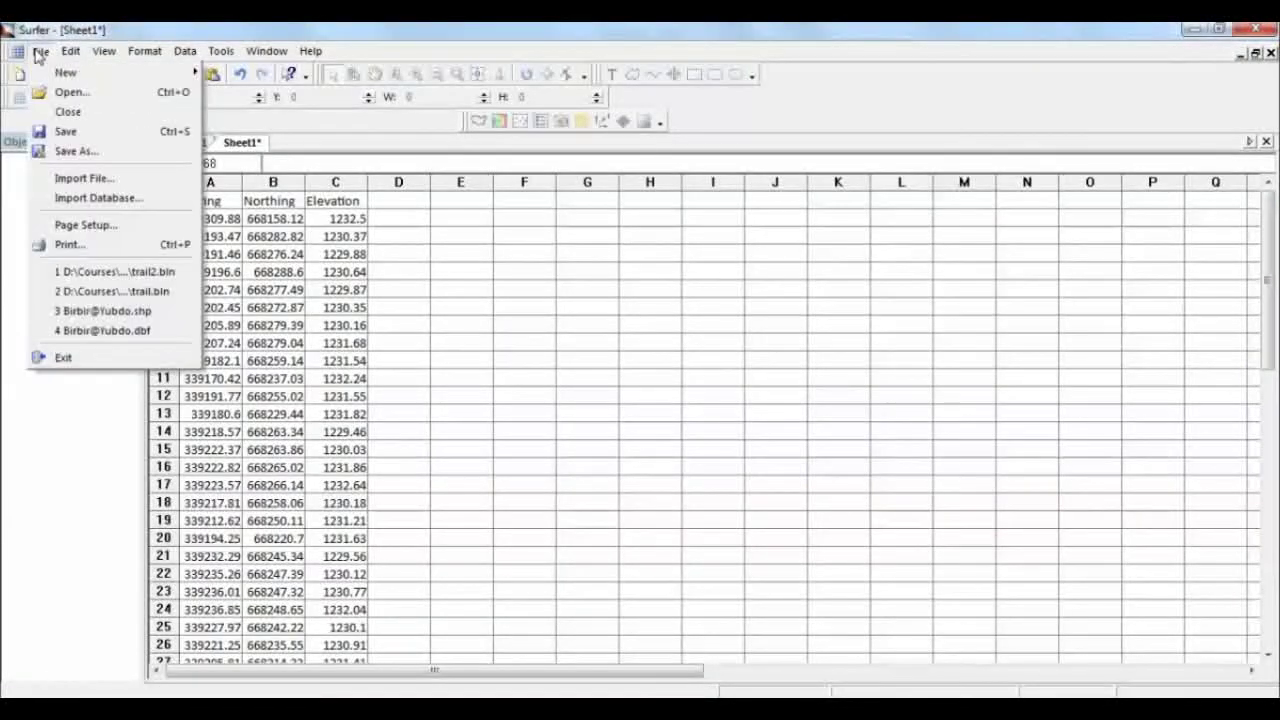
Save the worksheet as Kulfo.bln in a new D:\Z-Surfer folder, accepting the formatting warning.
click(70, 151)
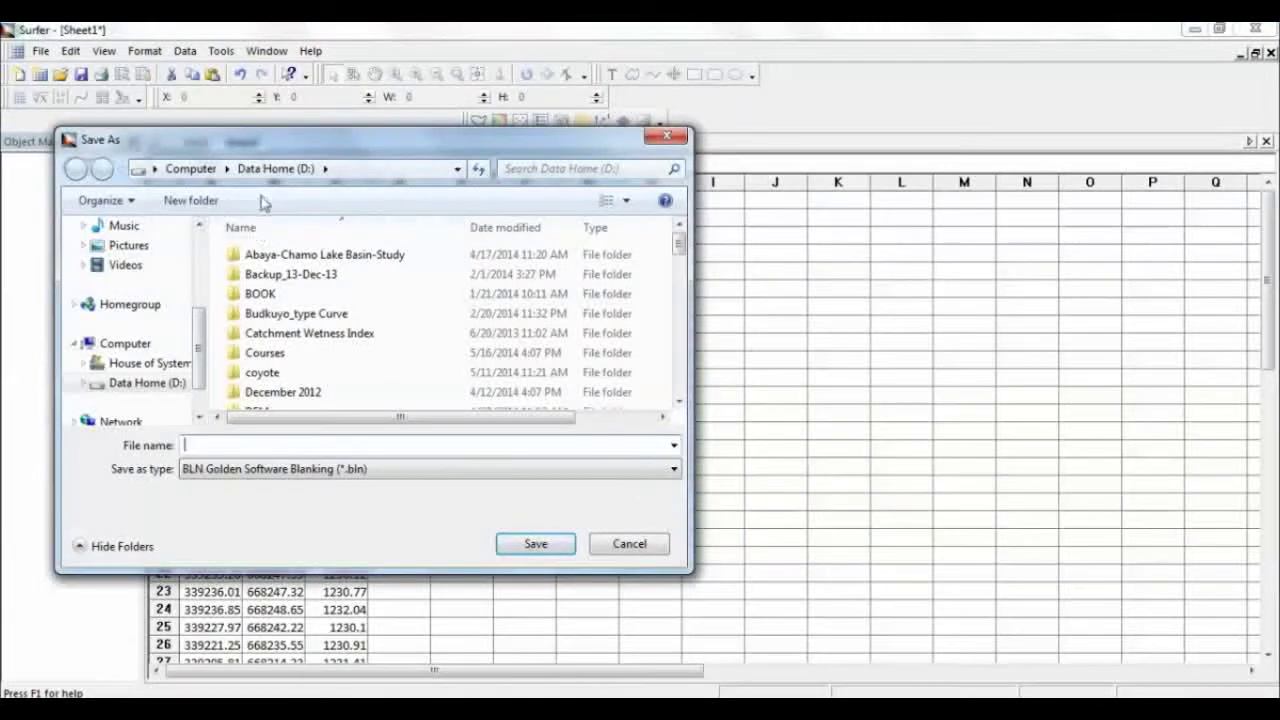
click(194, 202)
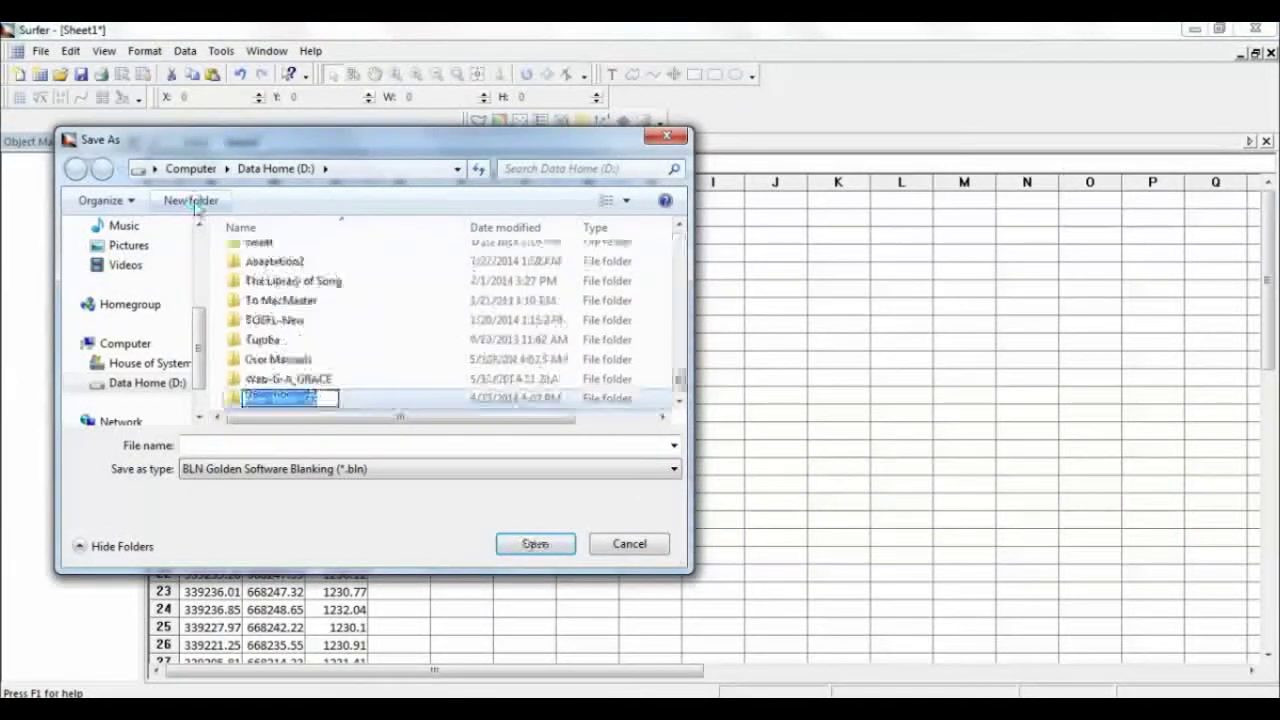
text(Z-Surfer)
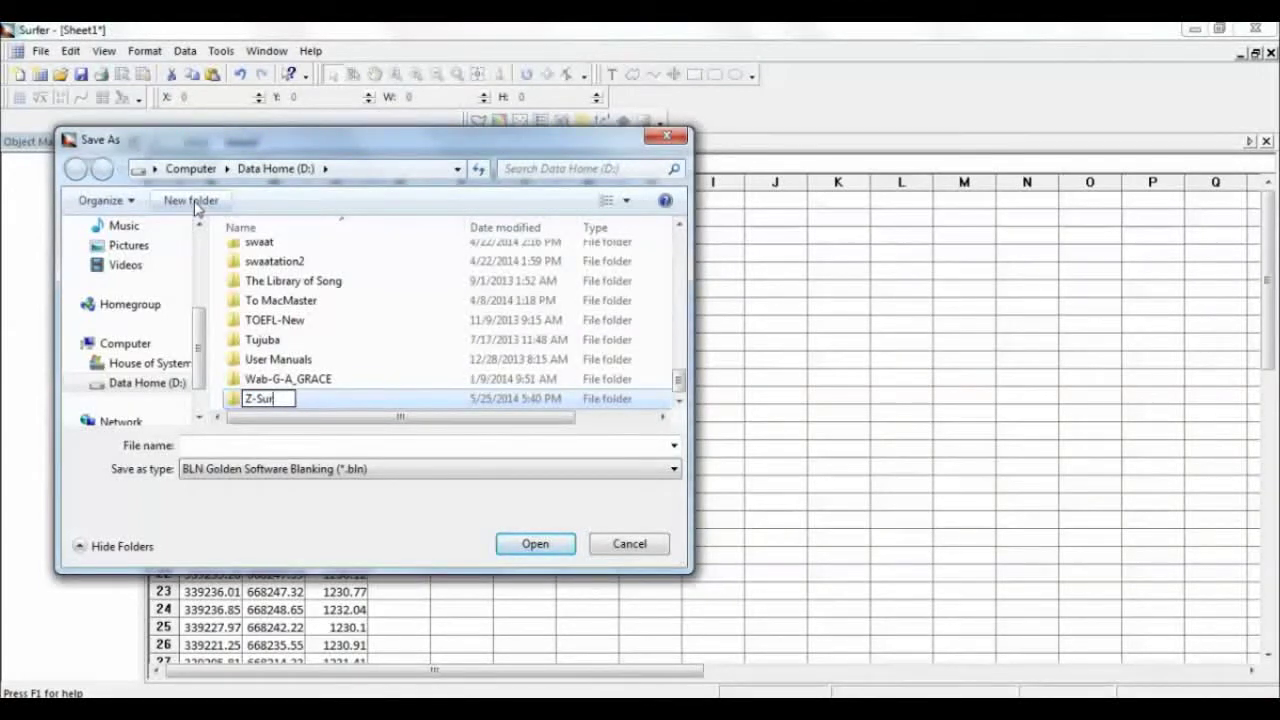
double_click(358, 403)
click(303, 443)
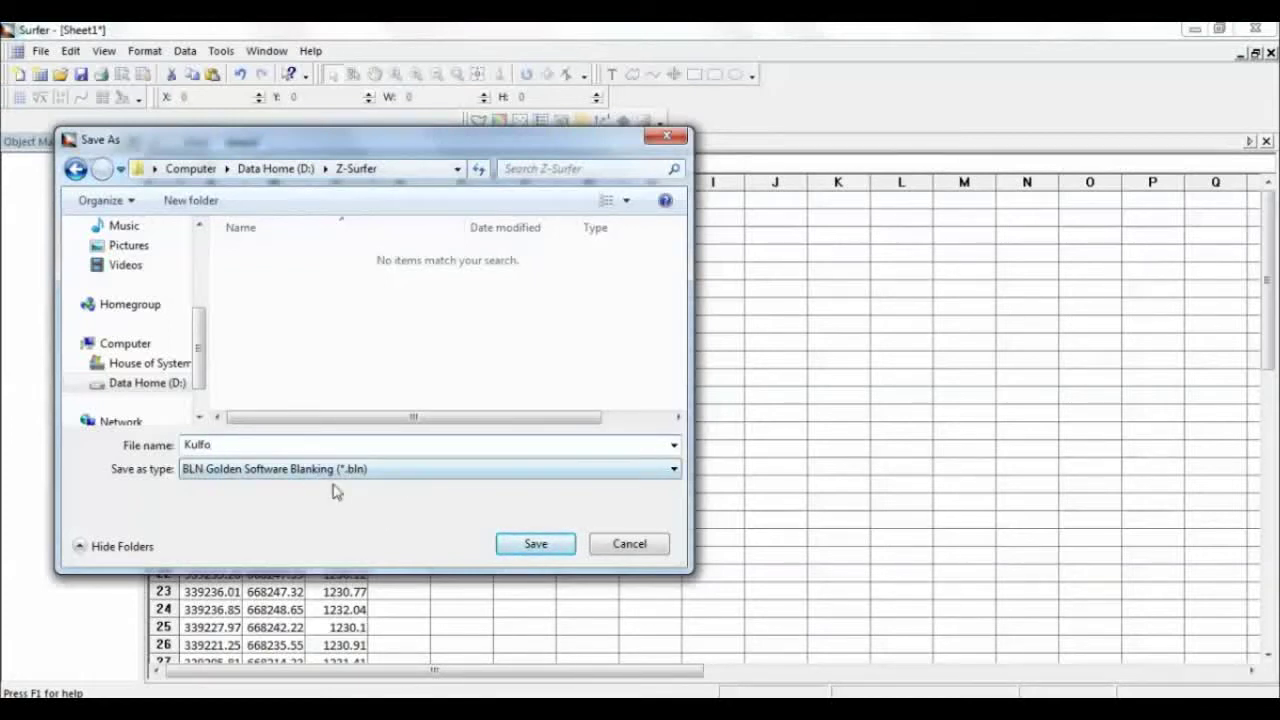
click(525, 551)
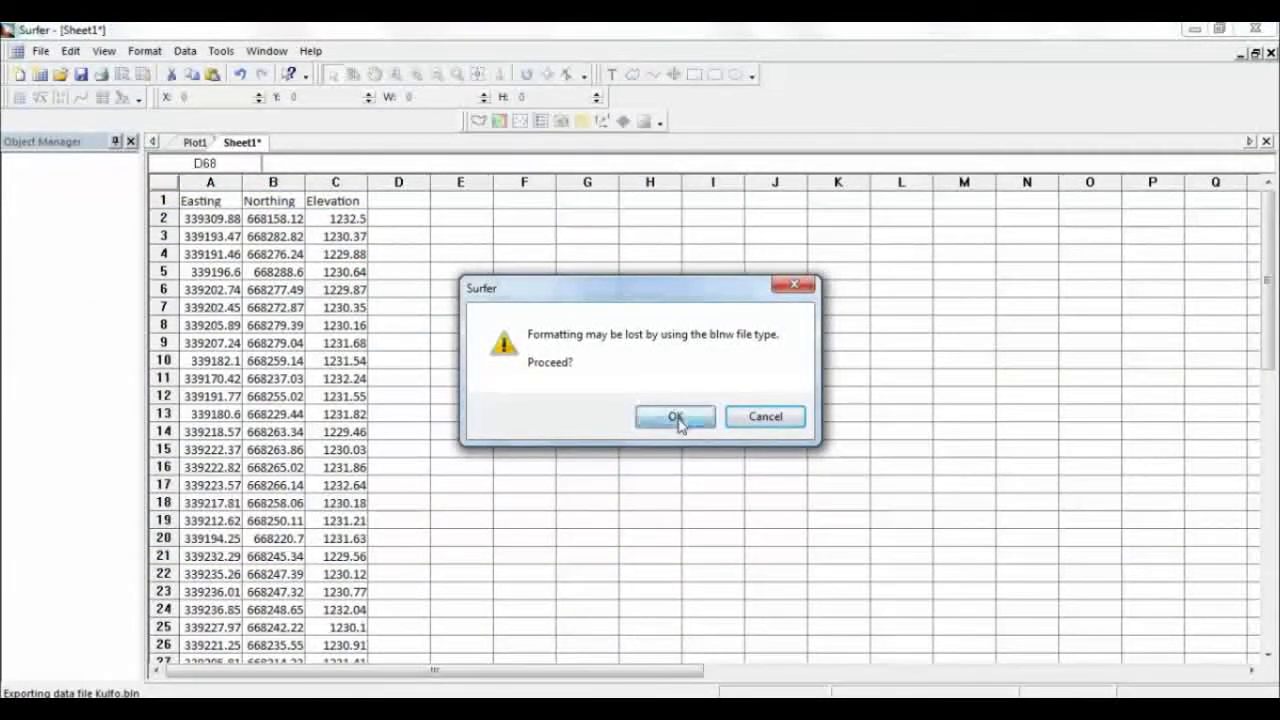
click(676, 419)
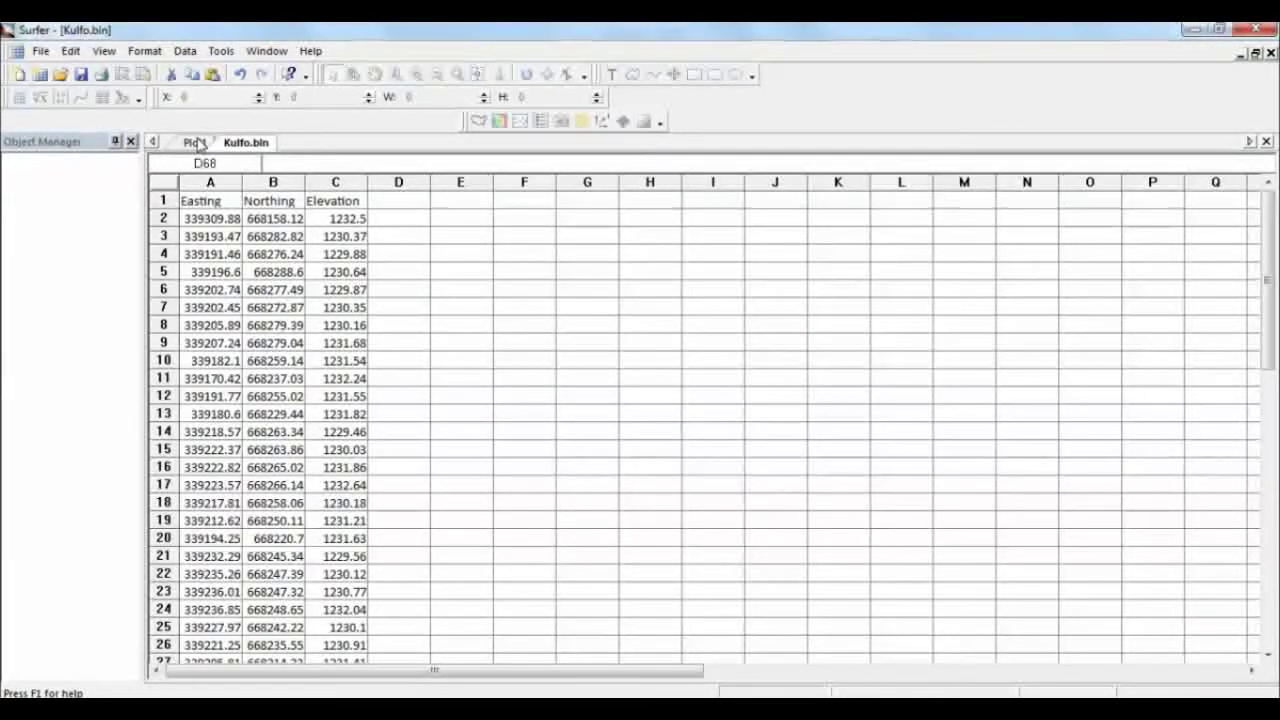
Switch back and forth between the Plot1 and Kulfo.bln tabs and glance at the Data menu.
click(194, 143)
click(248, 143)
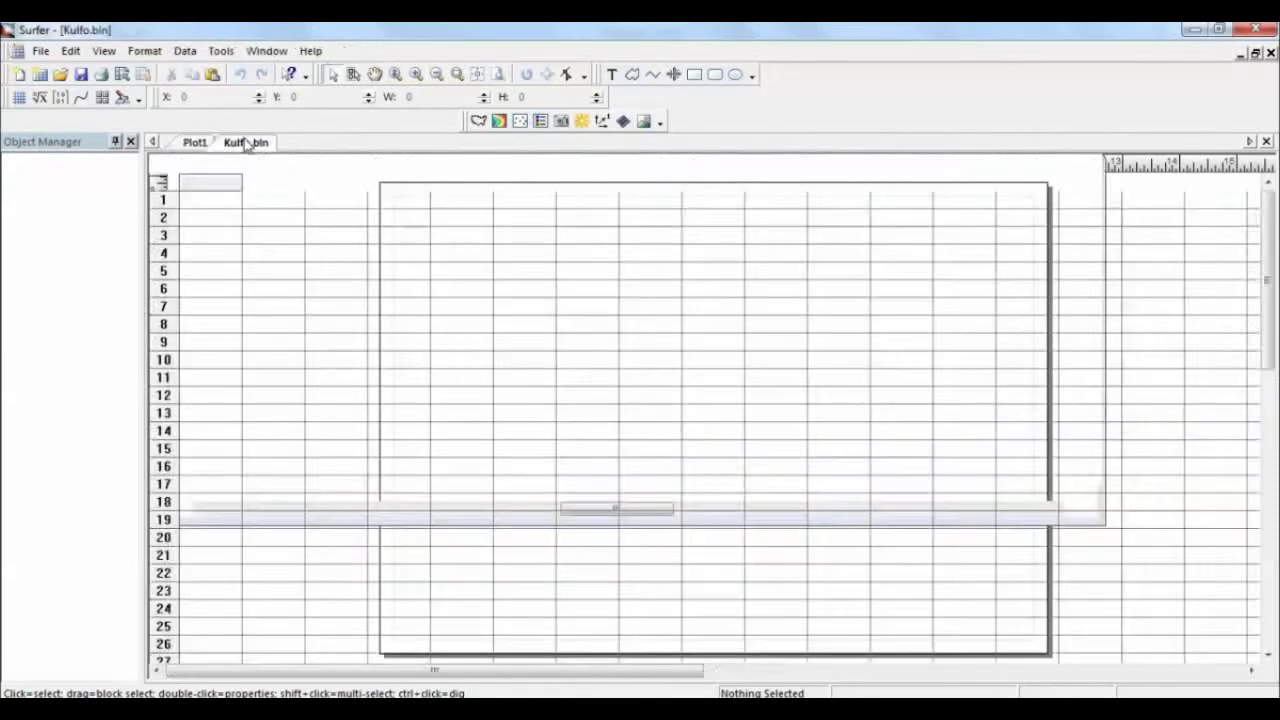
click(189, 142)
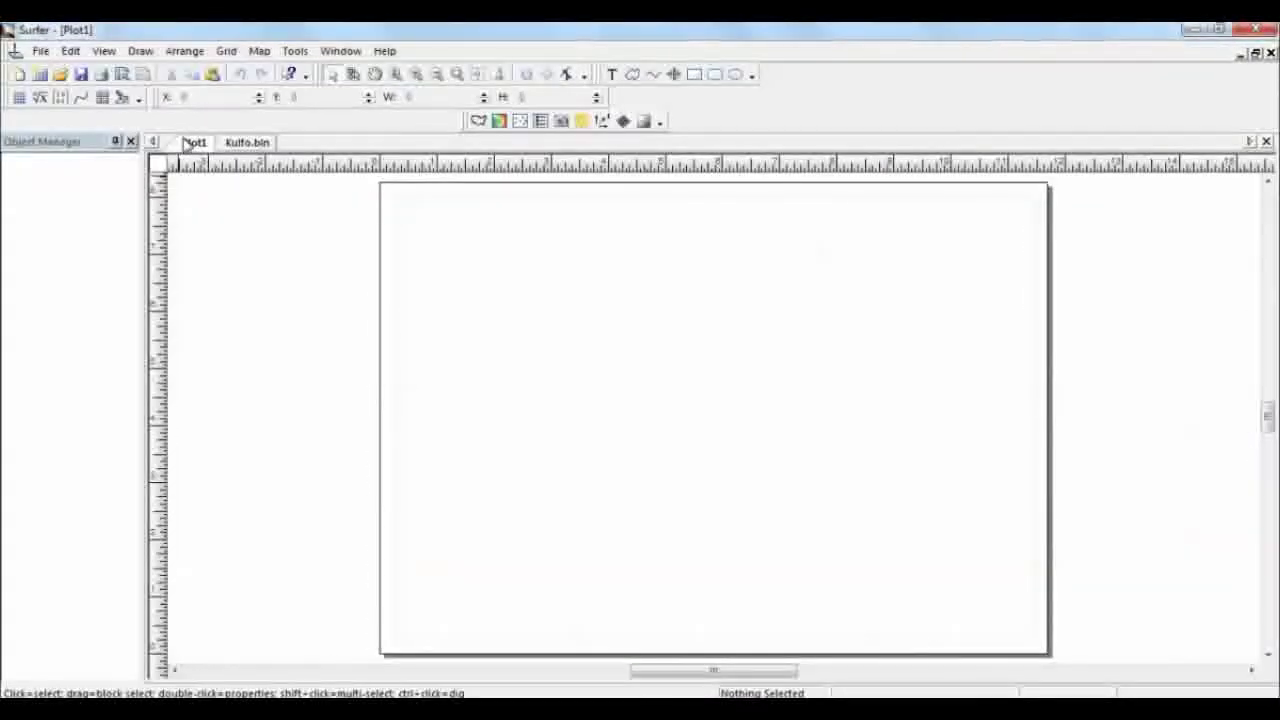
click(246, 143)
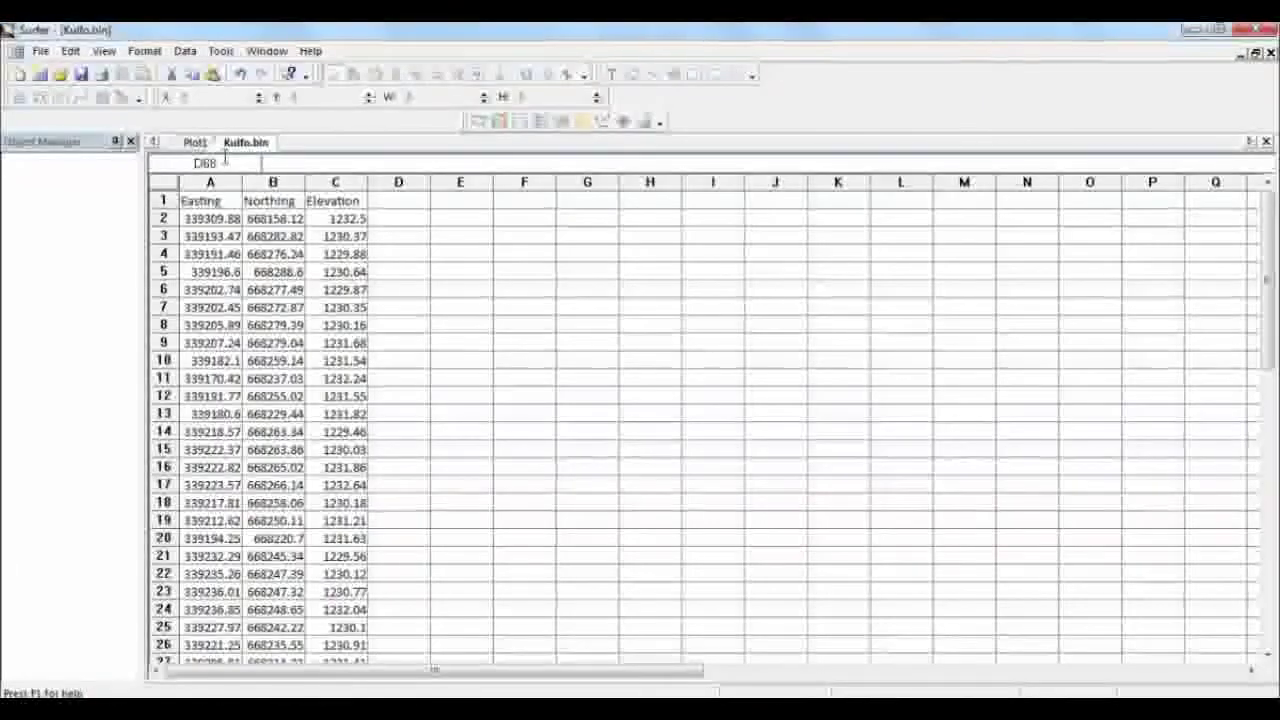
click(188, 142)
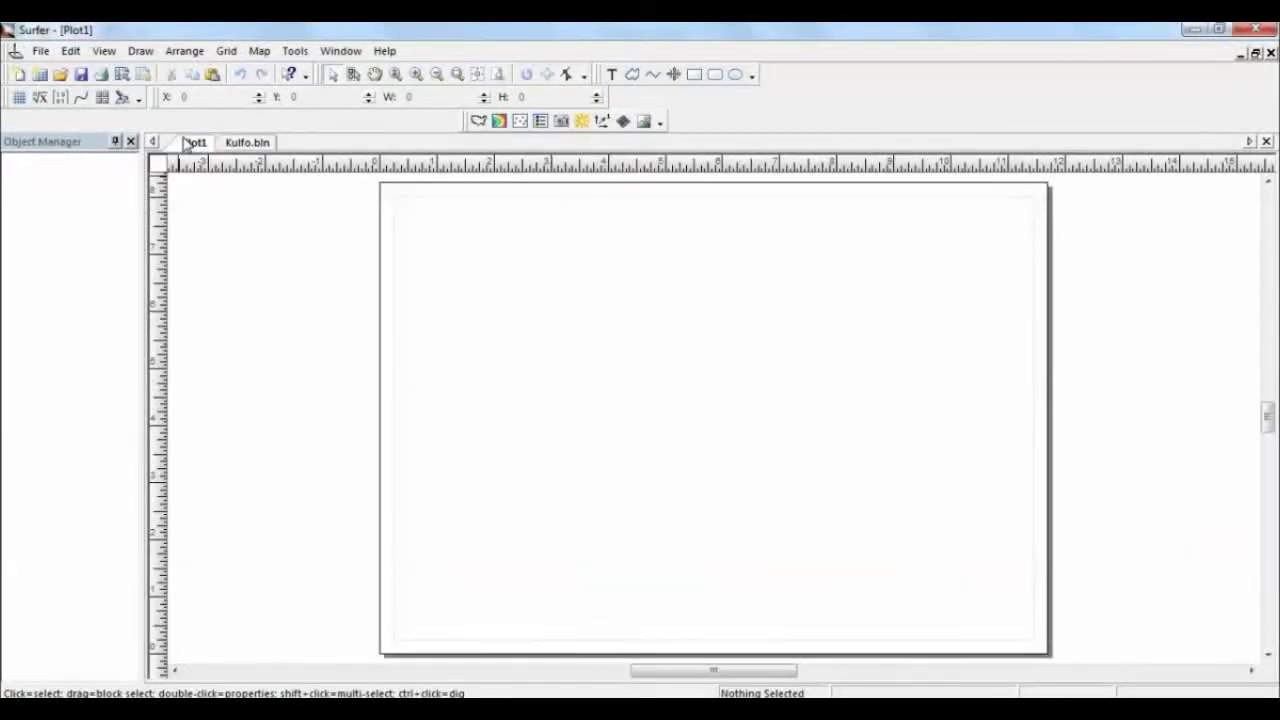
click(246, 143)
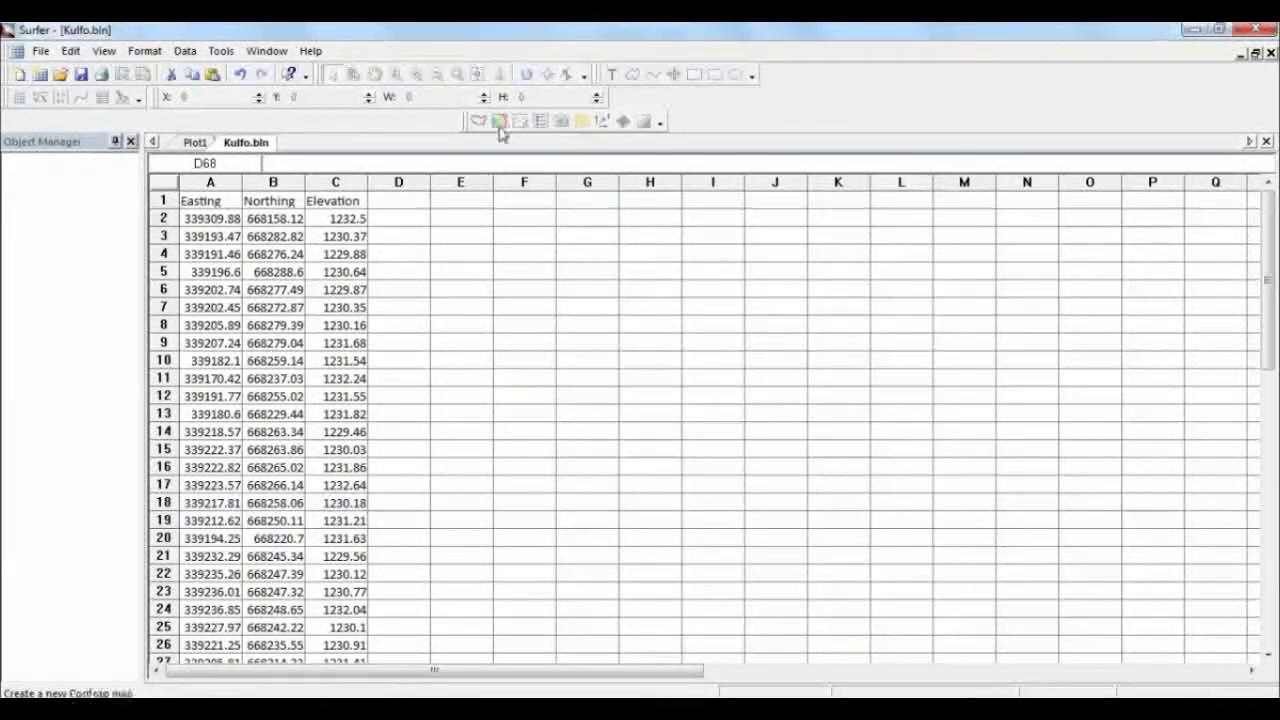
click(192, 143)
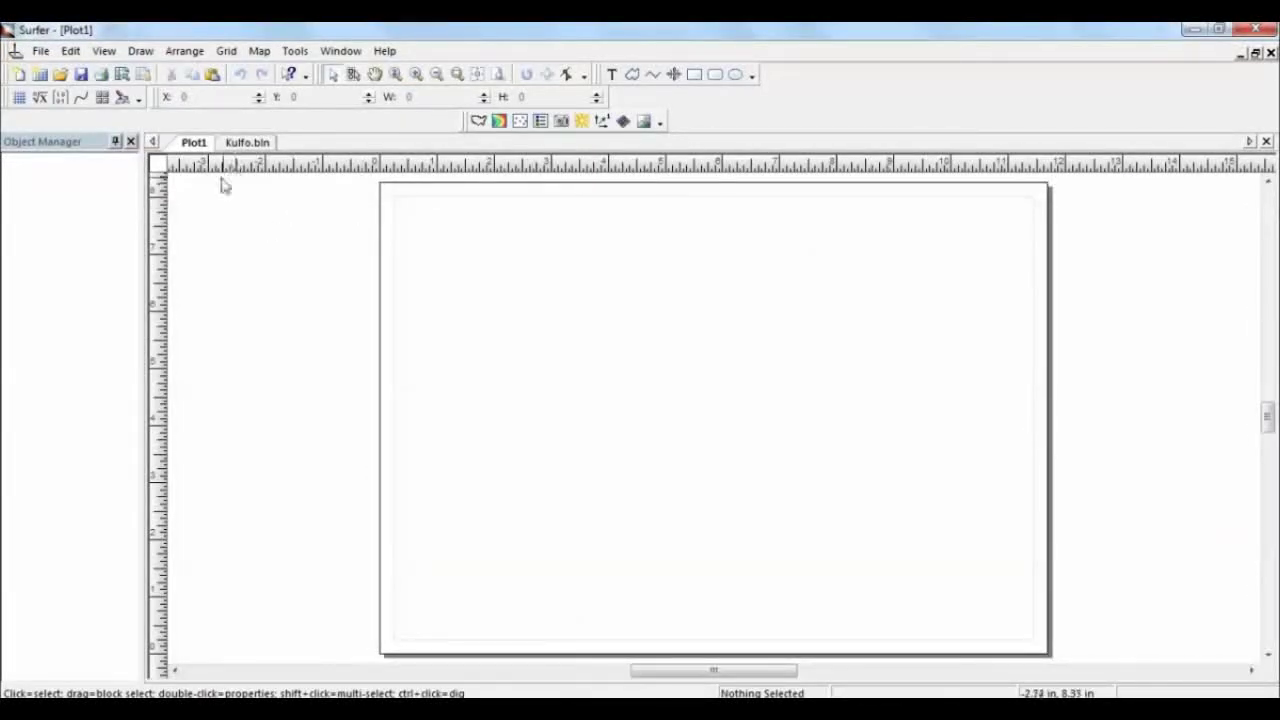
click(248, 143)
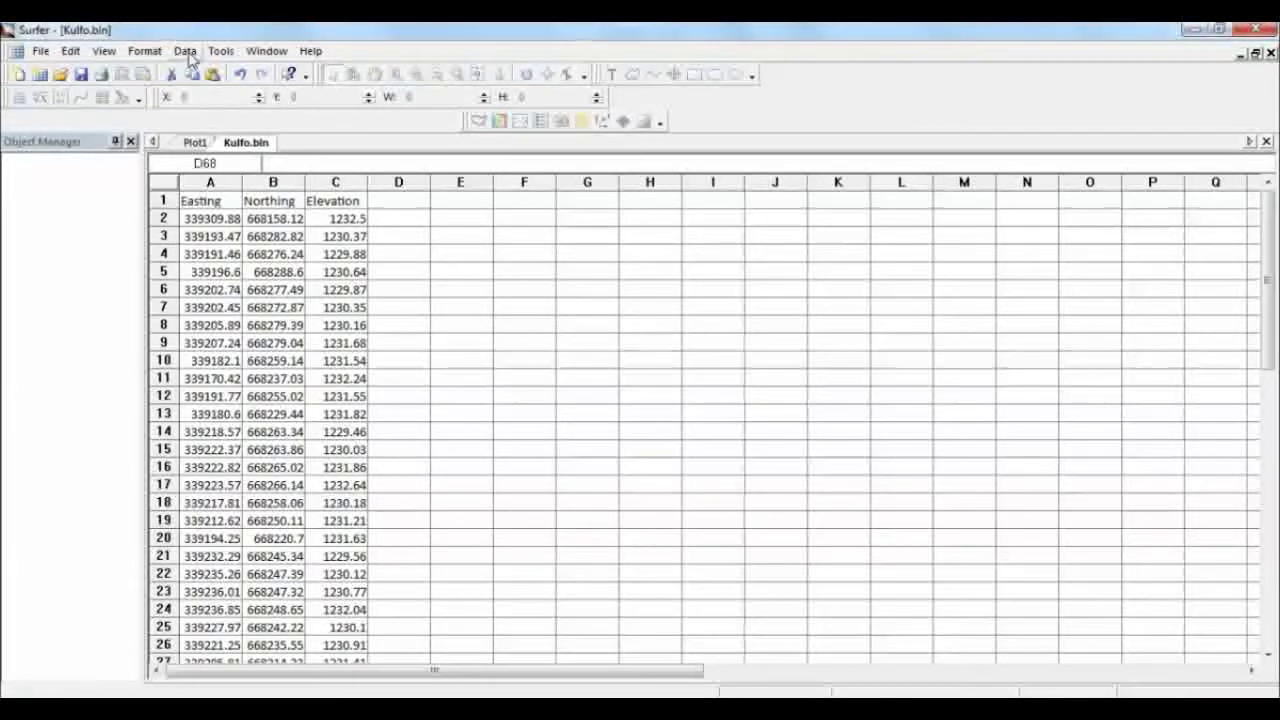
click(186, 55)
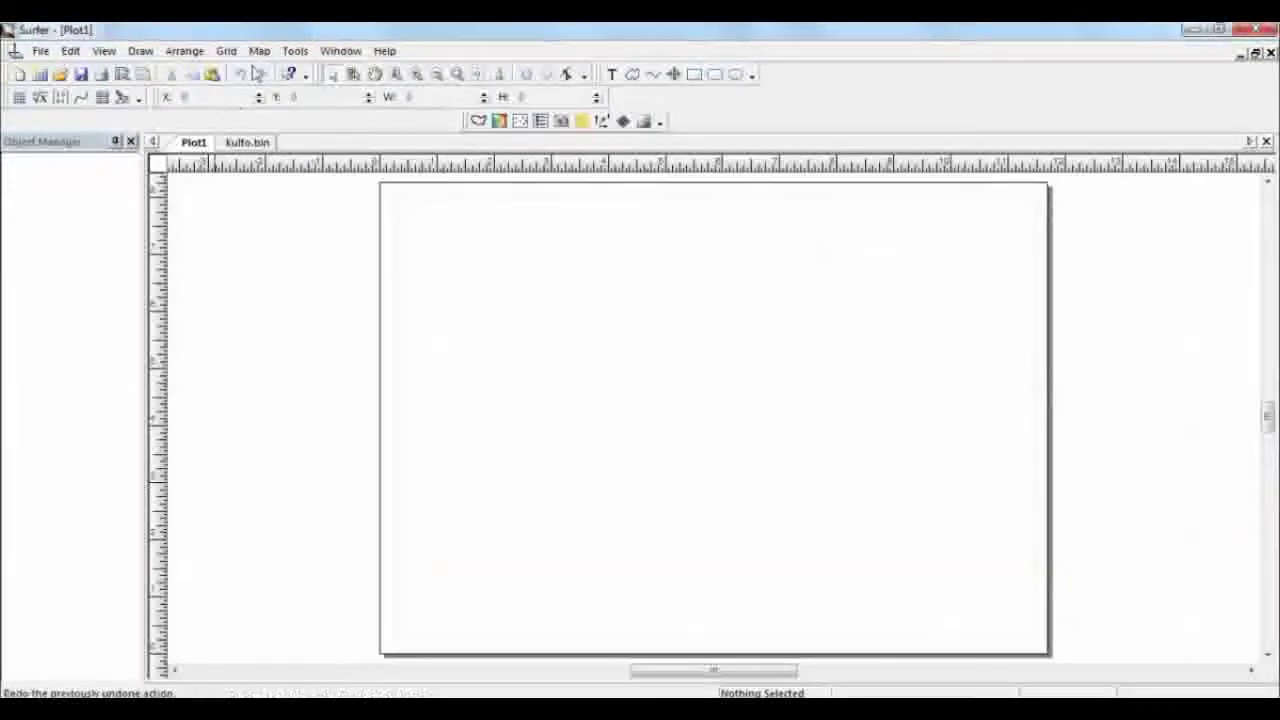
Start Grid > Data and pick Kulfo.bln from D:\Z-Surfer as the data to grid.
click(226, 51)
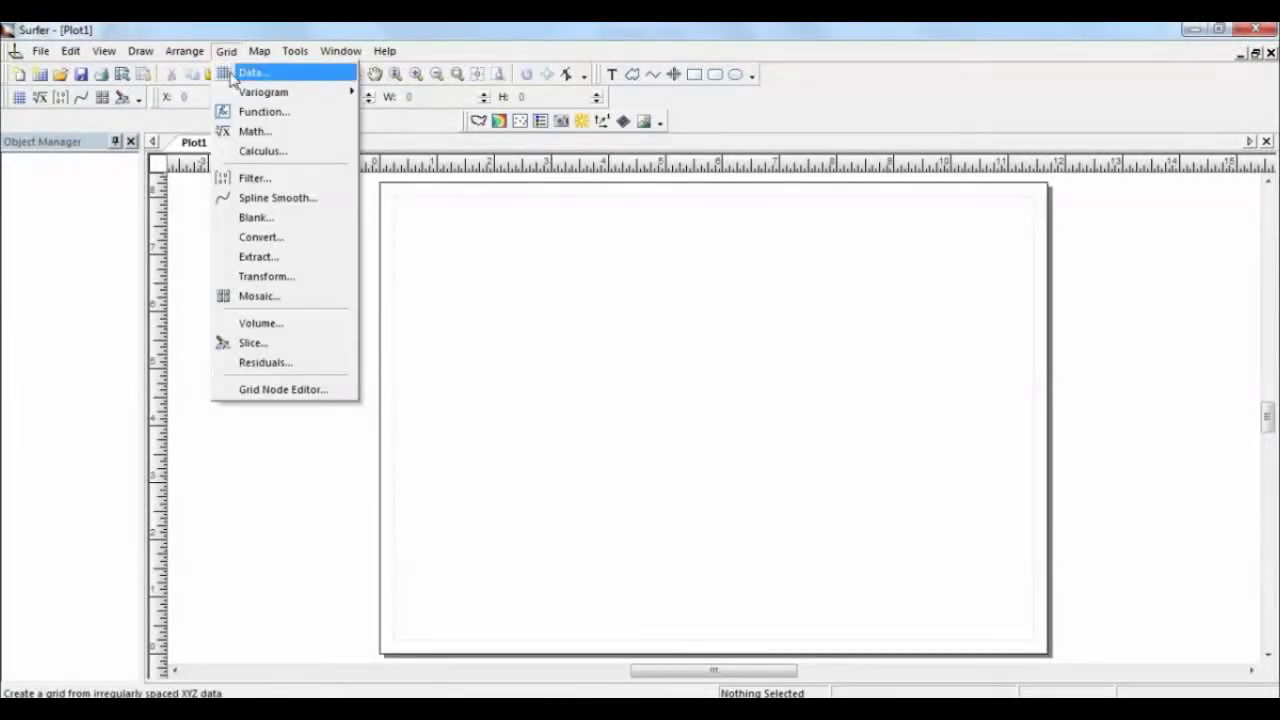
click(248, 73)
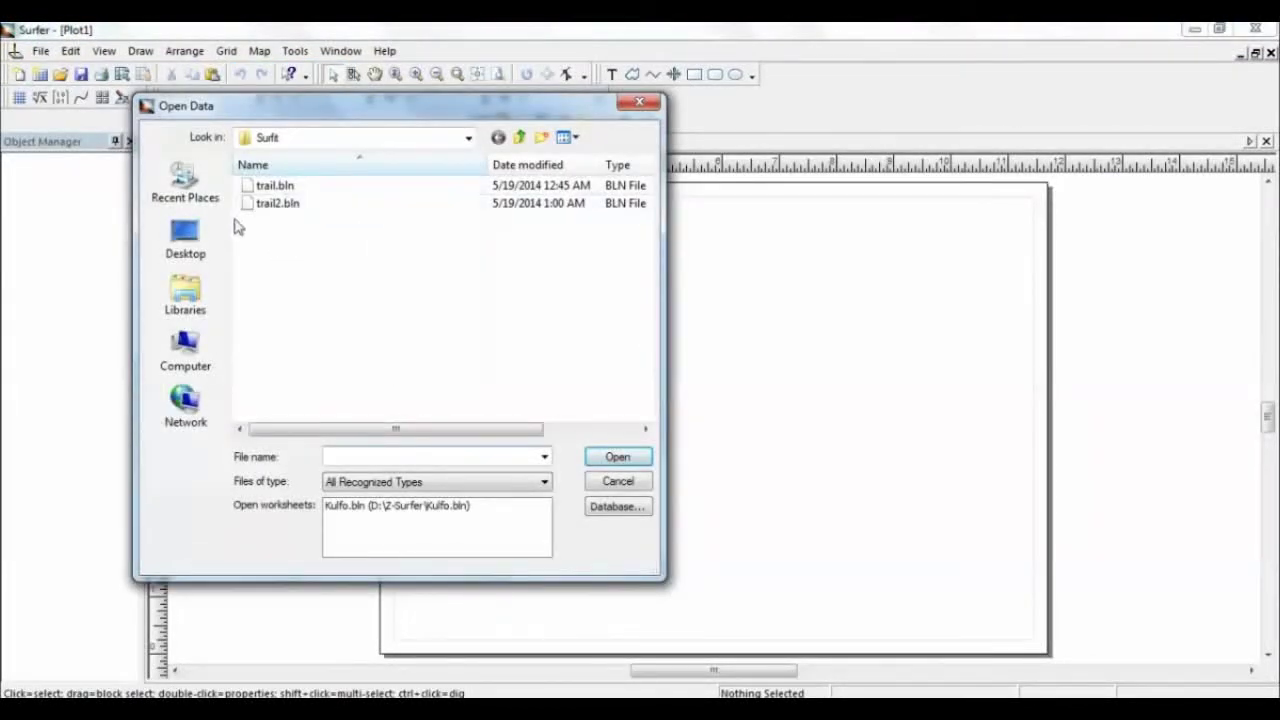
click(206, 362)
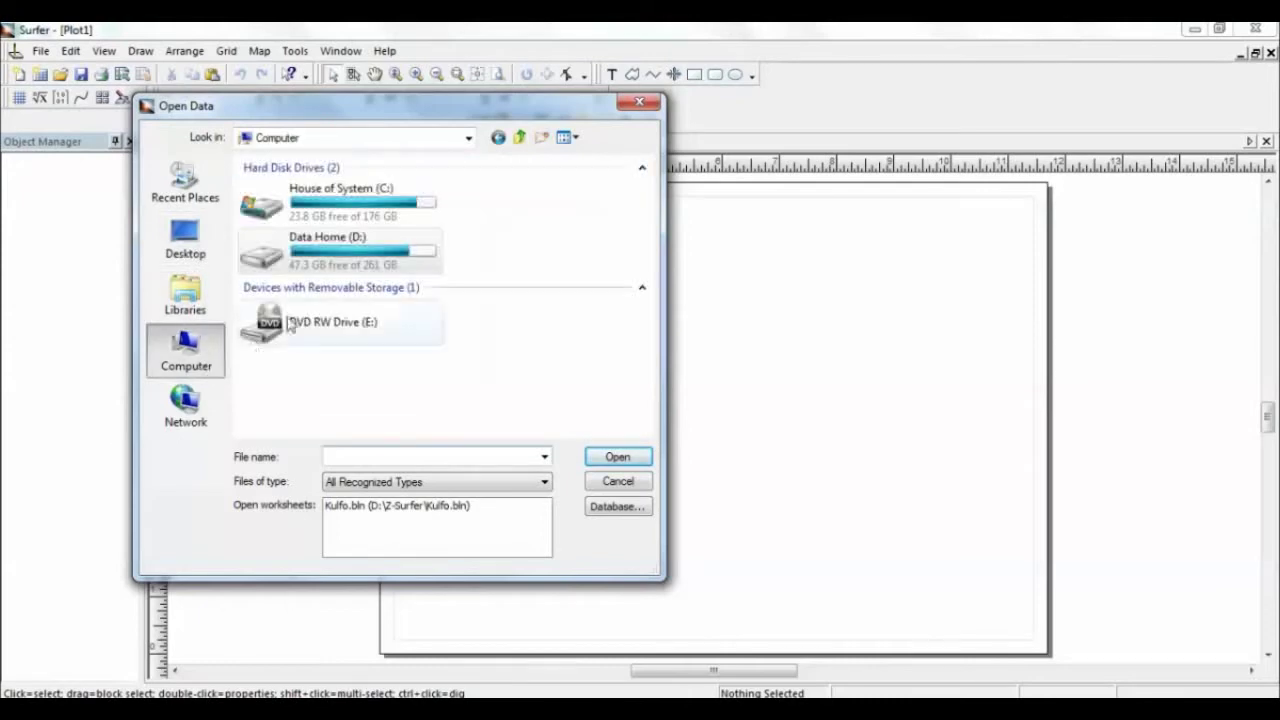
double_click(335, 263)
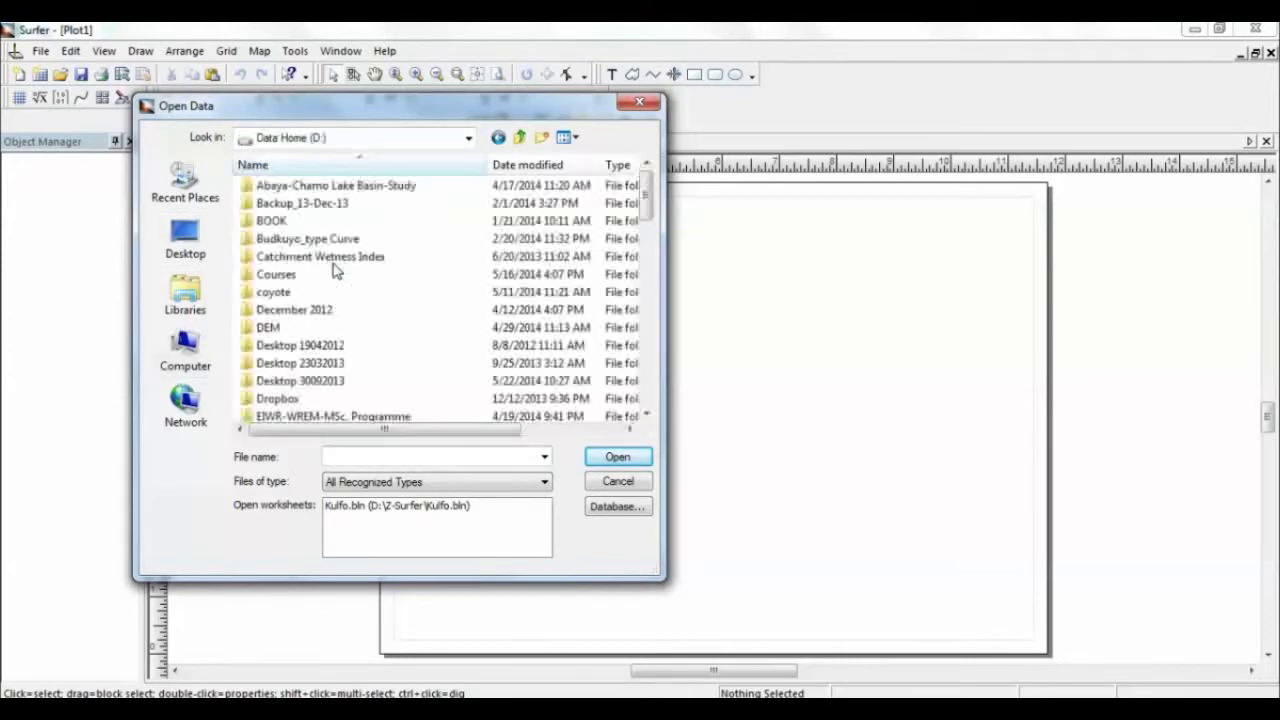
scroll(315, 352, down, 15)
double_click(312, 330)
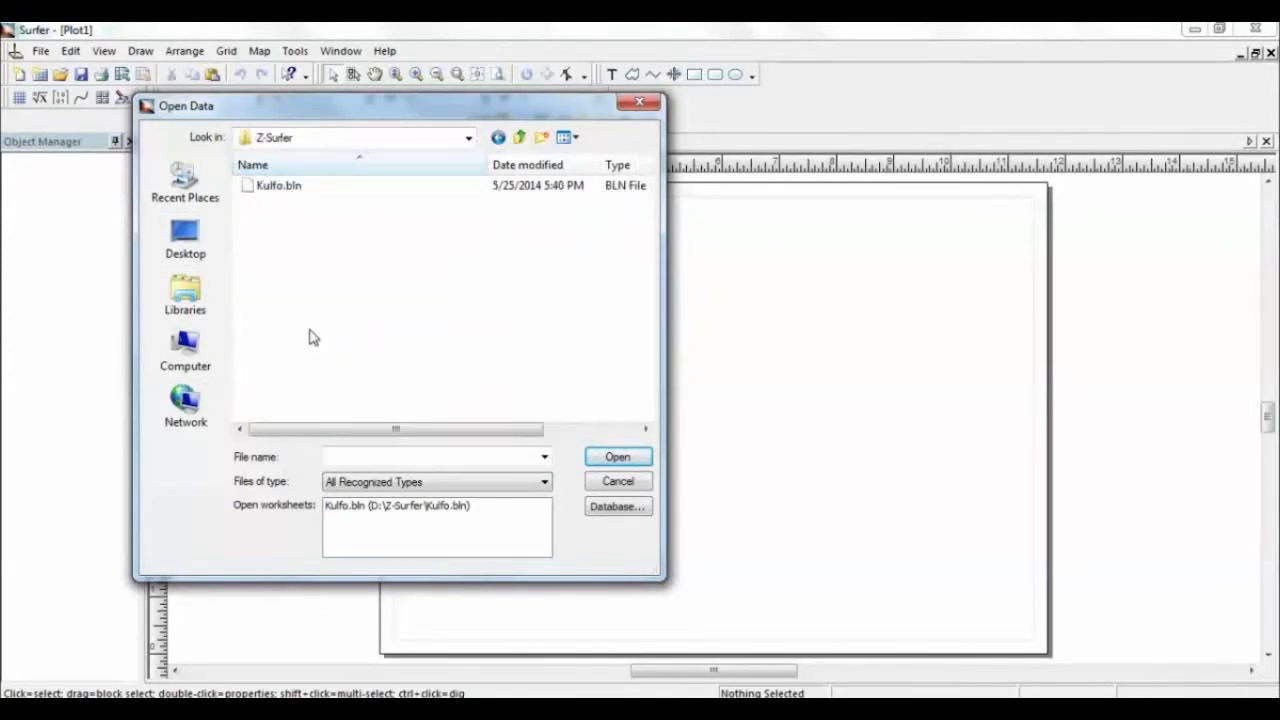
double_click(290, 186)
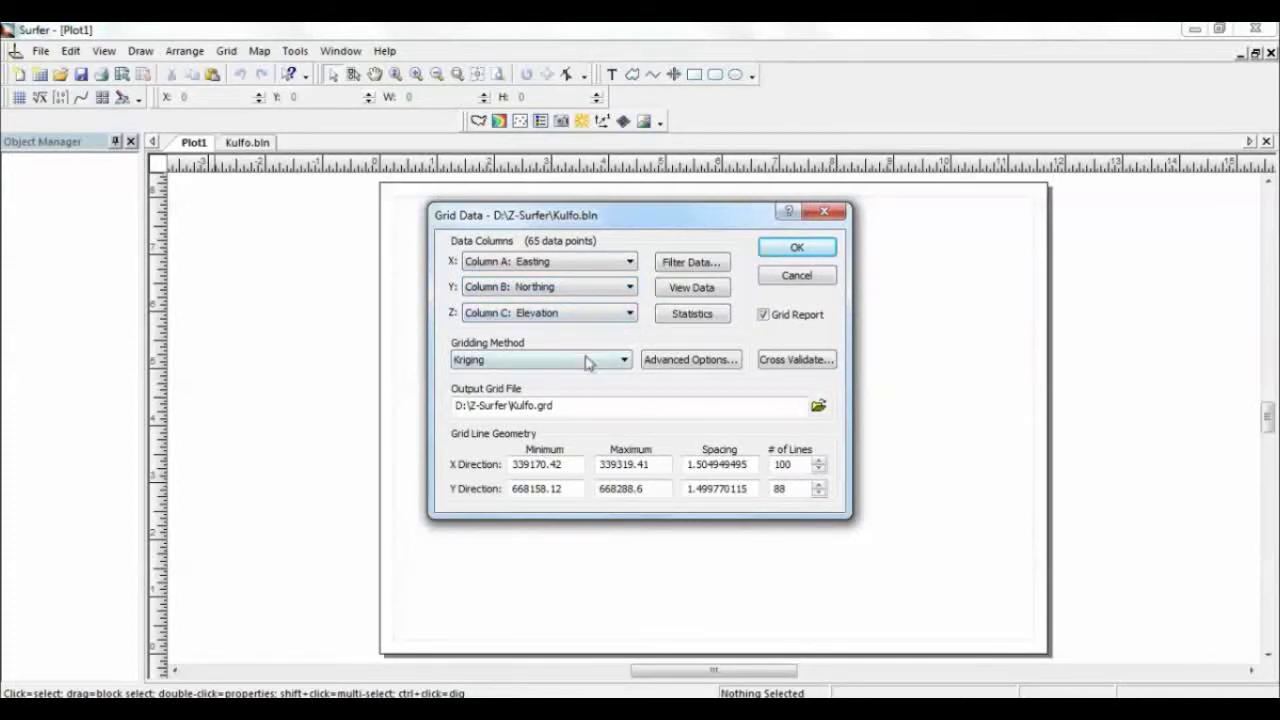
click(588, 361)
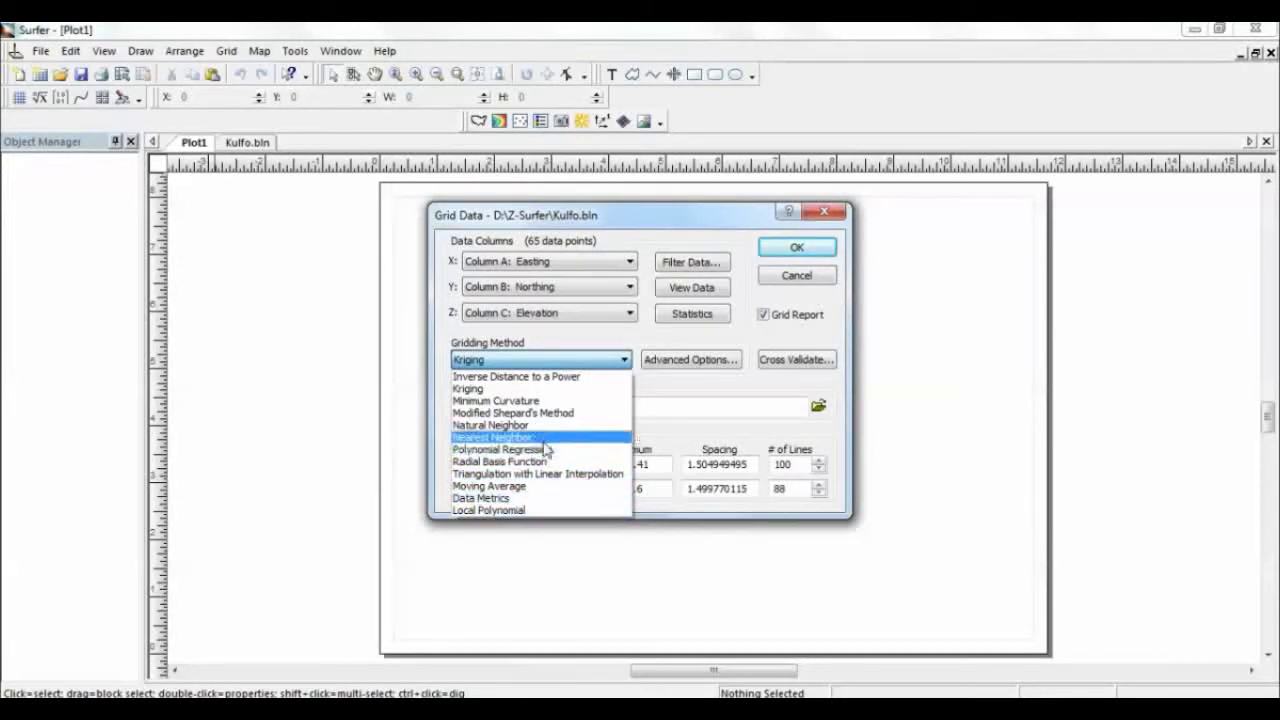
click(522, 391)
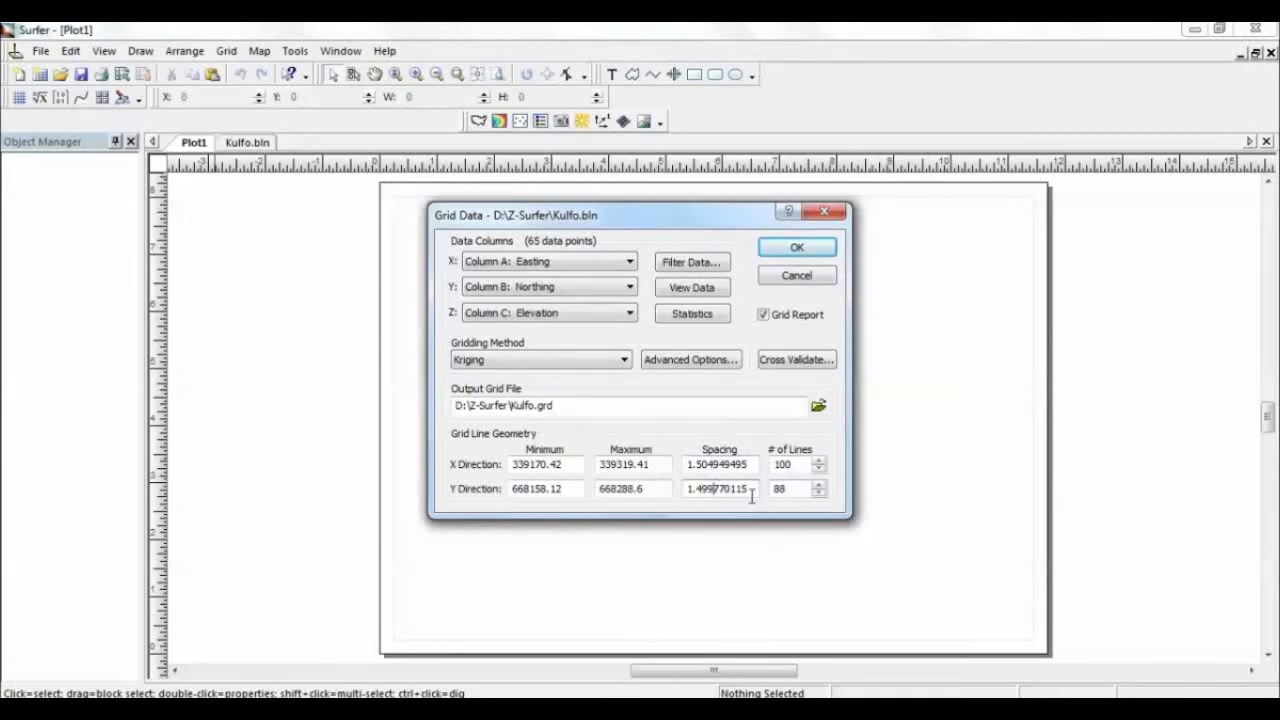
click(791, 245)
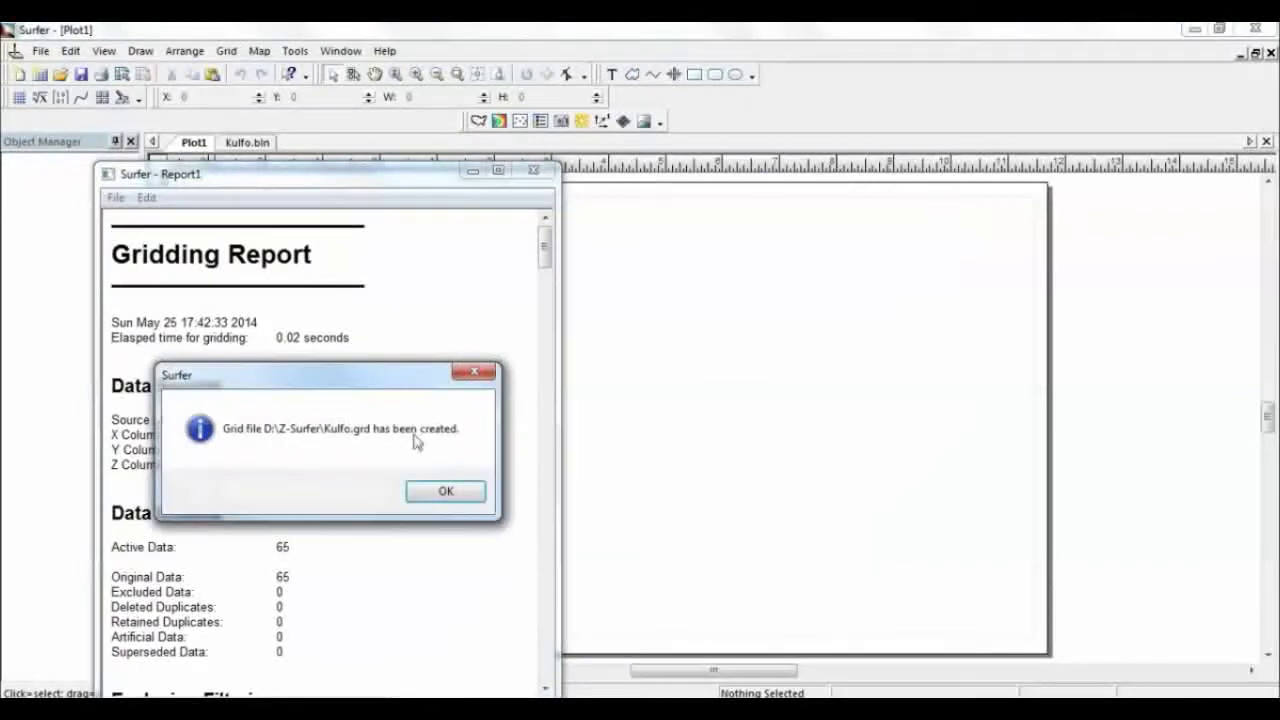
Dismiss the grid-created message, scroll through the Gridding Report and close it without saving.
click(443, 492)
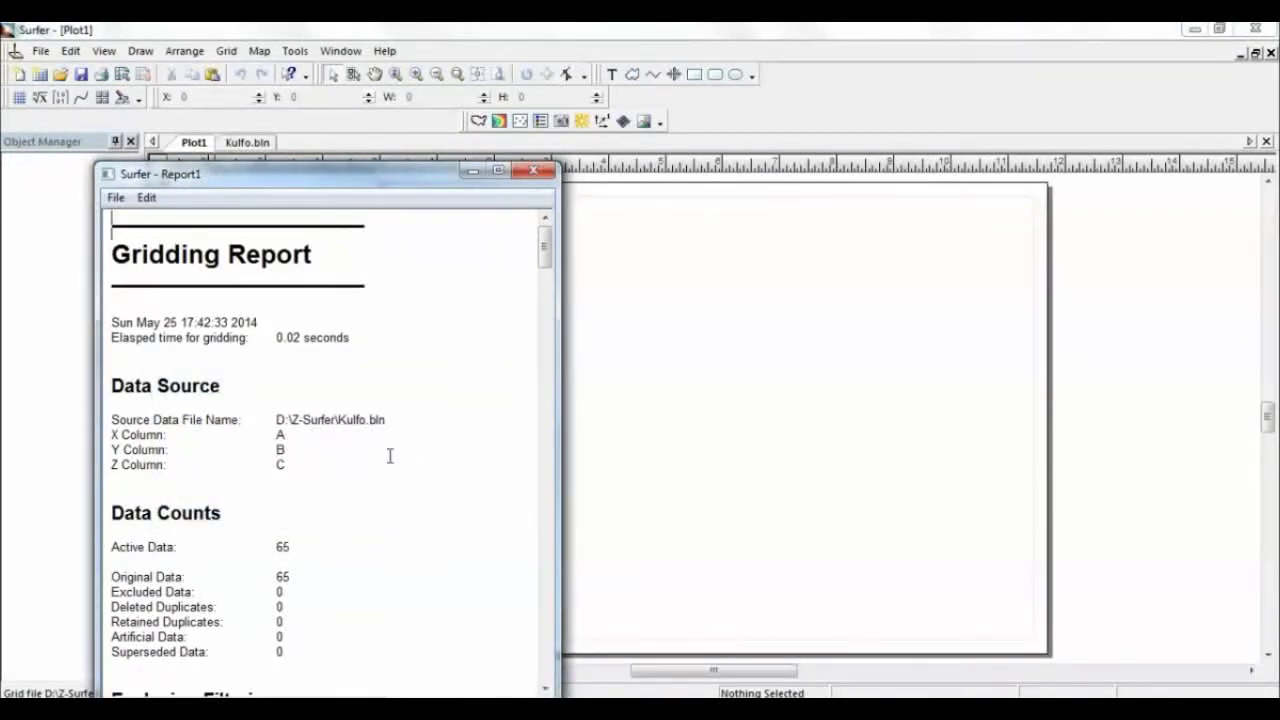
mouse_move(545, 245)
mouse_down()
mouse_move(575, 470)
mouse_move(598, 530)
mouse_move(585, 640)
mouse_move(575, 458)
mouse_move(597, 543)
mouse_move(538, 262)
mouse_up()
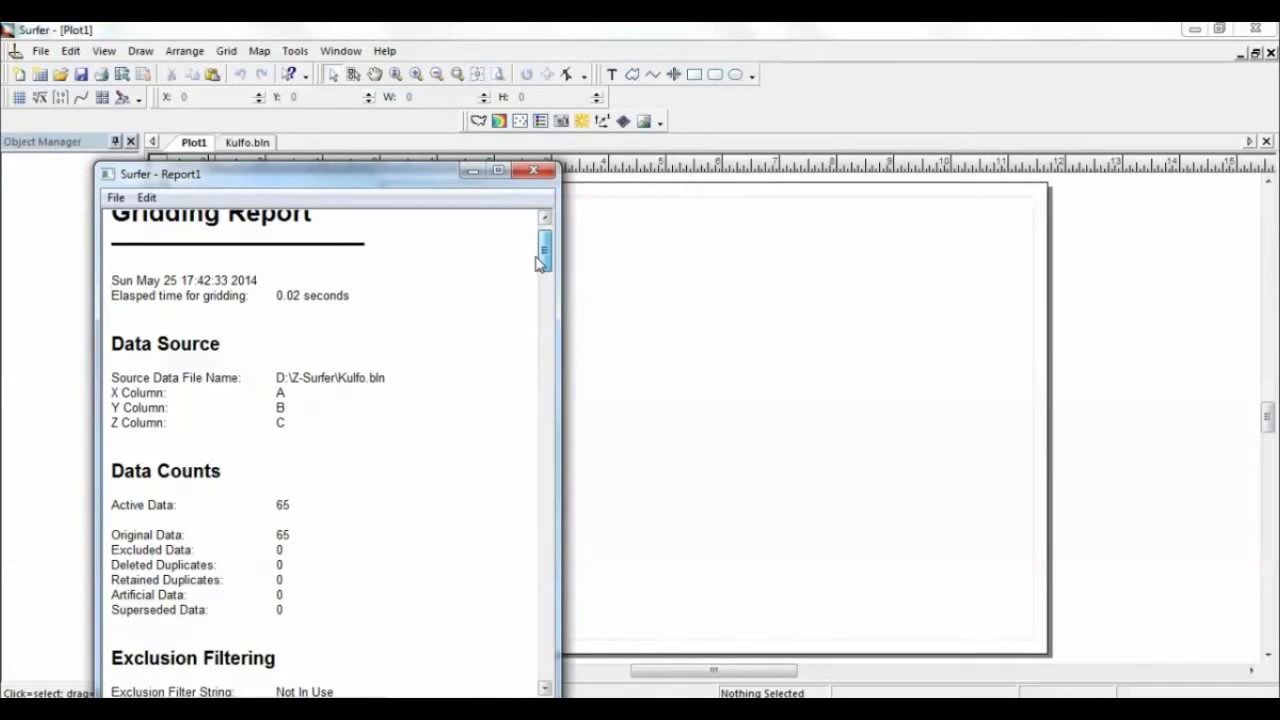
drag(538, 262, 541, 232)
click(533, 170)
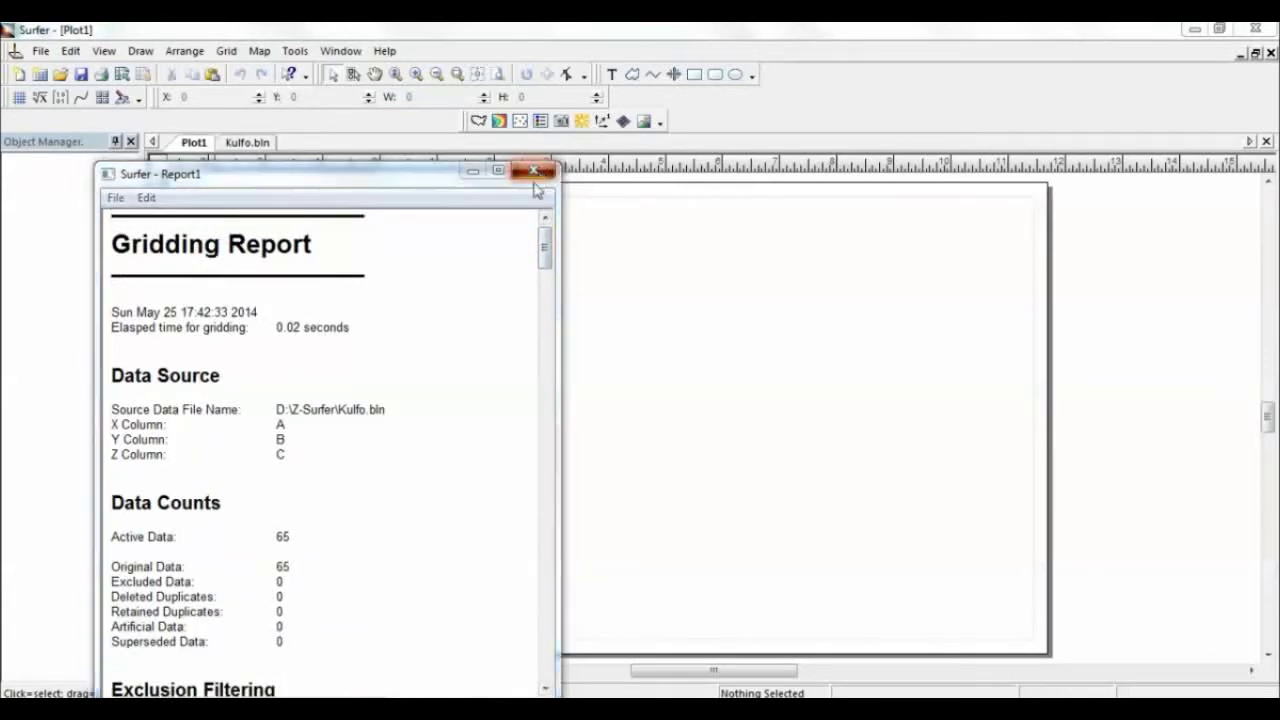
click(343, 491)
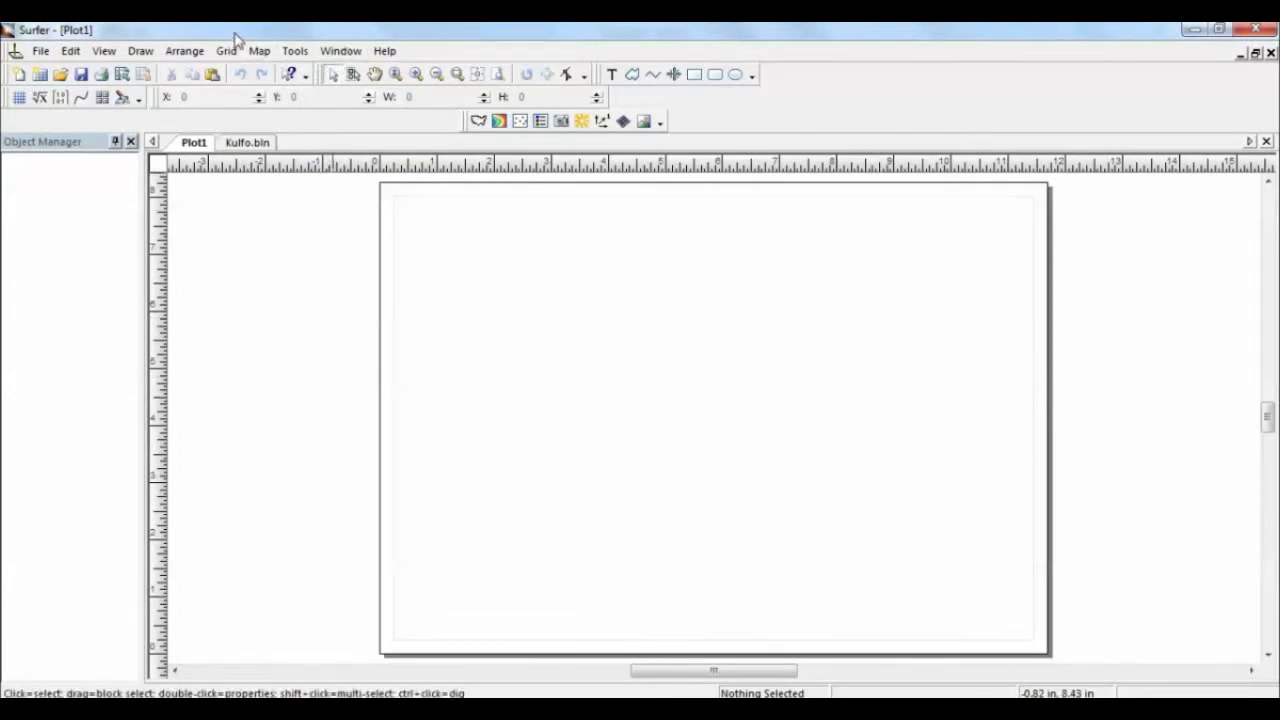
Build a new contour map from Kulfo.grd and open its contour layer properties.
click(259, 51)
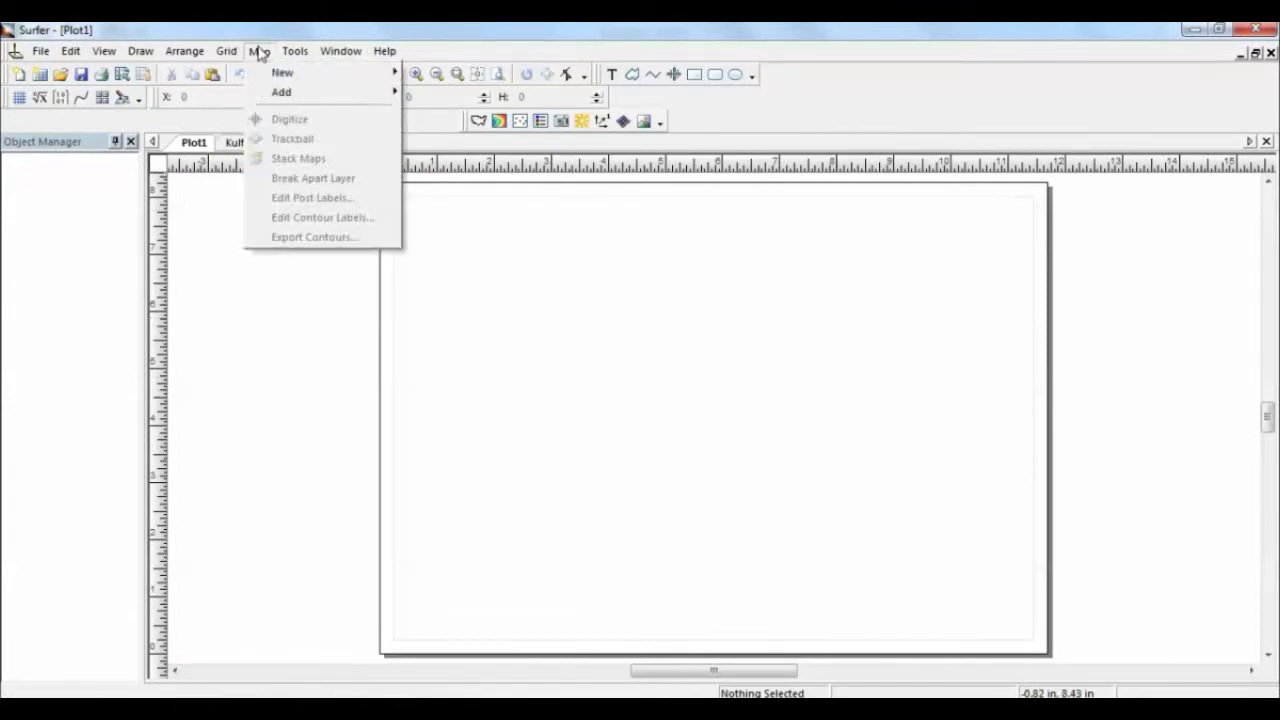
mouse_move(285, 72)
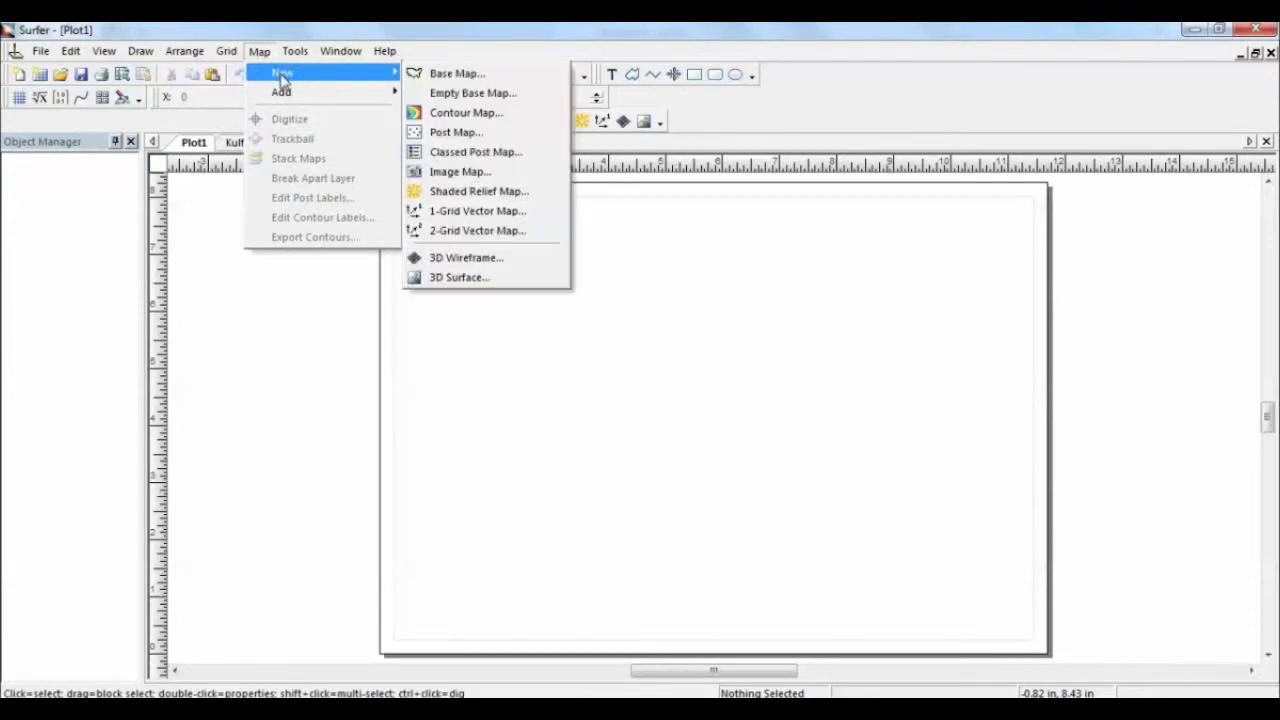
click(460, 113)
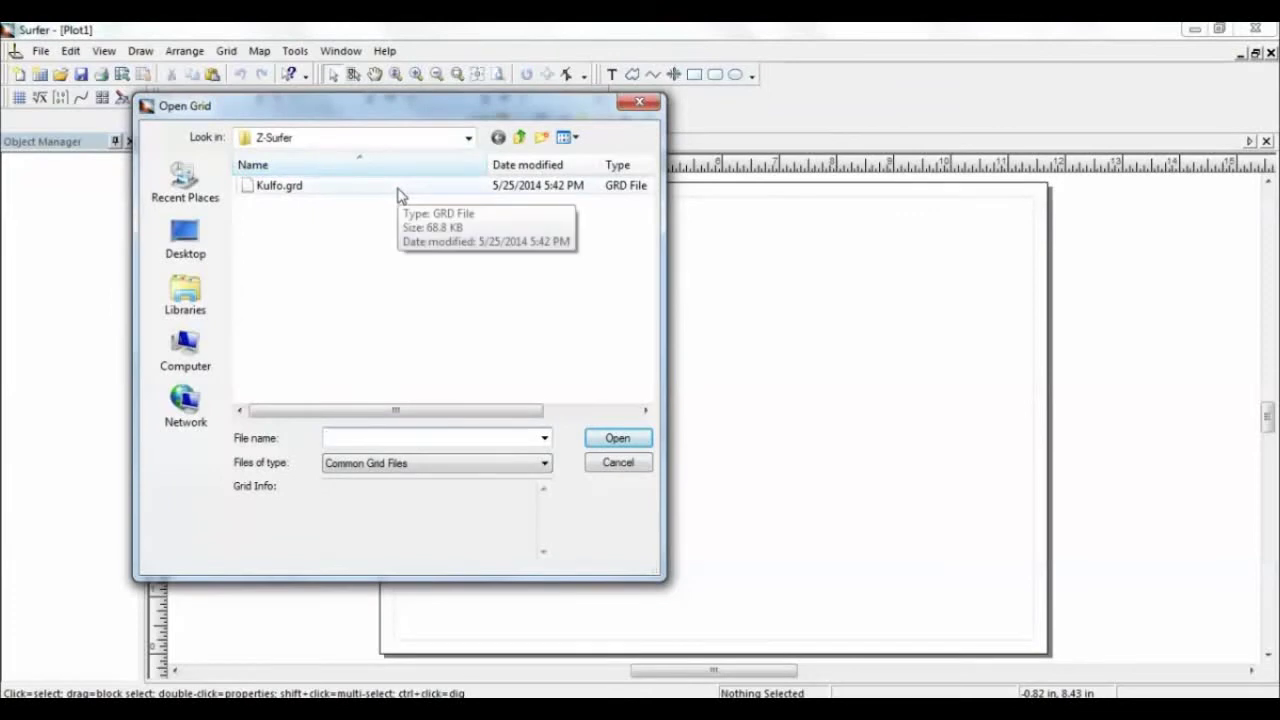
click(397, 188)
double_click(397, 194)
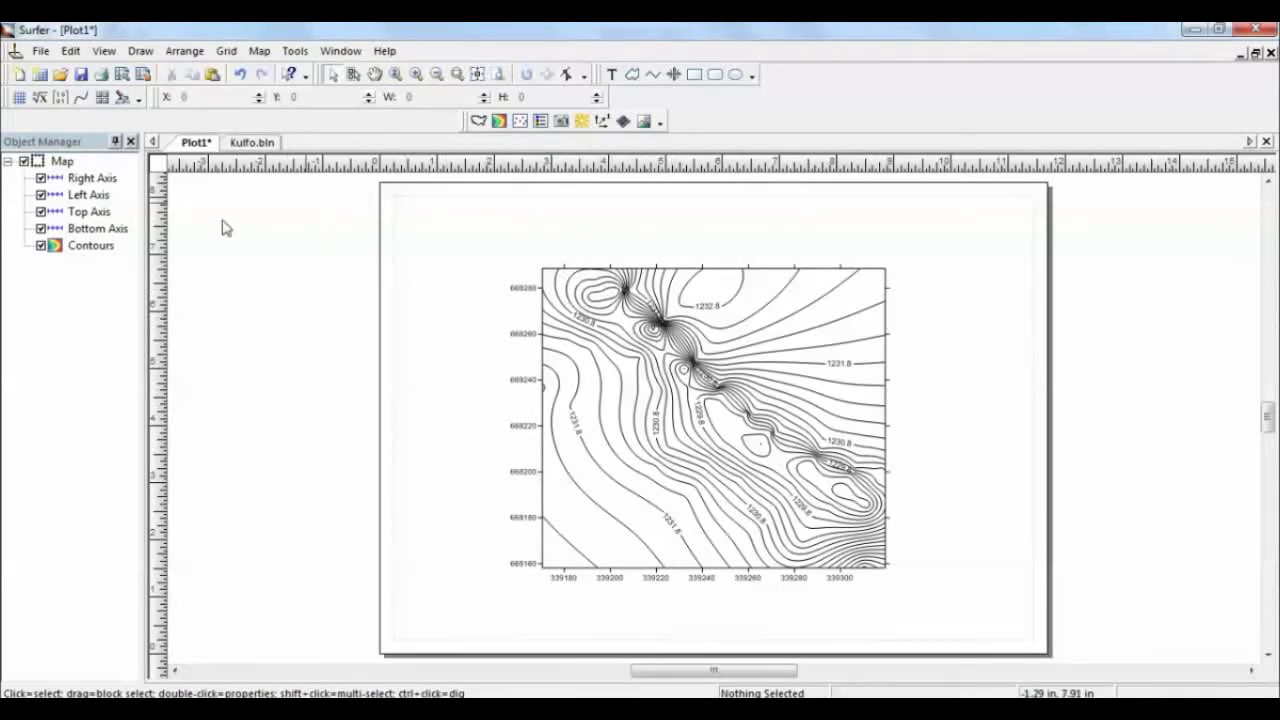
double_click(70, 247)
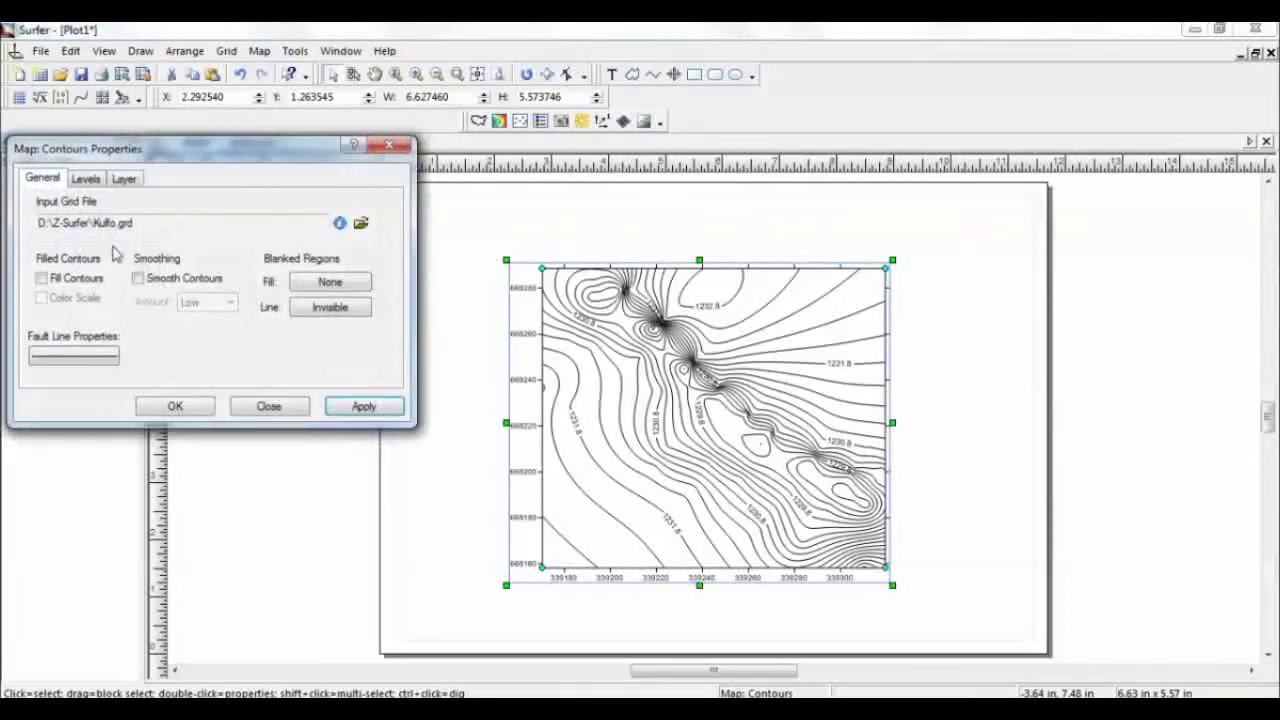
Turn on filled contours with High smoothing and apply them to the map.
click(95, 280)
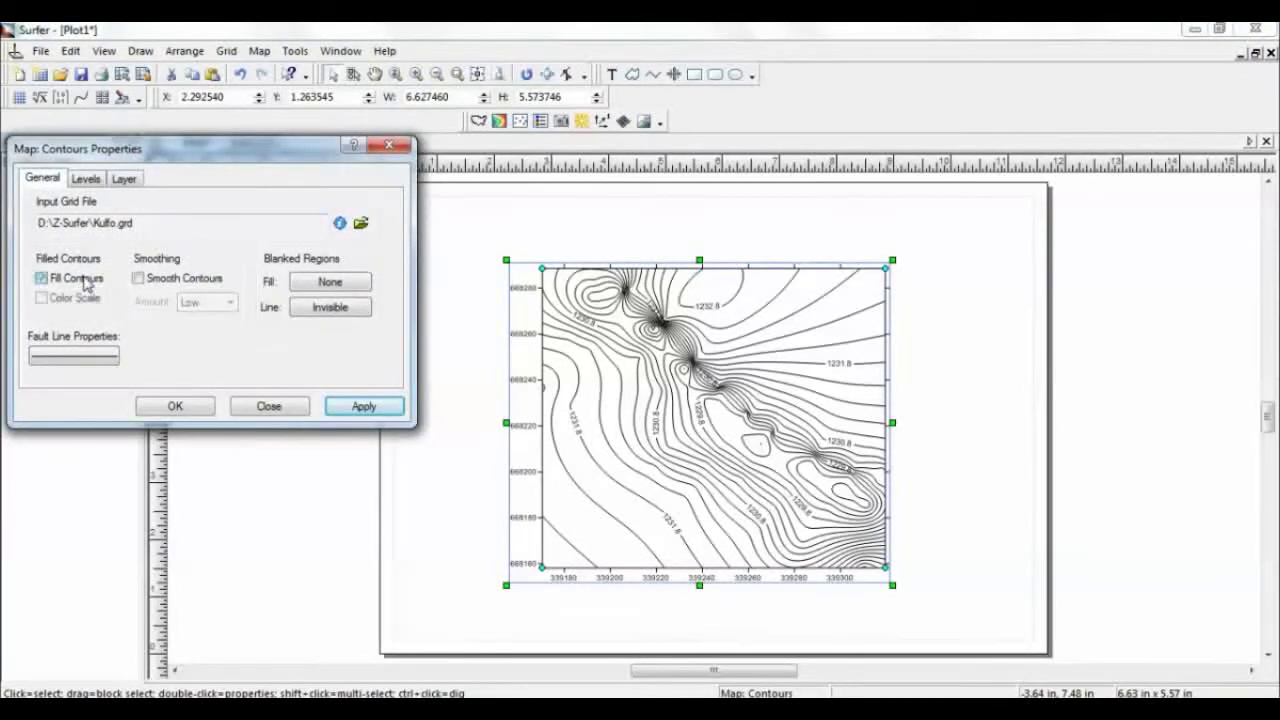
click(140, 279)
click(220, 303)
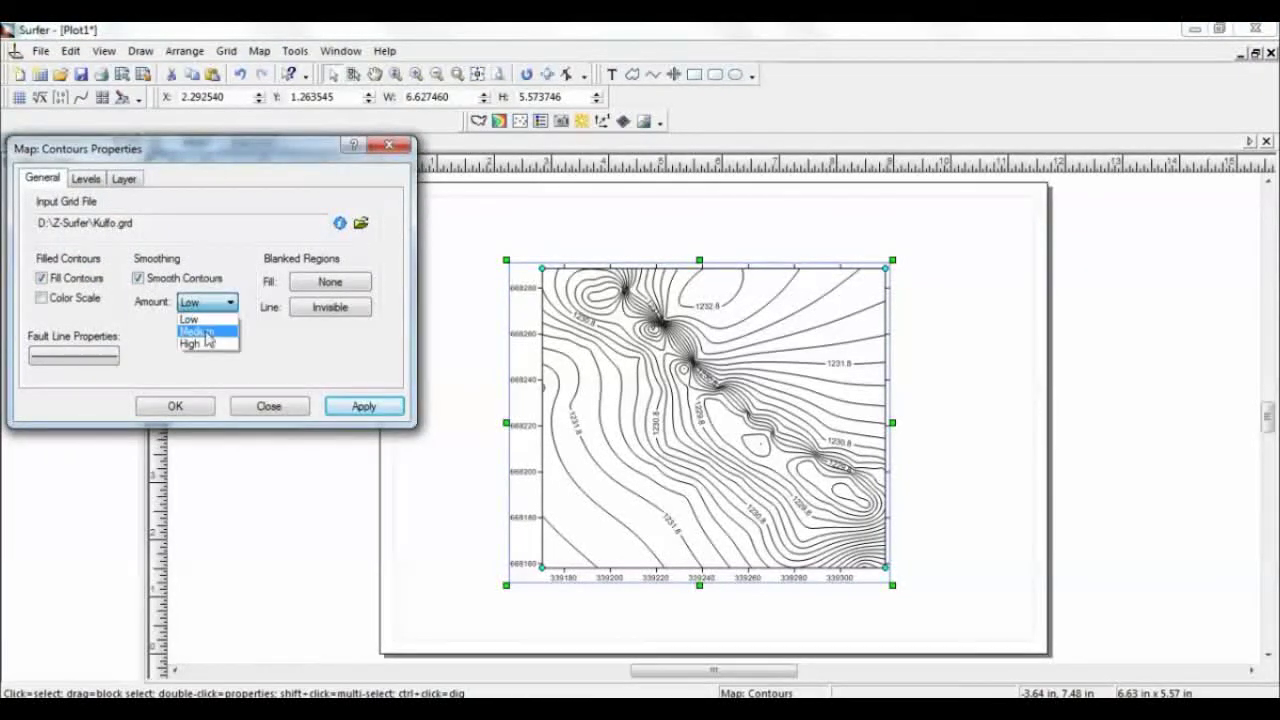
click(208, 342)
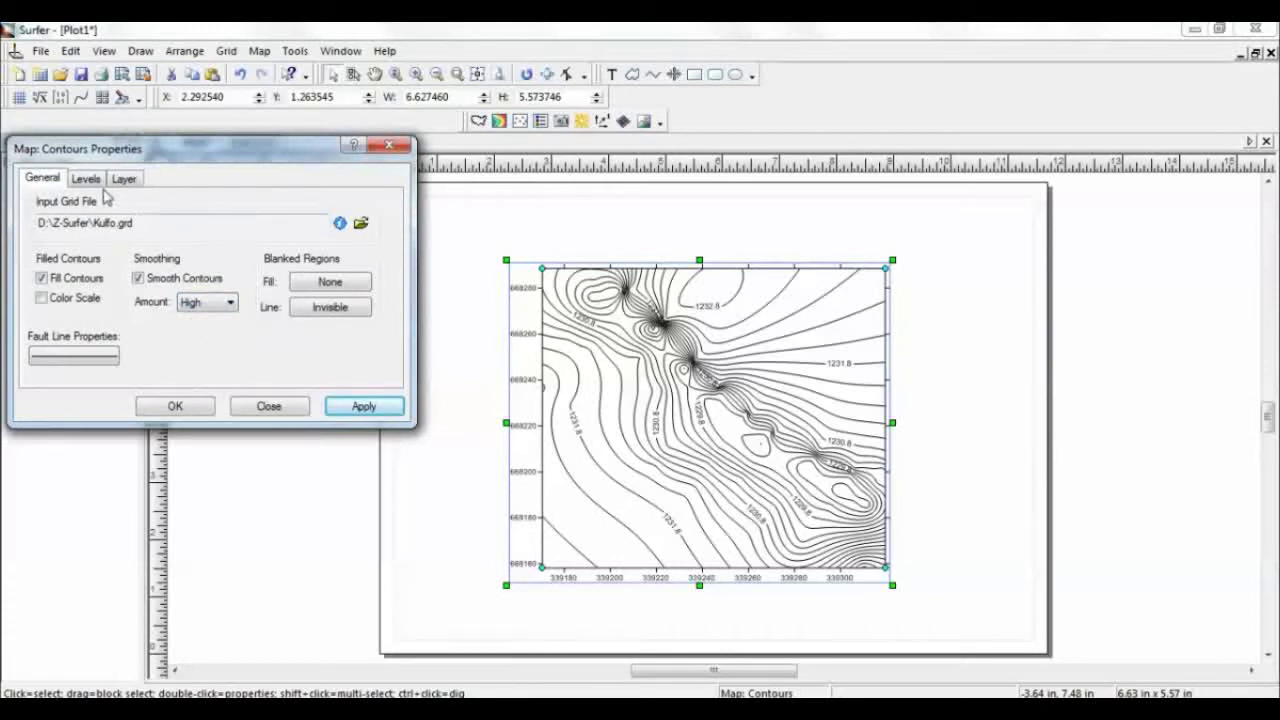
click(355, 405)
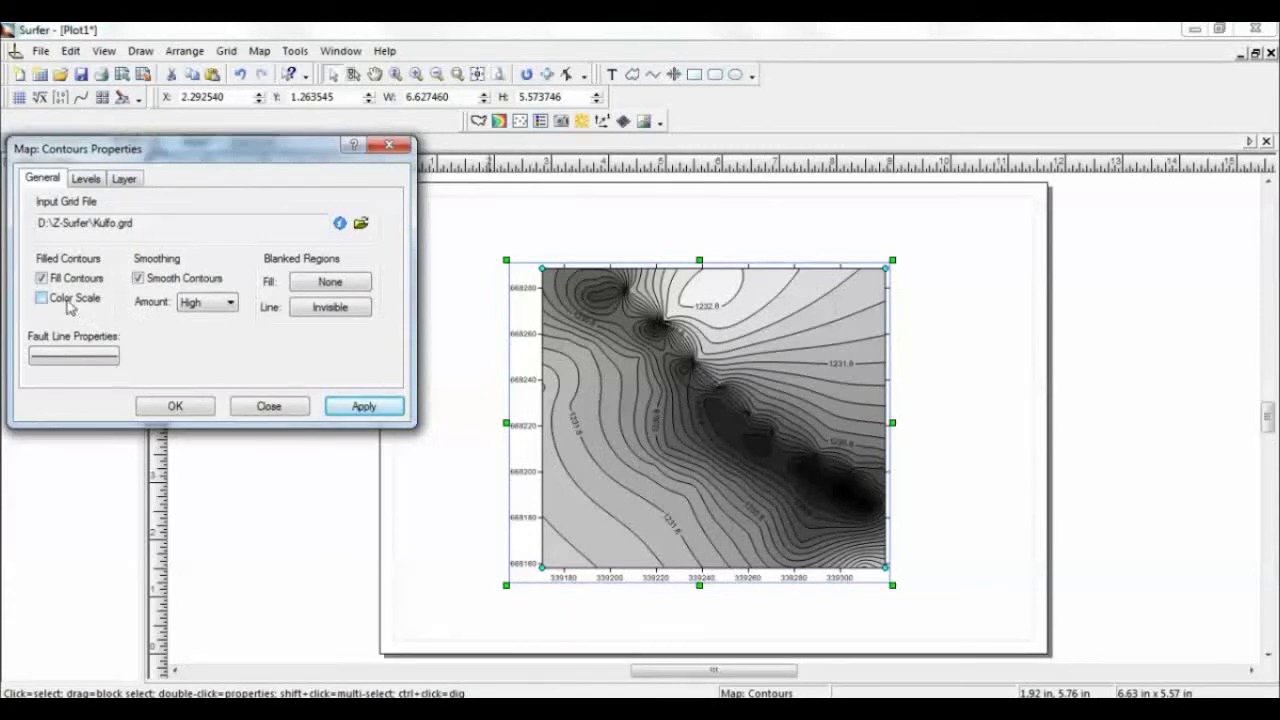
Fill all contour levels with a rainbow foreground colour ramp, apply, and close the dialog.
click(85, 178)
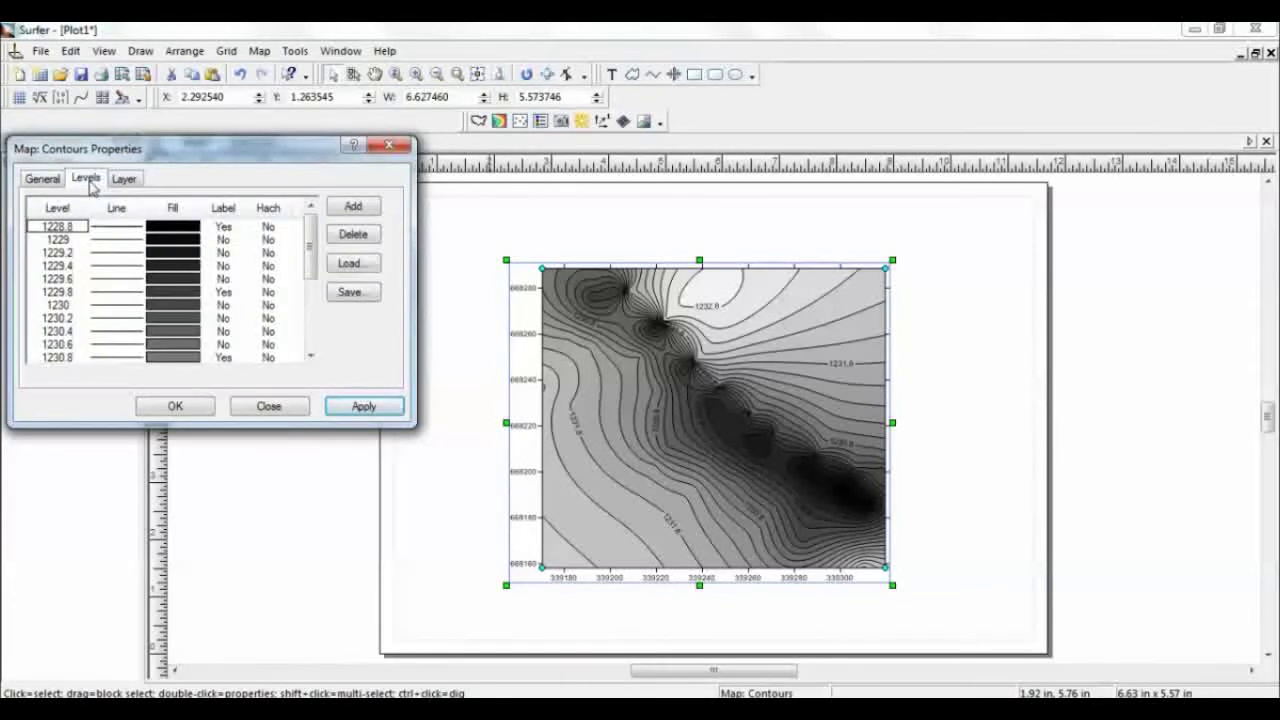
click(172, 210)
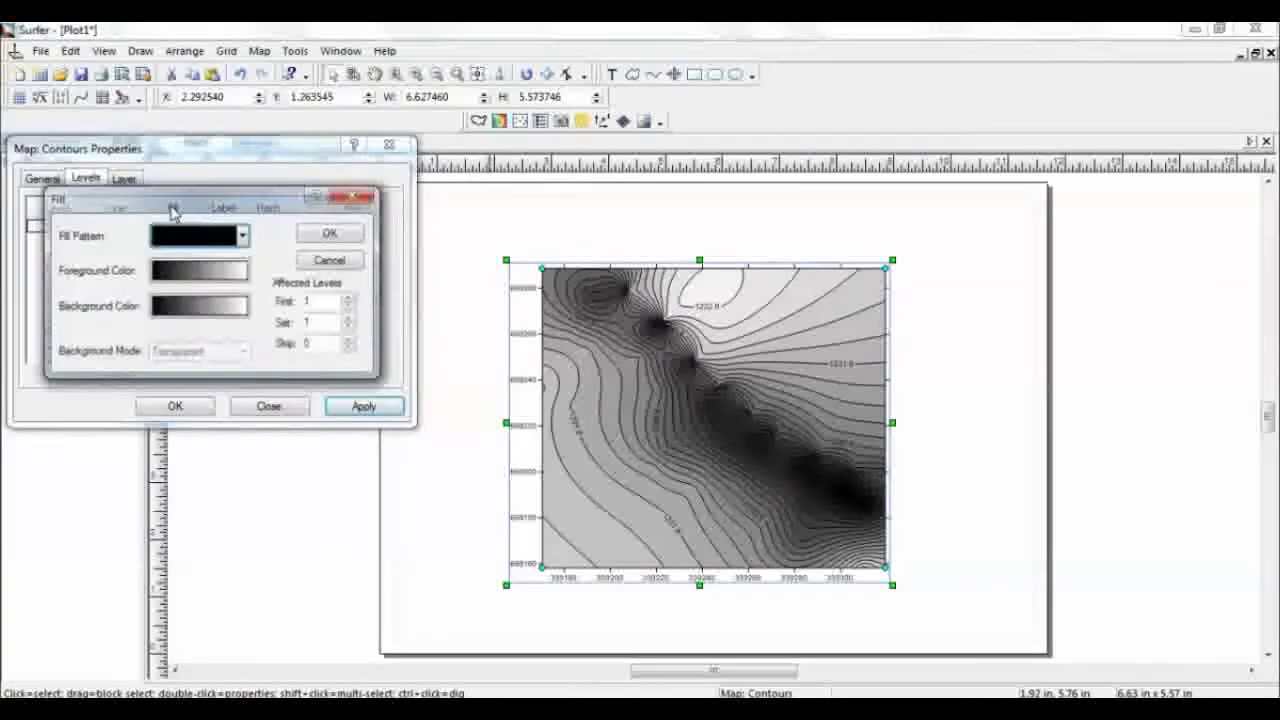
click(192, 236)
click(192, 242)
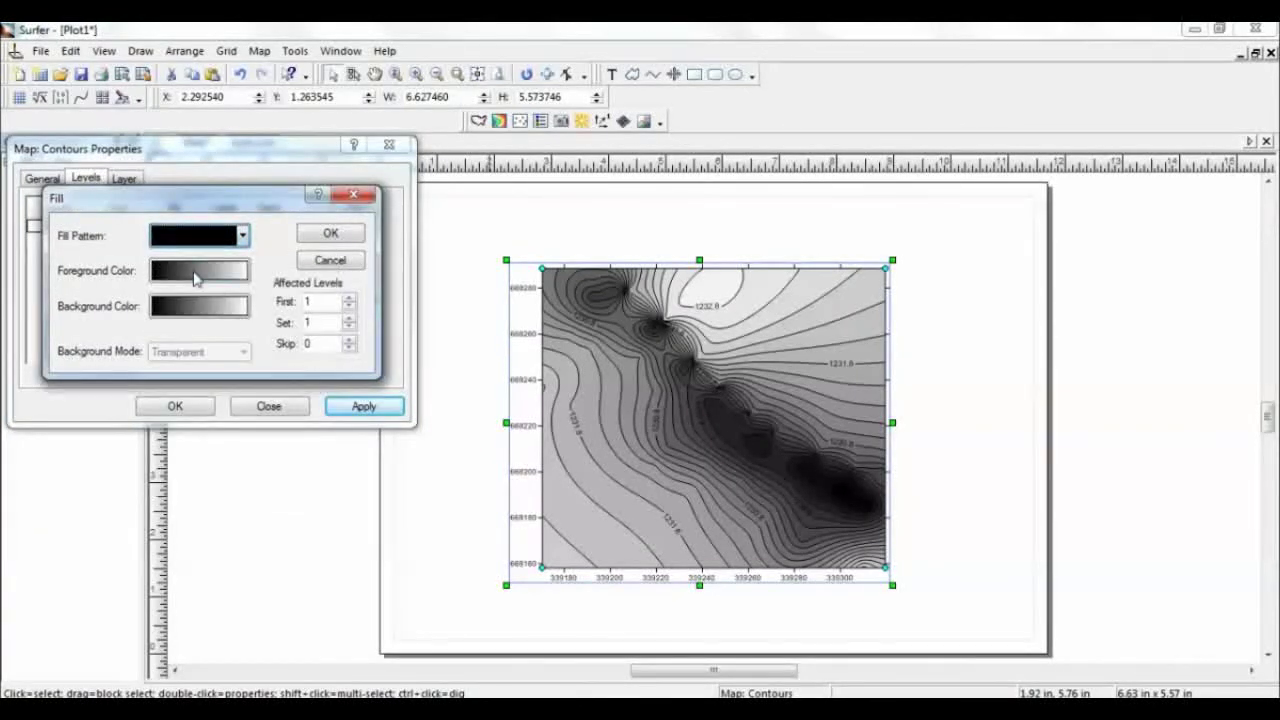
click(196, 271)
click(172, 212)
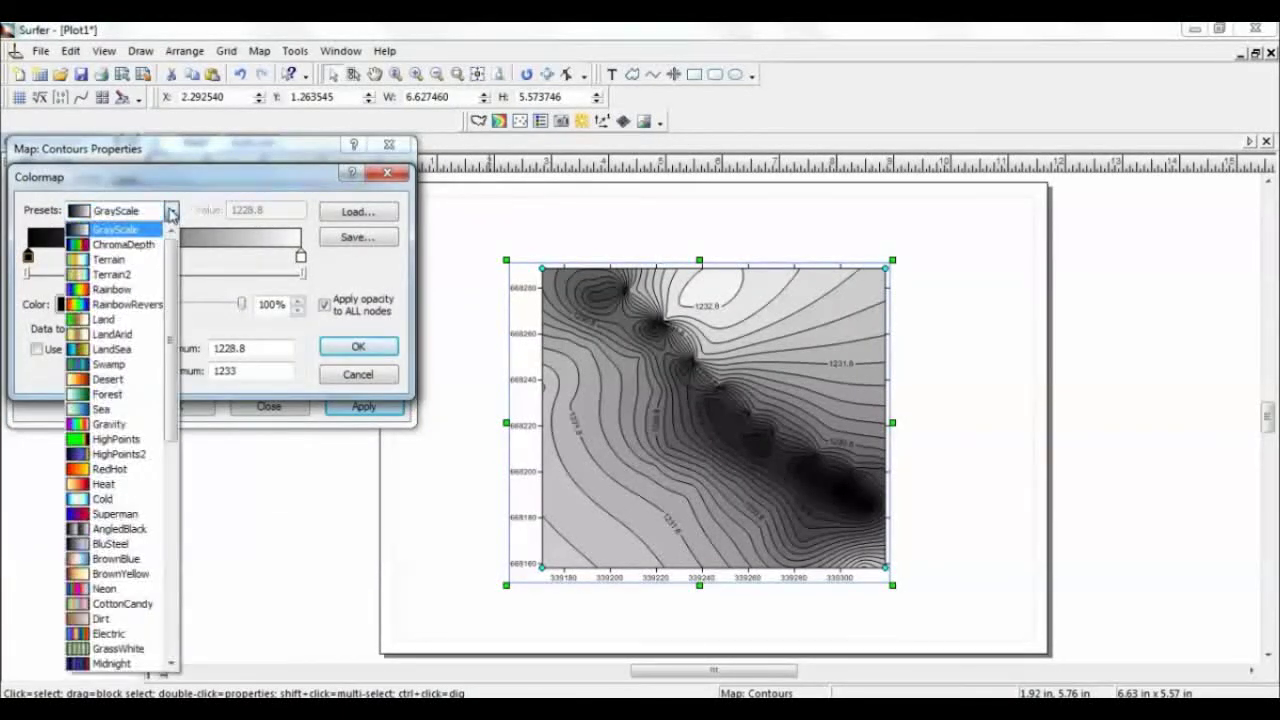
click(115, 425)
click(330, 346)
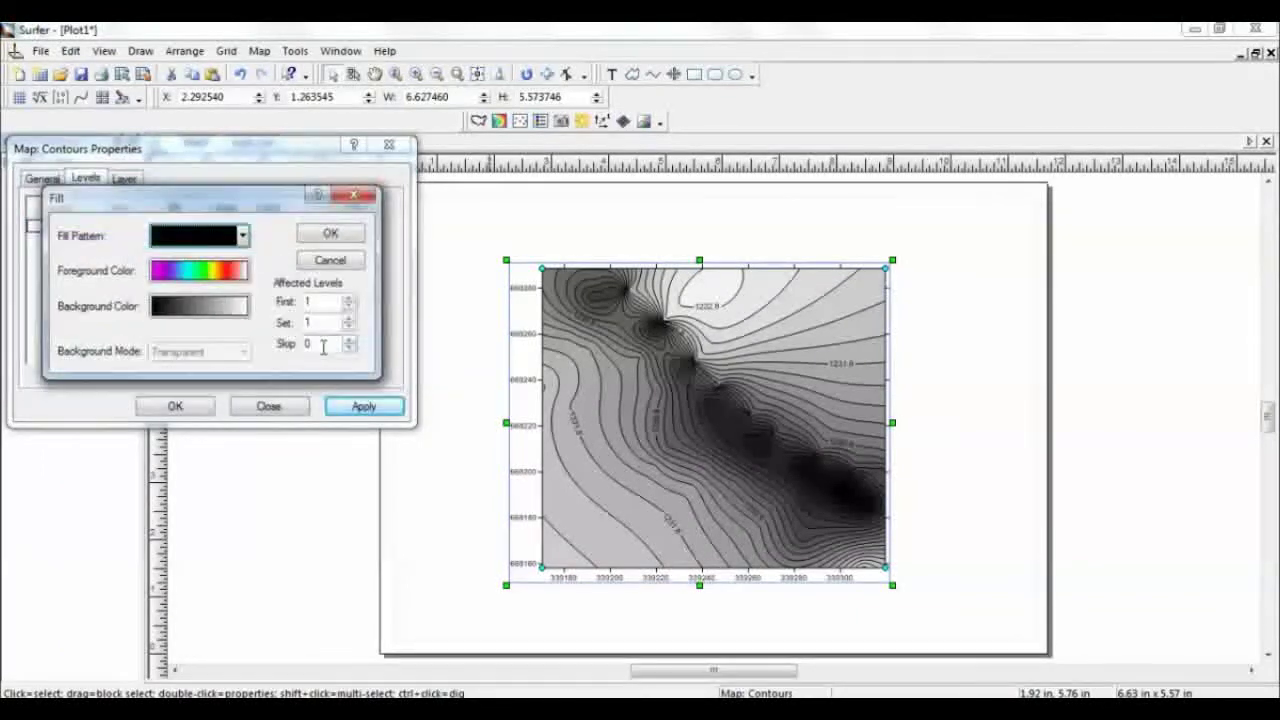
click(318, 235)
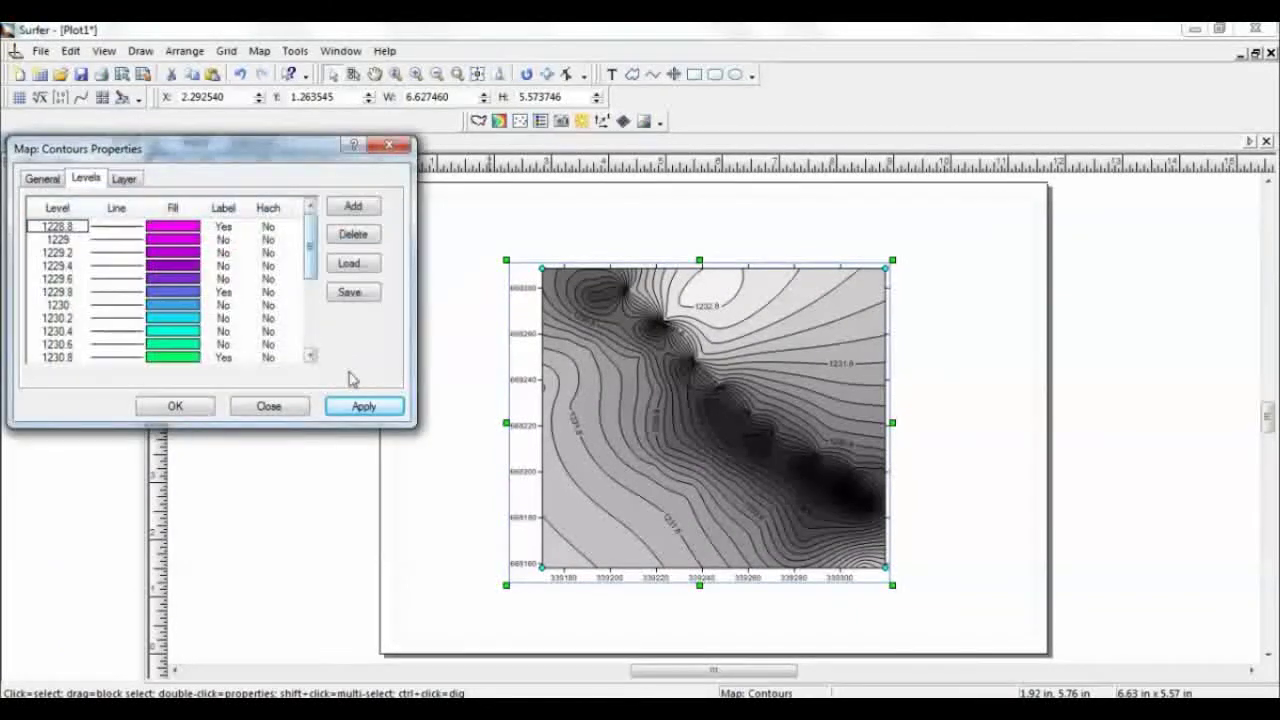
click(362, 408)
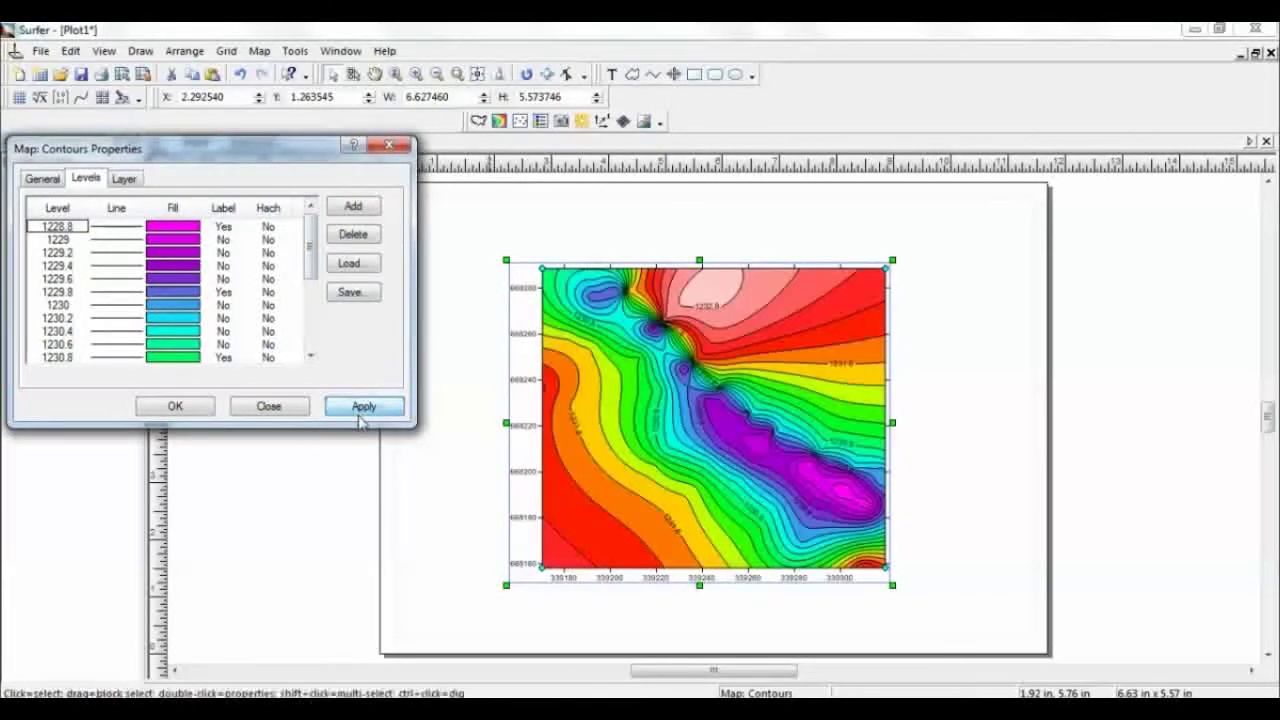
click(175, 406)
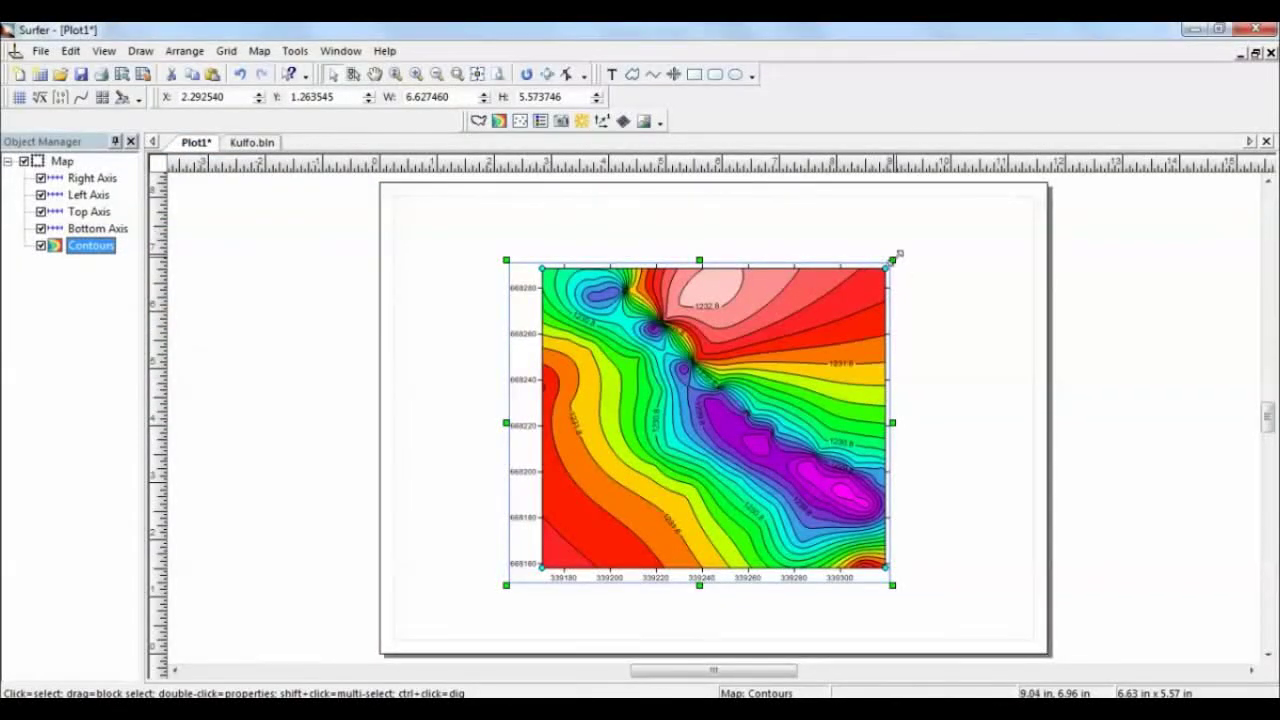
Enlarge the map to 7.53 by 6.33 inches, undo resize, rainbow colours and fill, then reopen contour properties.
drag(894, 258, 951, 214)
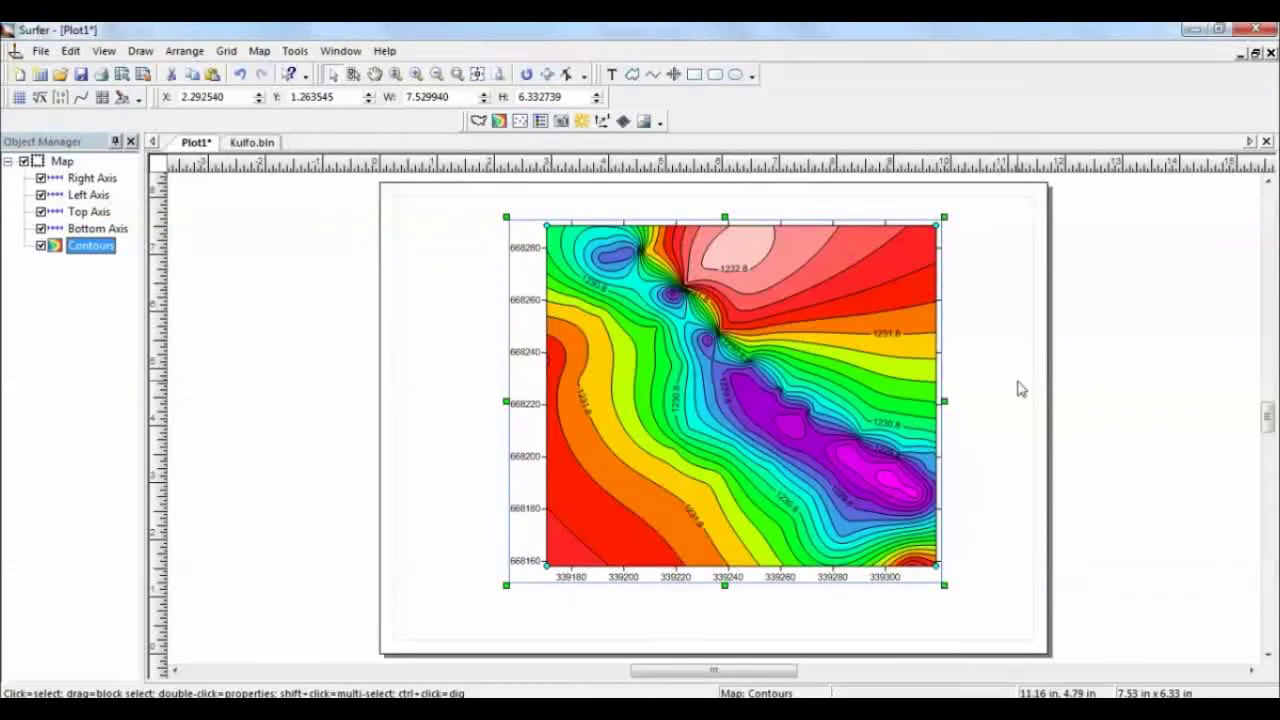
click(1020, 389)
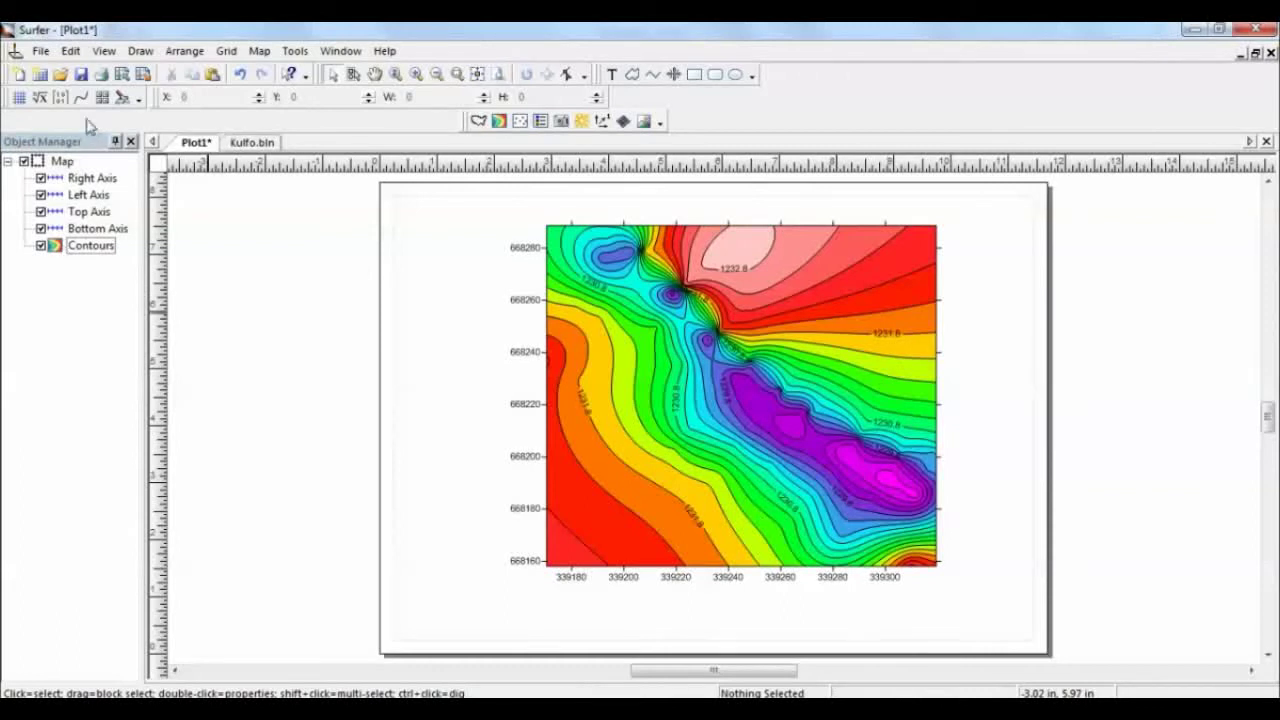
click(241, 75)
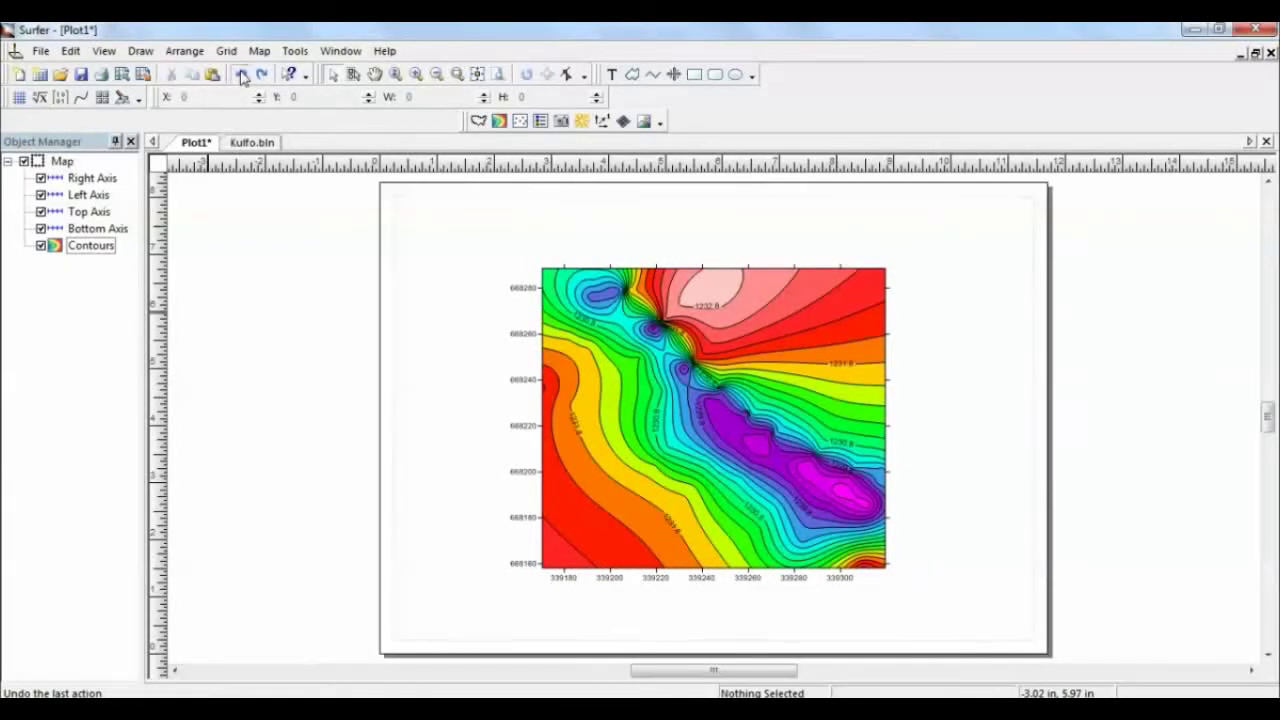
click(241, 76)
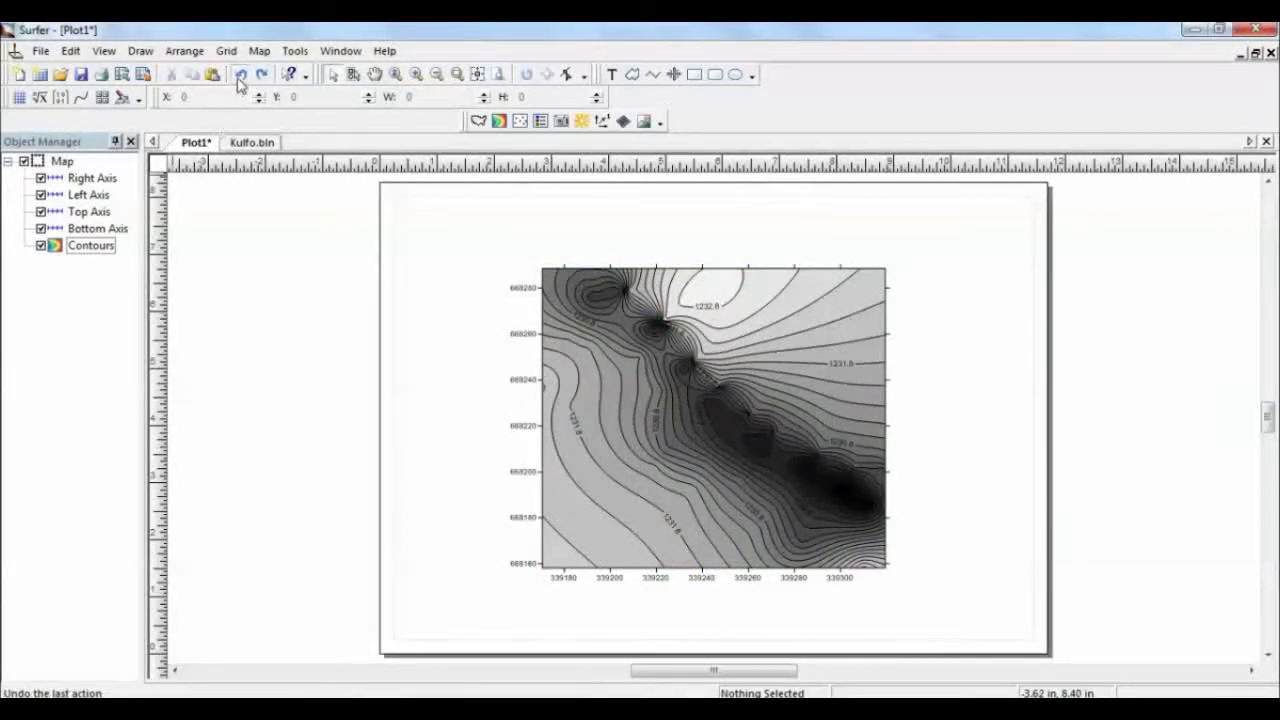
click(241, 76)
double_click(60, 245)
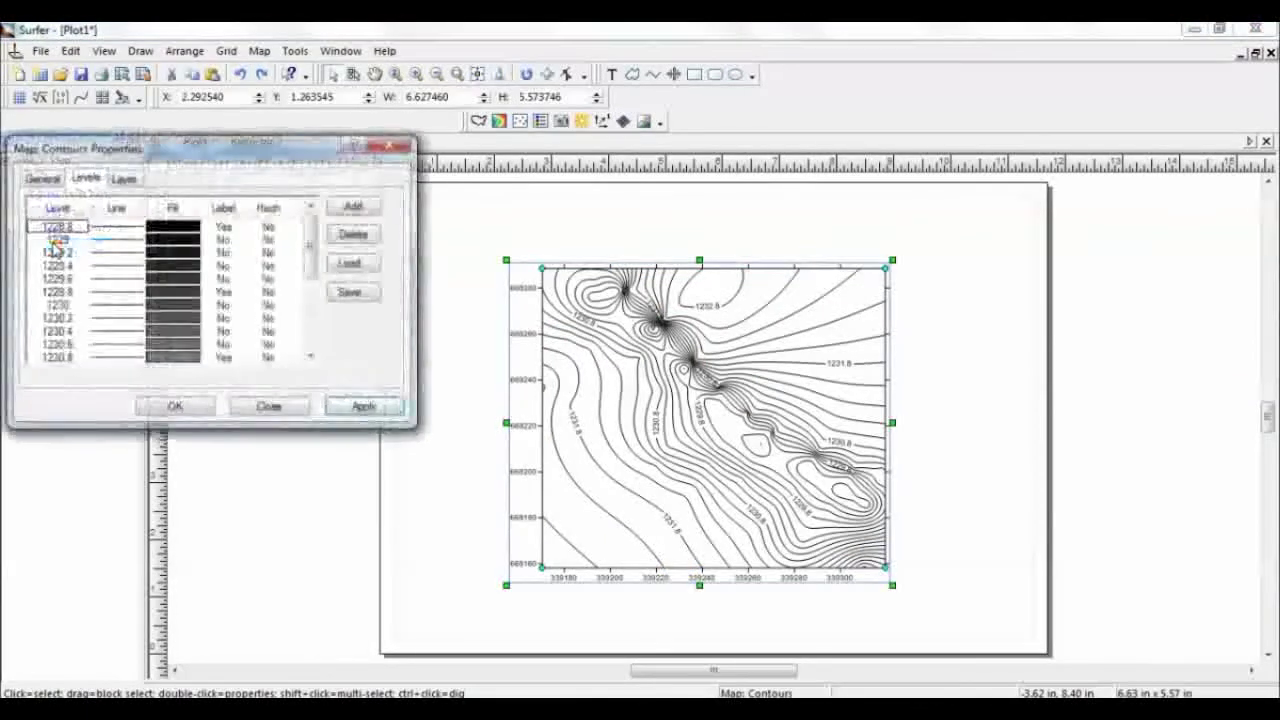
Give contour level 1228.8 a cyan foreground fill.
double_click(180, 228)
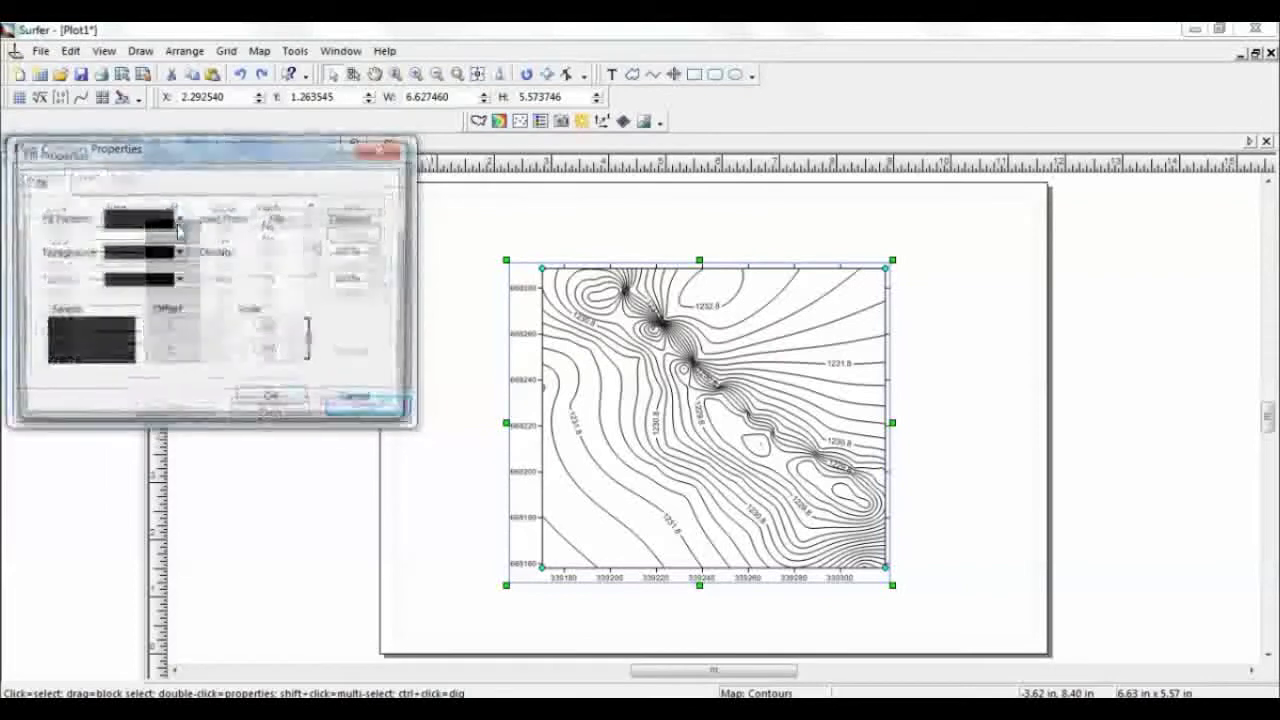
click(155, 258)
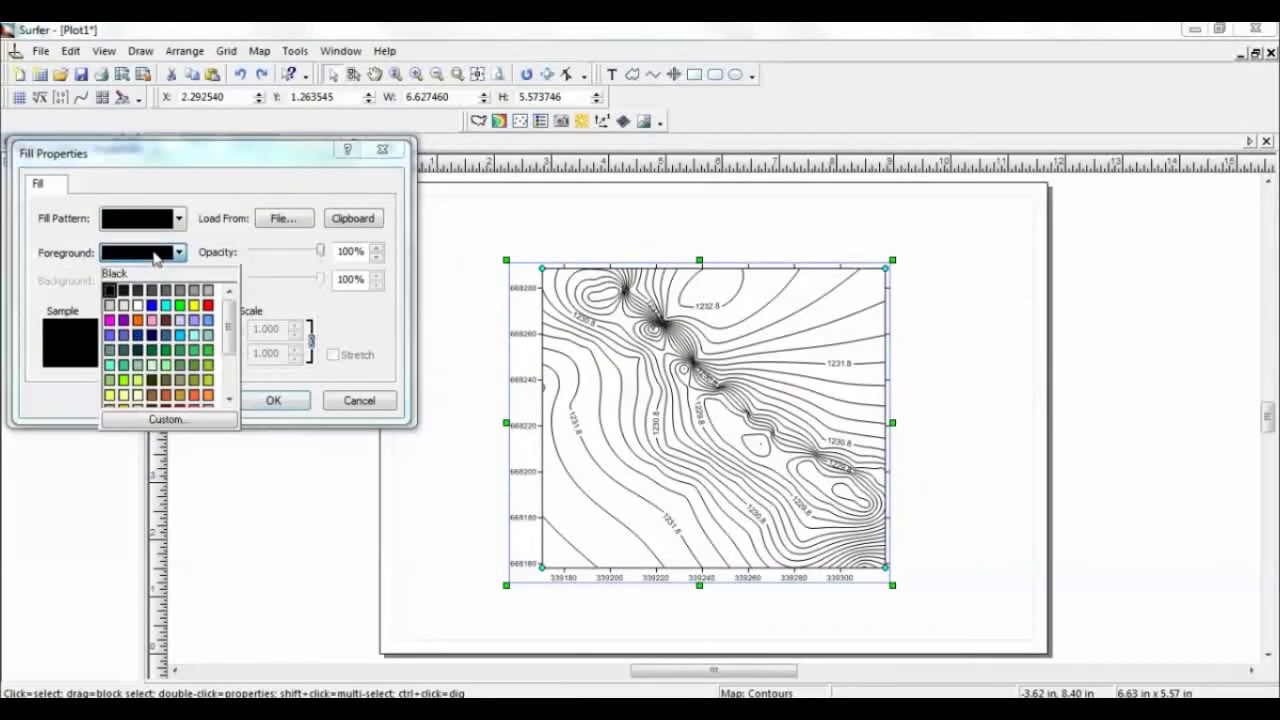
click(165, 307)
click(266, 401)
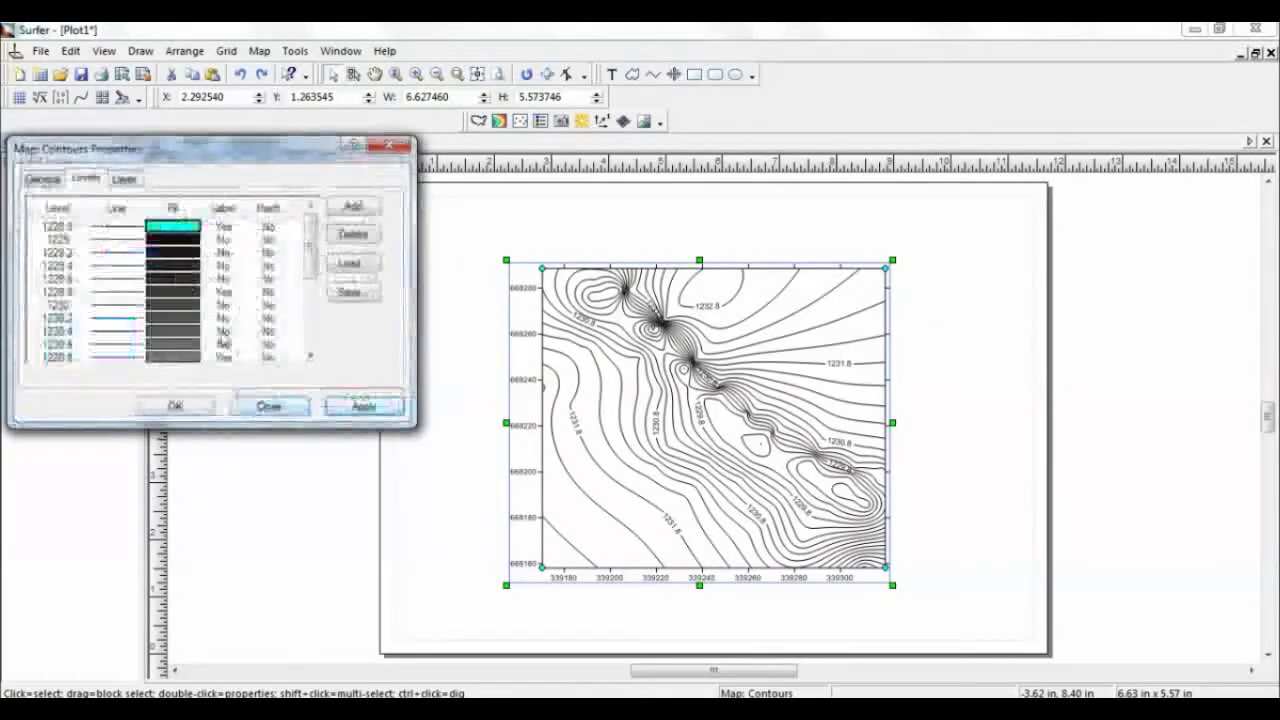
Give contour level 1230.8 a yellow foreground fill.
double_click(175, 357)
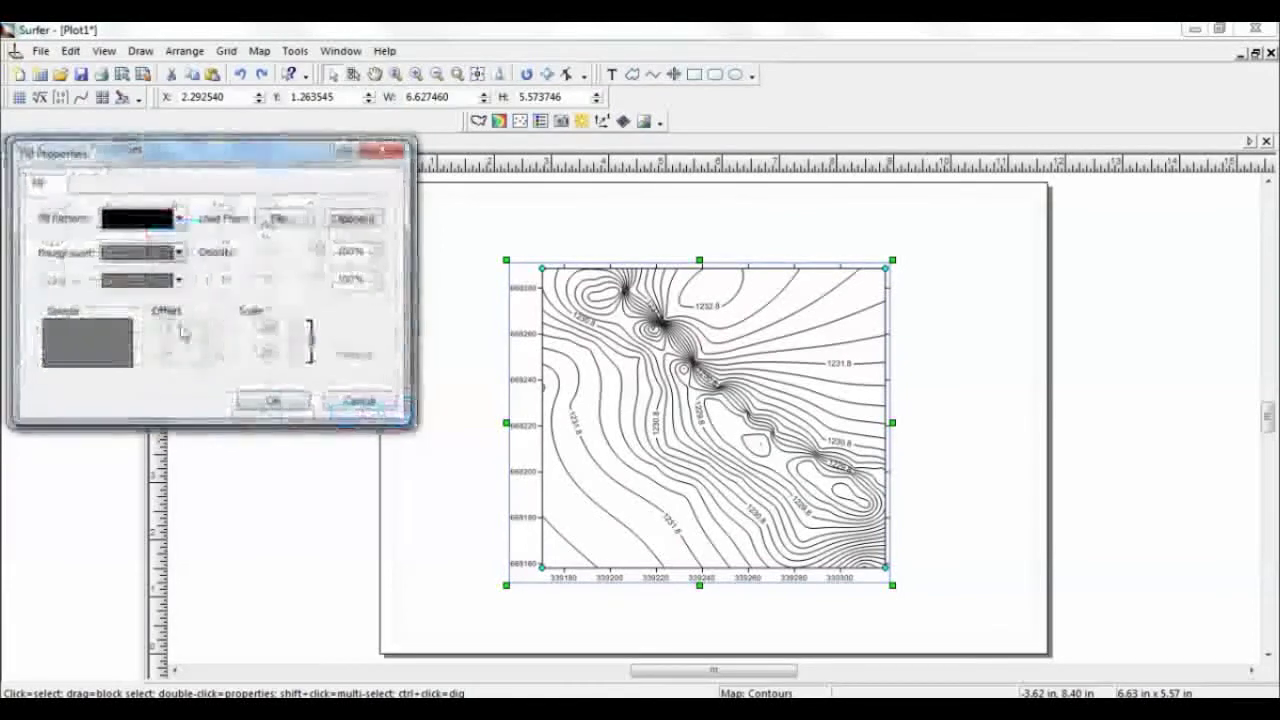
click(155, 222)
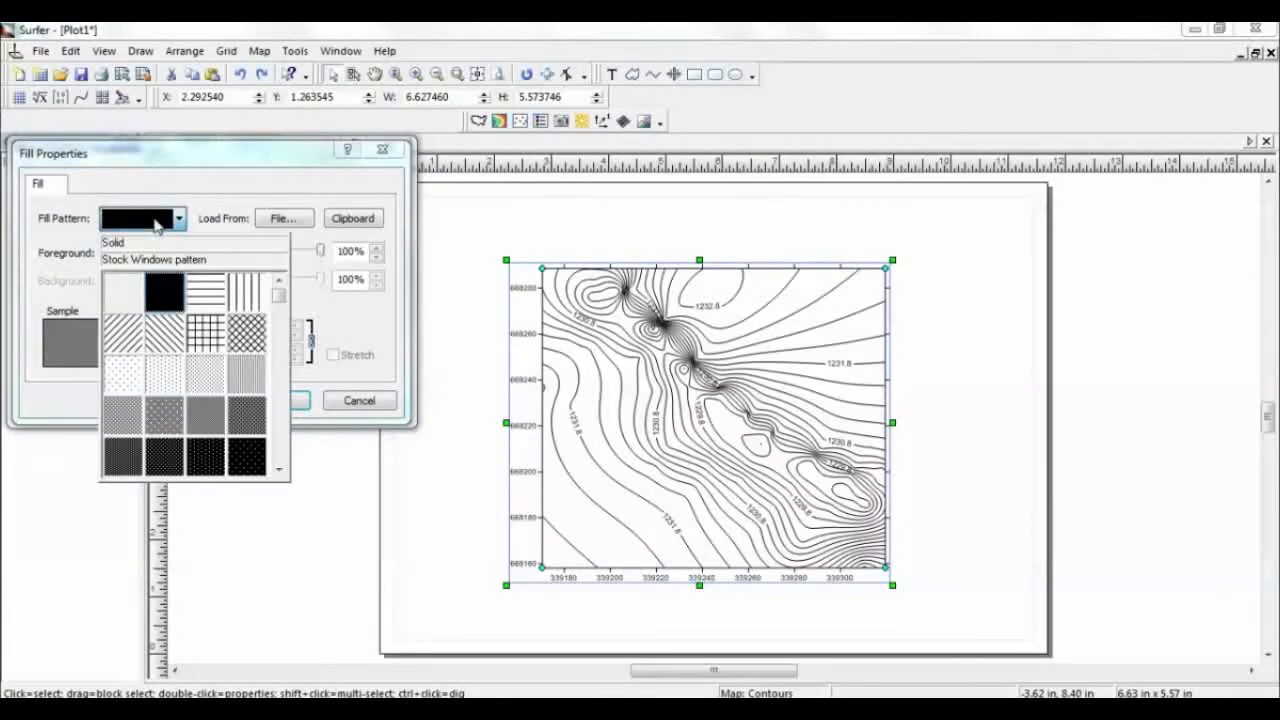
click(55, 260)
click(130, 218)
click(97, 244)
click(115, 253)
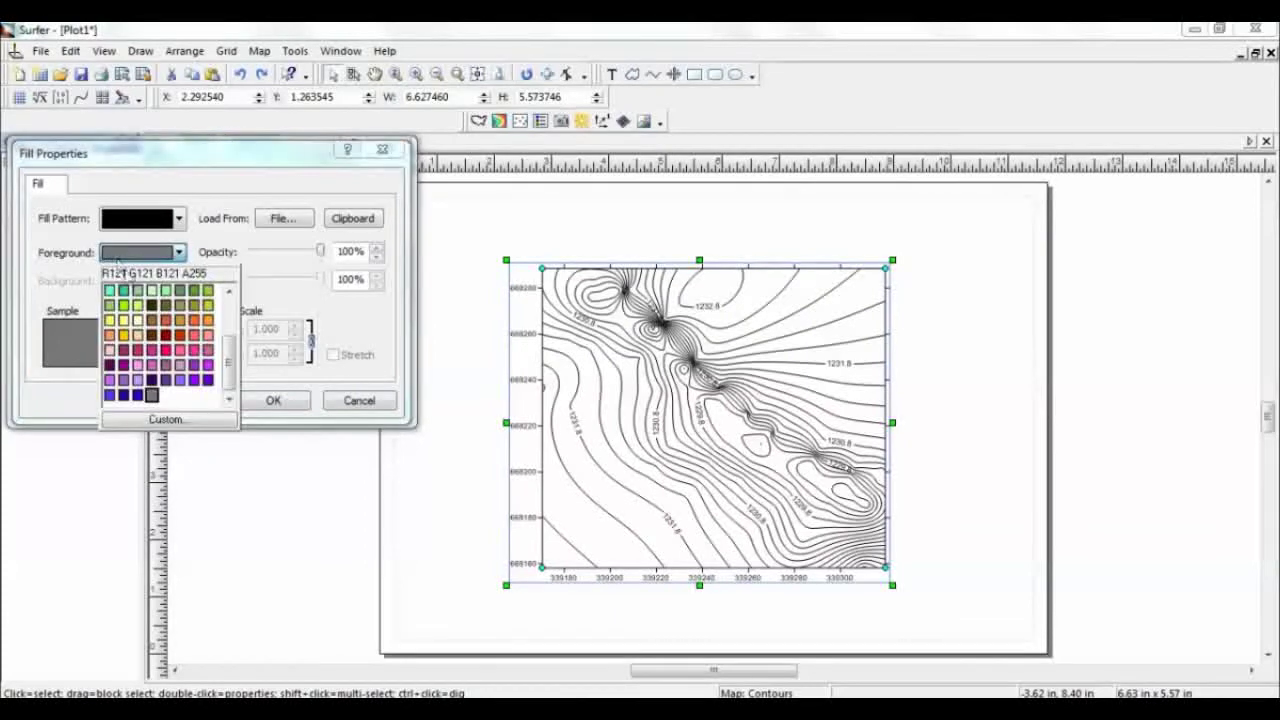
click(122, 335)
click(298, 404)
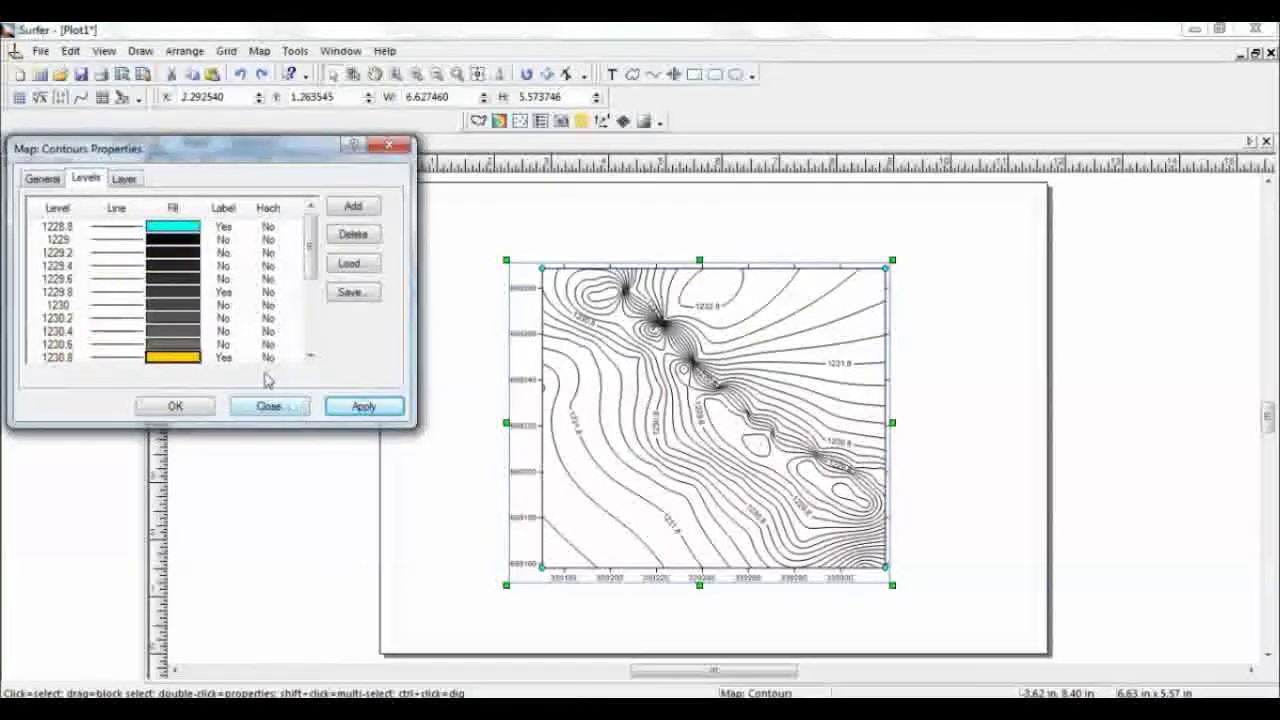
Apply the level fill colours, close the contour properties, and reopen them.
click(363, 406)
click(199, 399)
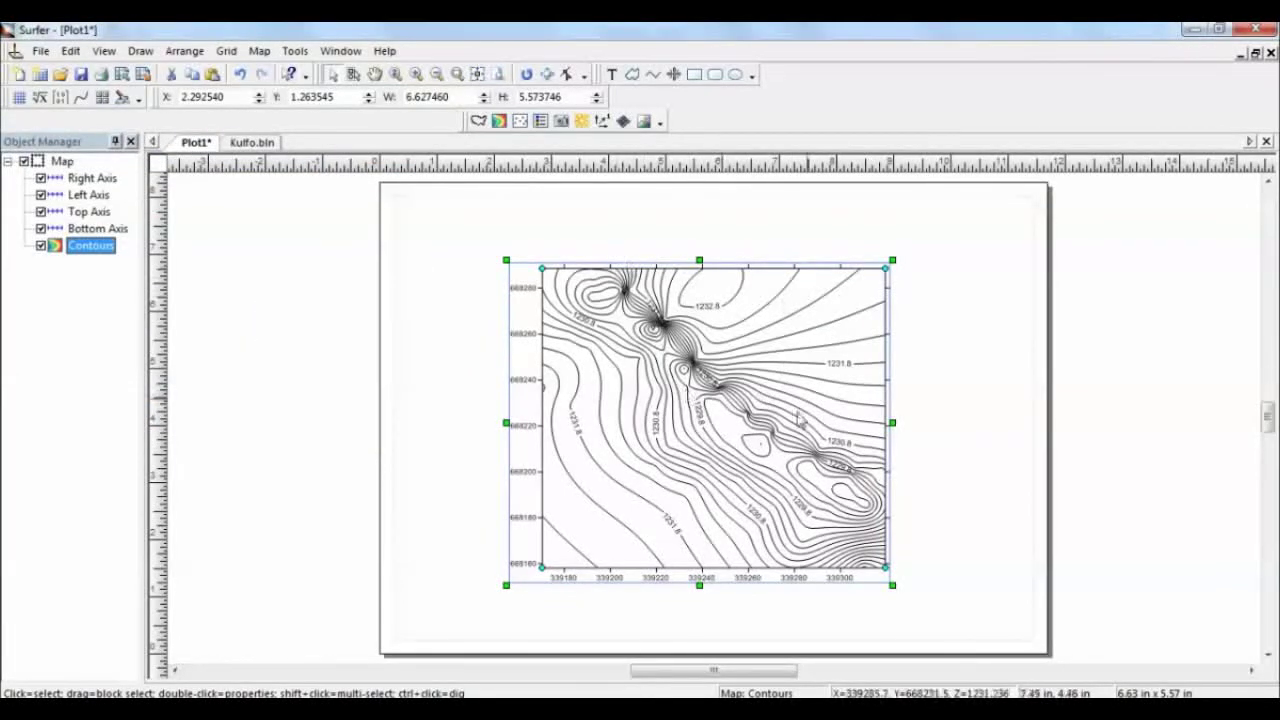
double_click(66, 250)
Fill all contour levels with a magenta-to-green rainbow colour-ramp preset and close the properties.
click(170, 209)
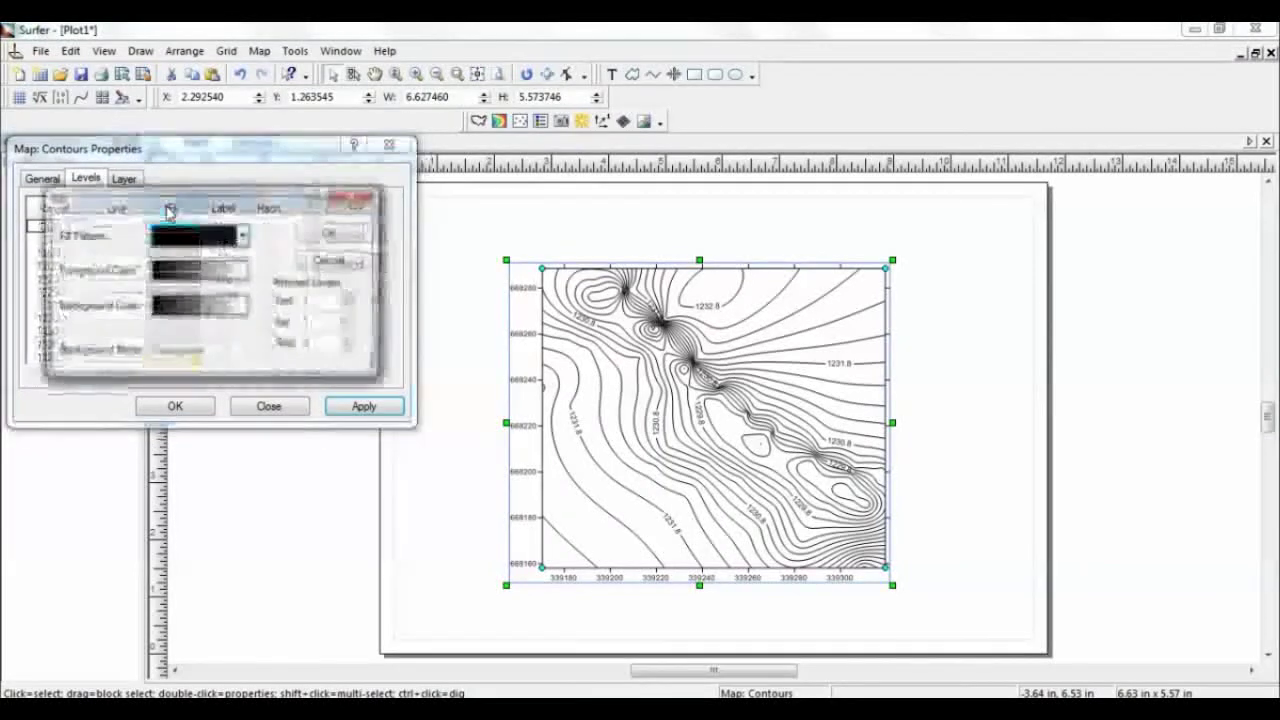
click(210, 270)
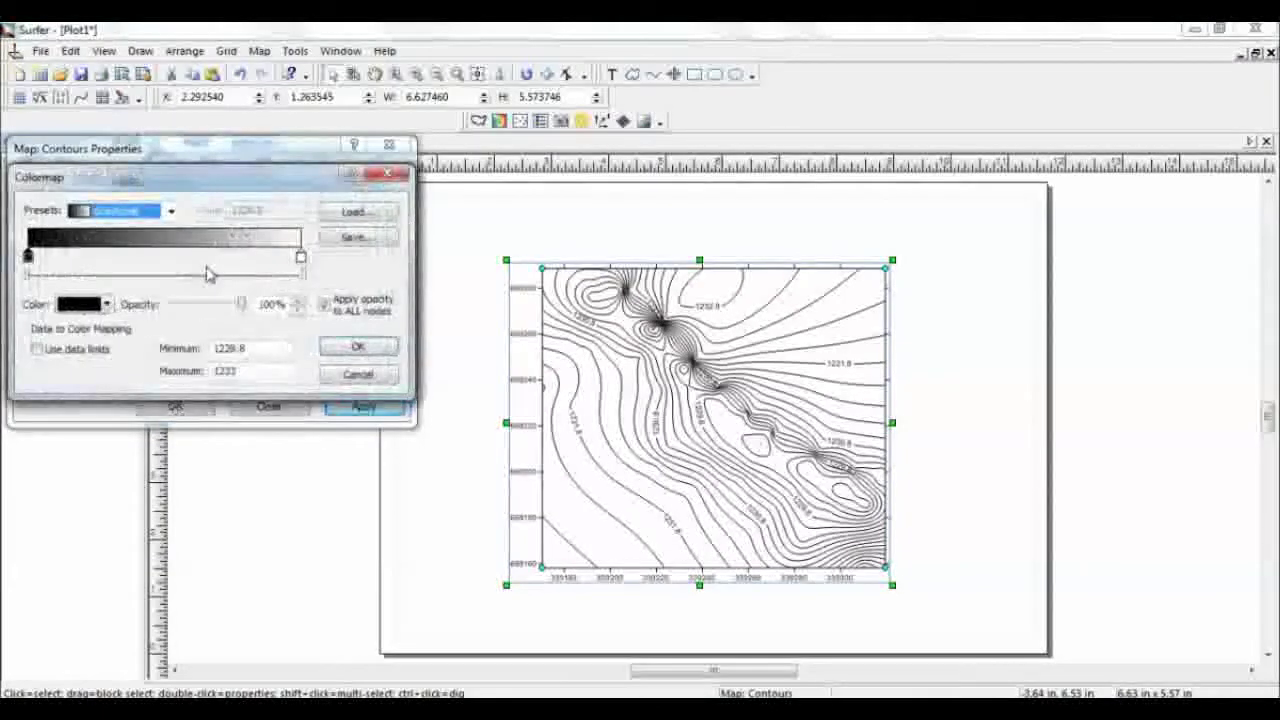
click(171, 211)
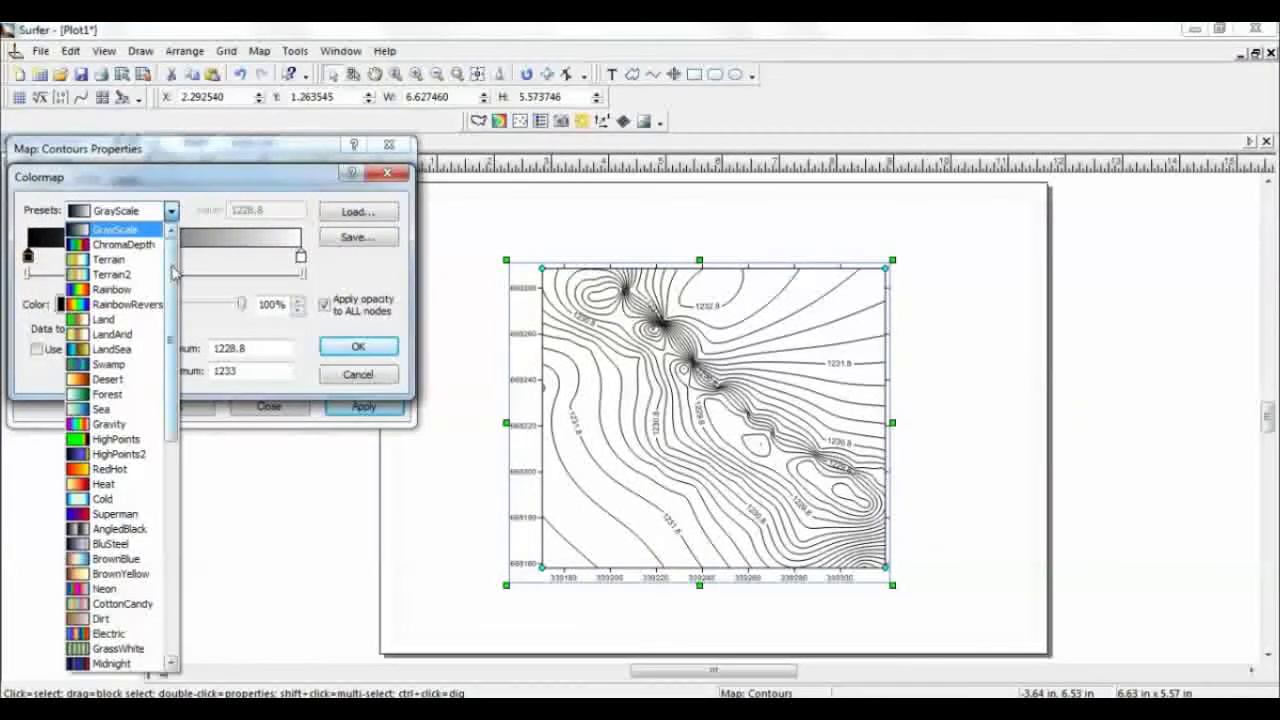
scroll(173, 272, down, 3)
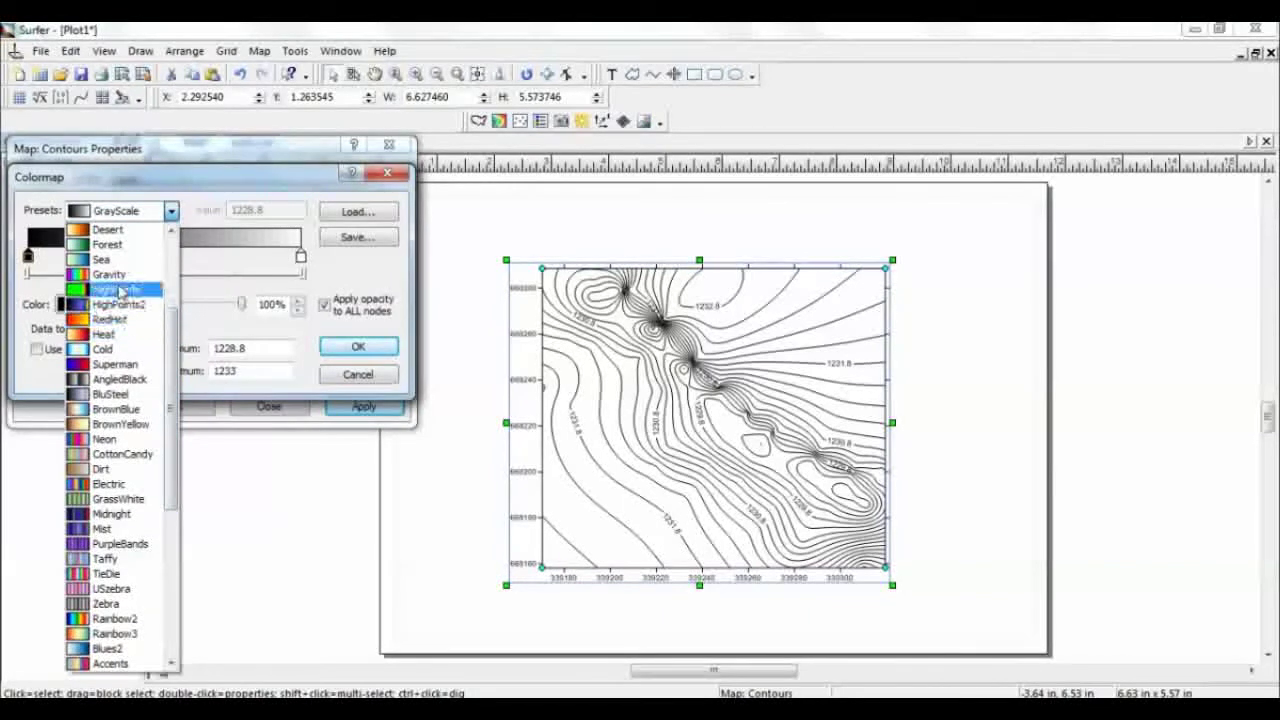
click(110, 274)
click(357, 346)
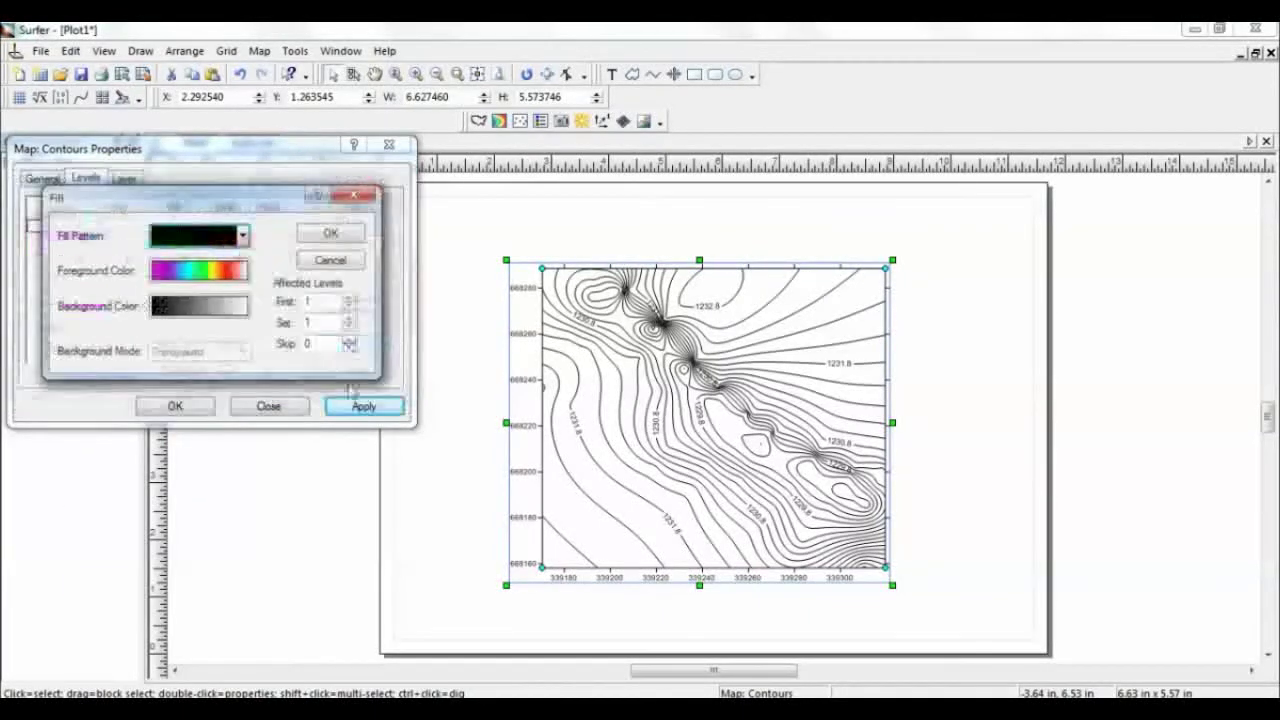
click(336, 236)
click(362, 410)
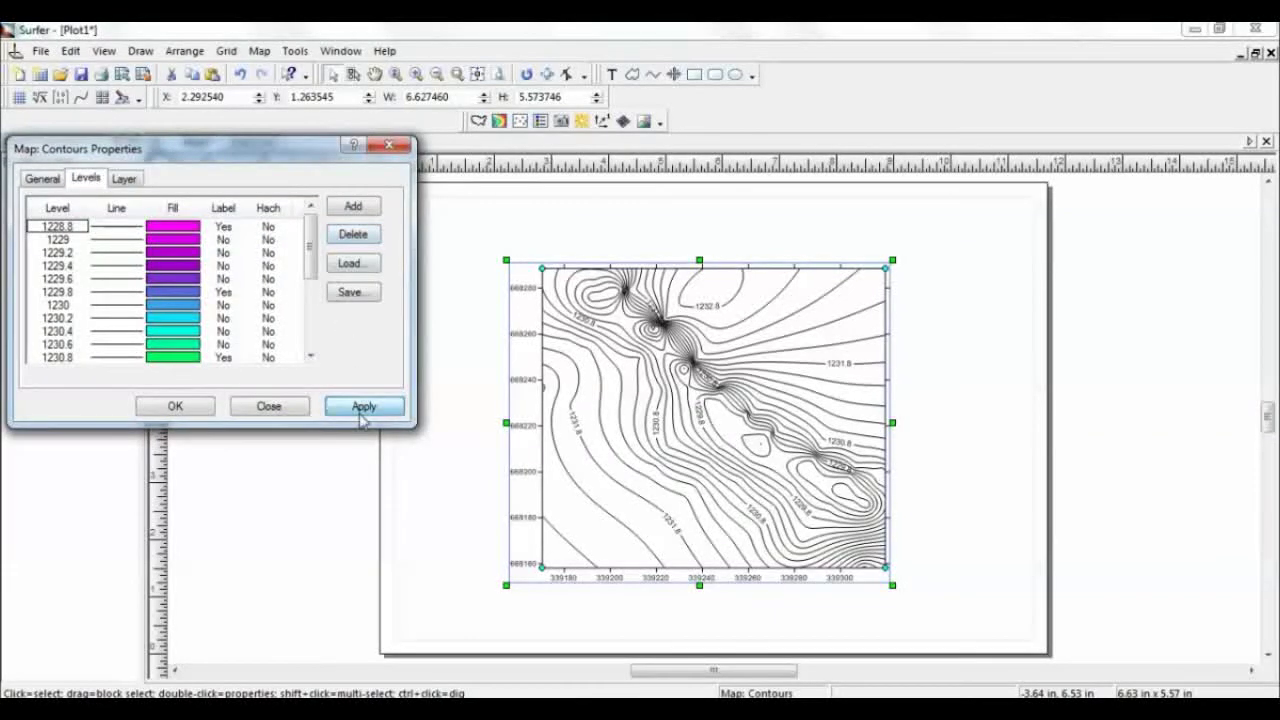
click(205, 407)
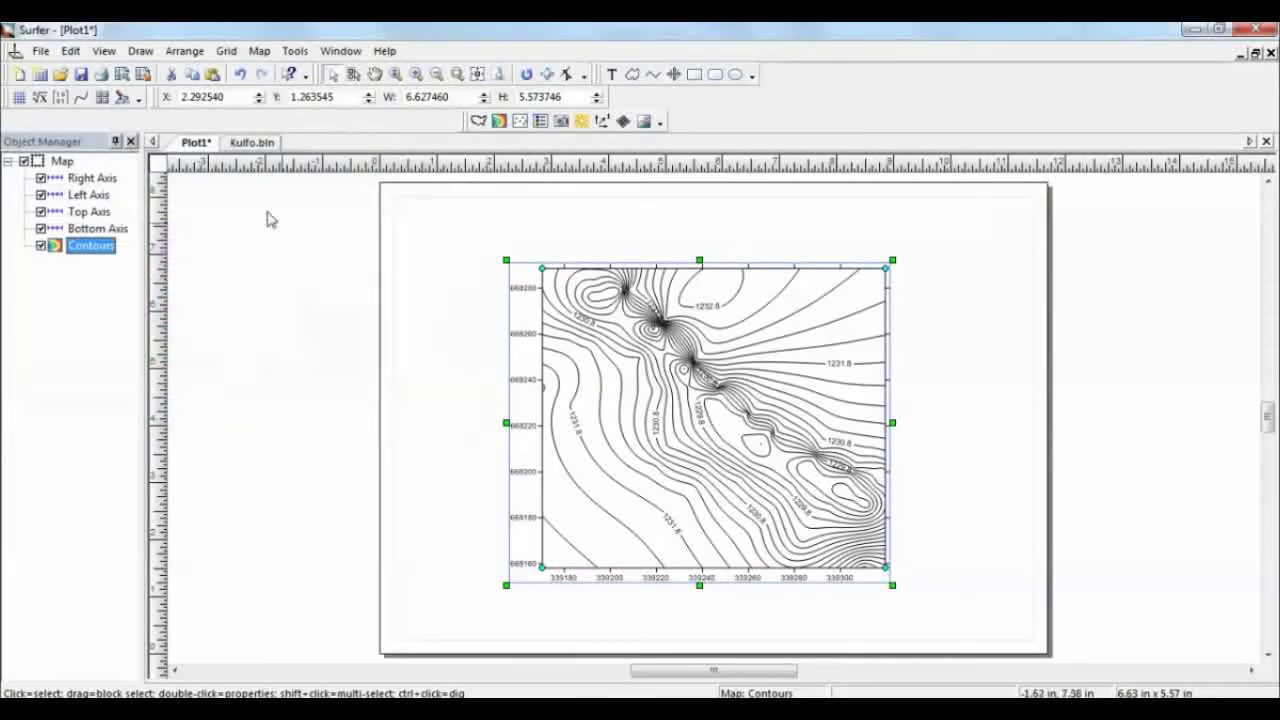
right_click(77, 251)
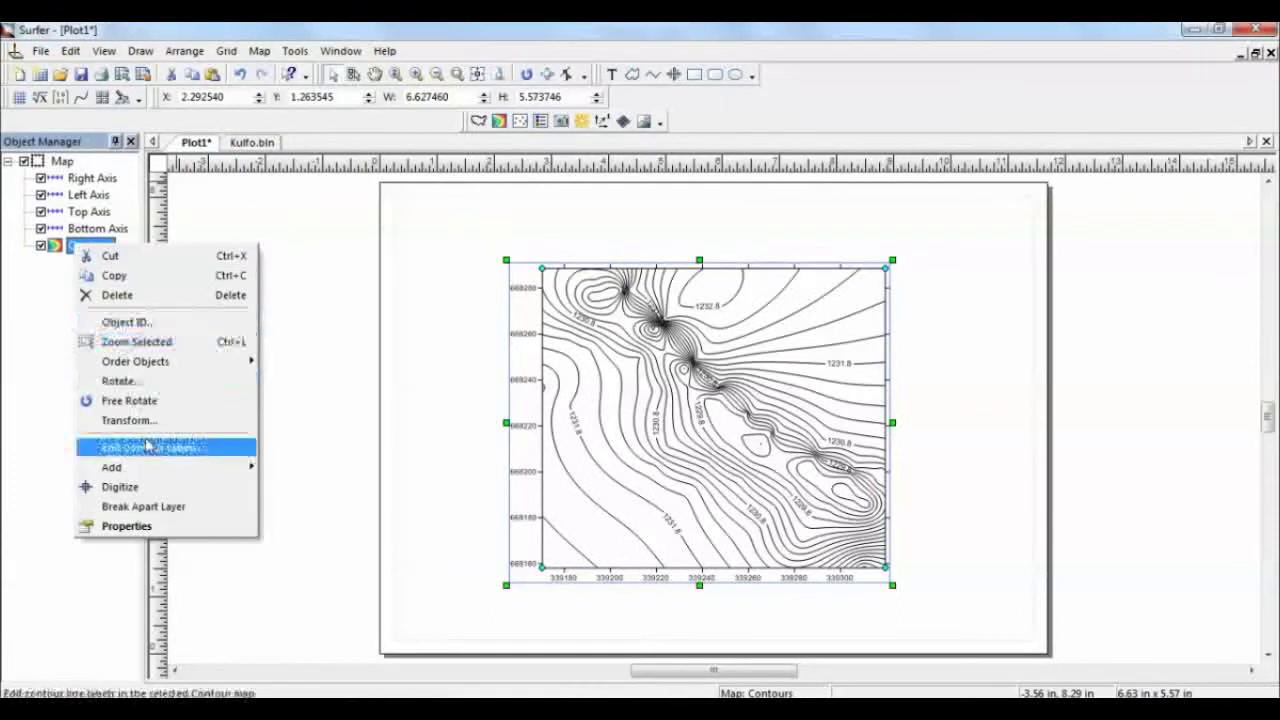
click(126, 526)
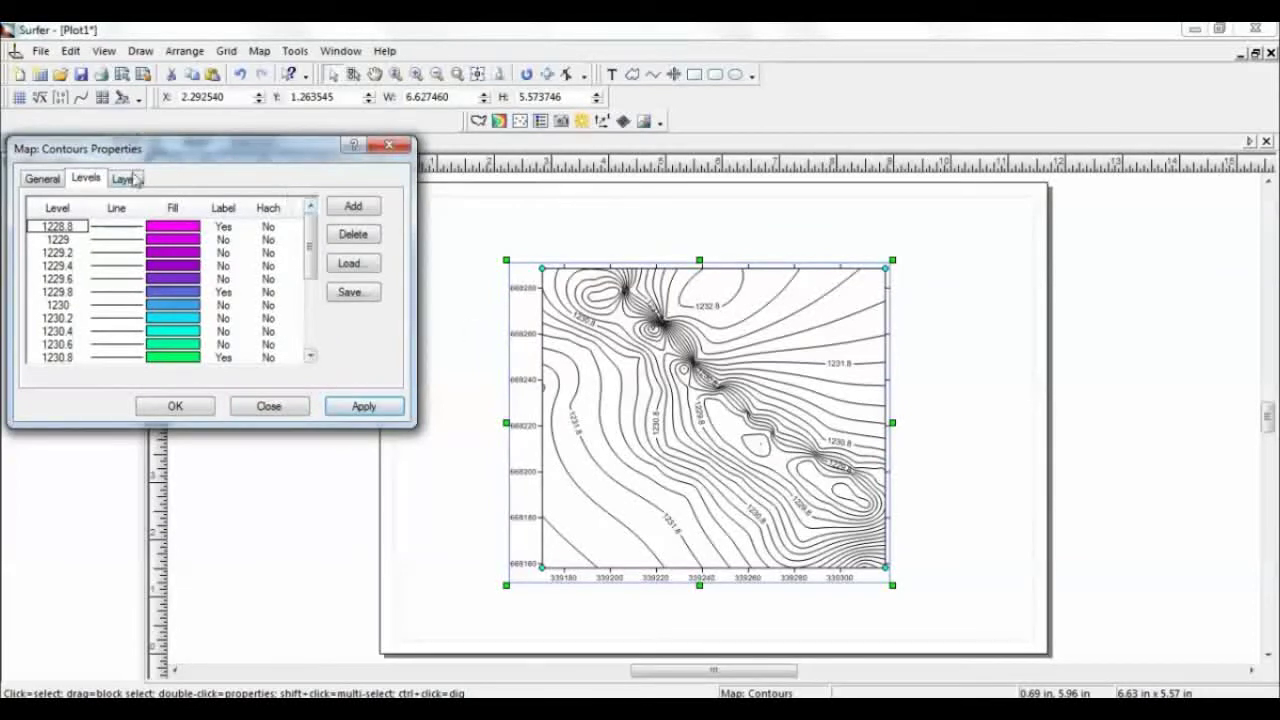
click(170, 207)
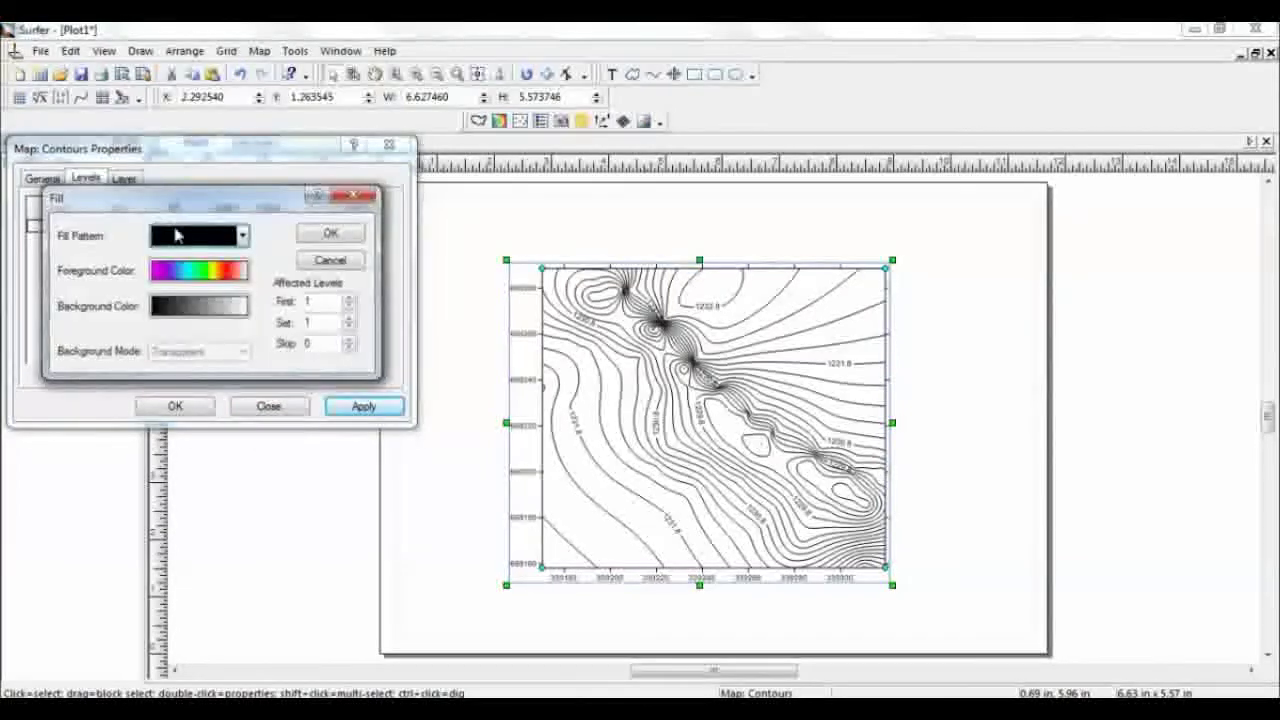
click(180, 235)
click(180, 235)
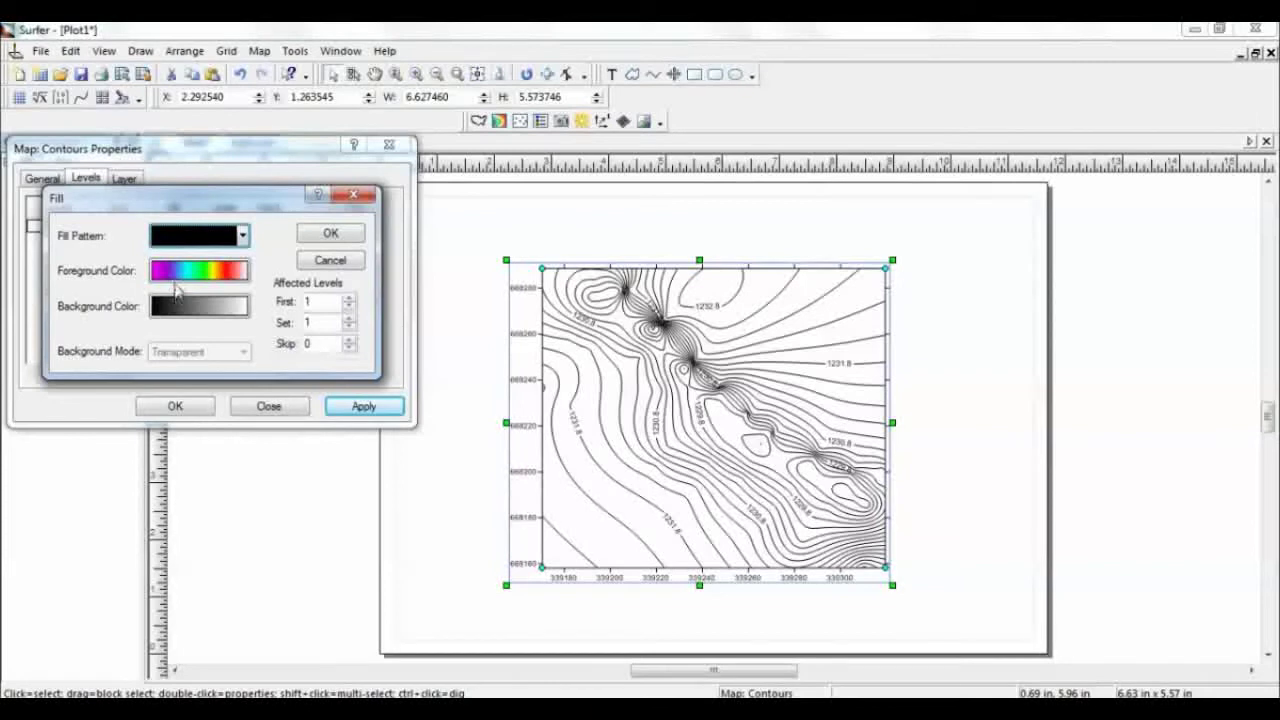
click(320, 236)
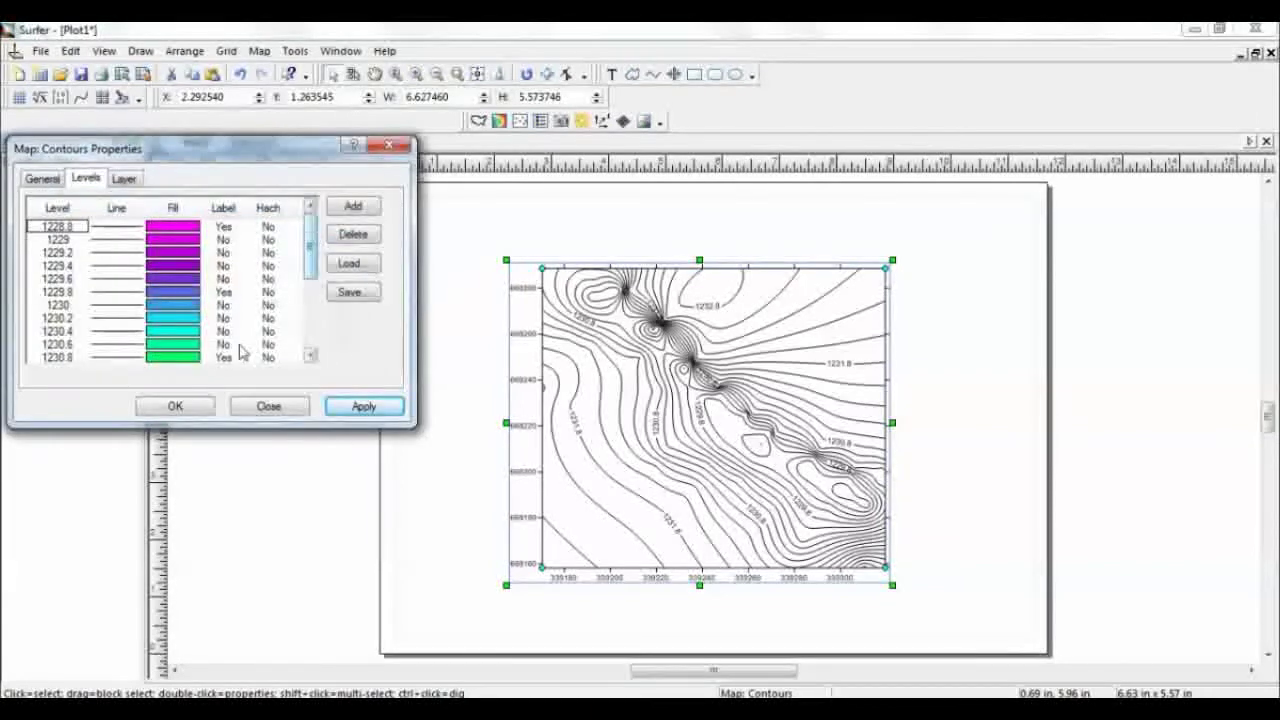
click(188, 405)
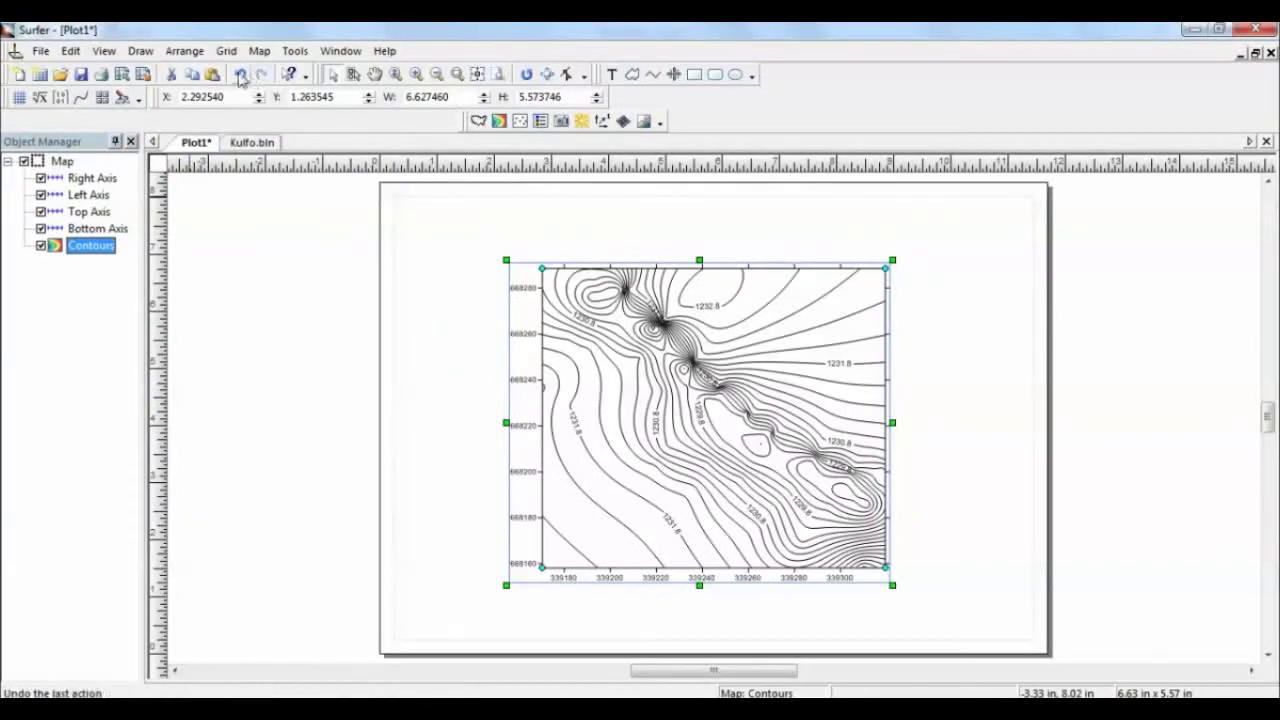
click(240, 77)
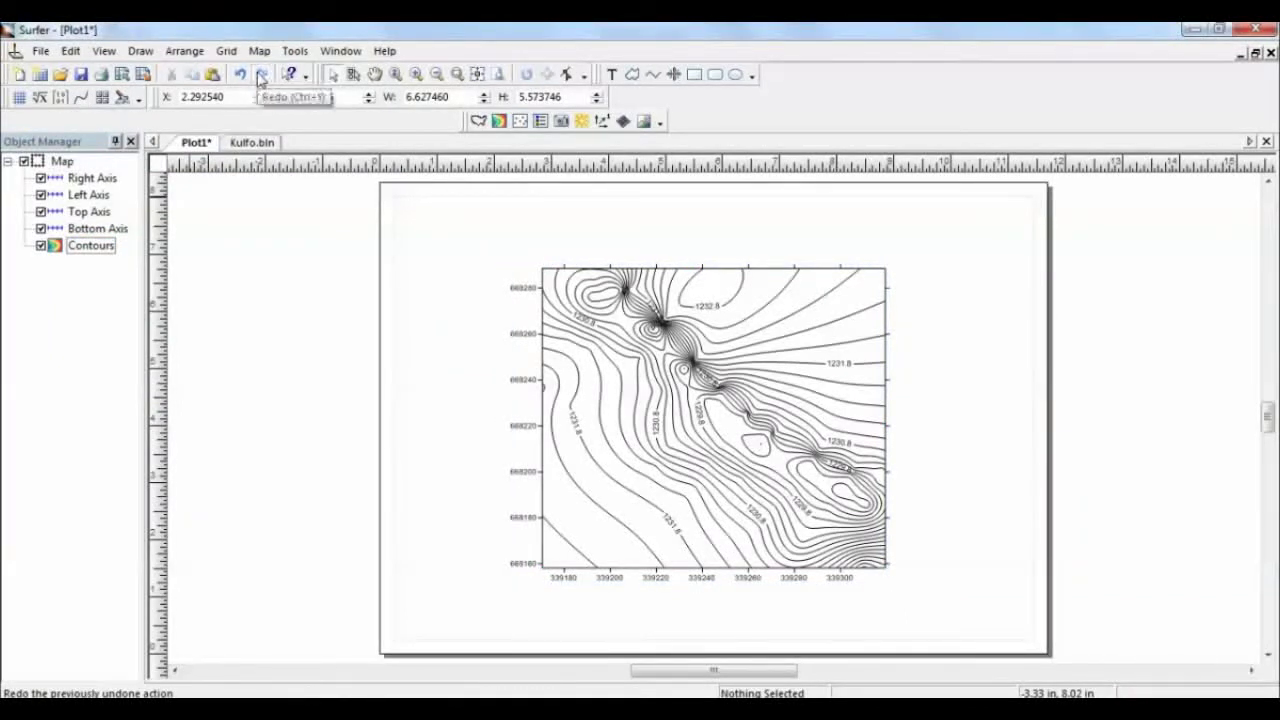
click(261, 77)
Reopen the contour map's properties and apply the current level settings.
double_click(64, 248)
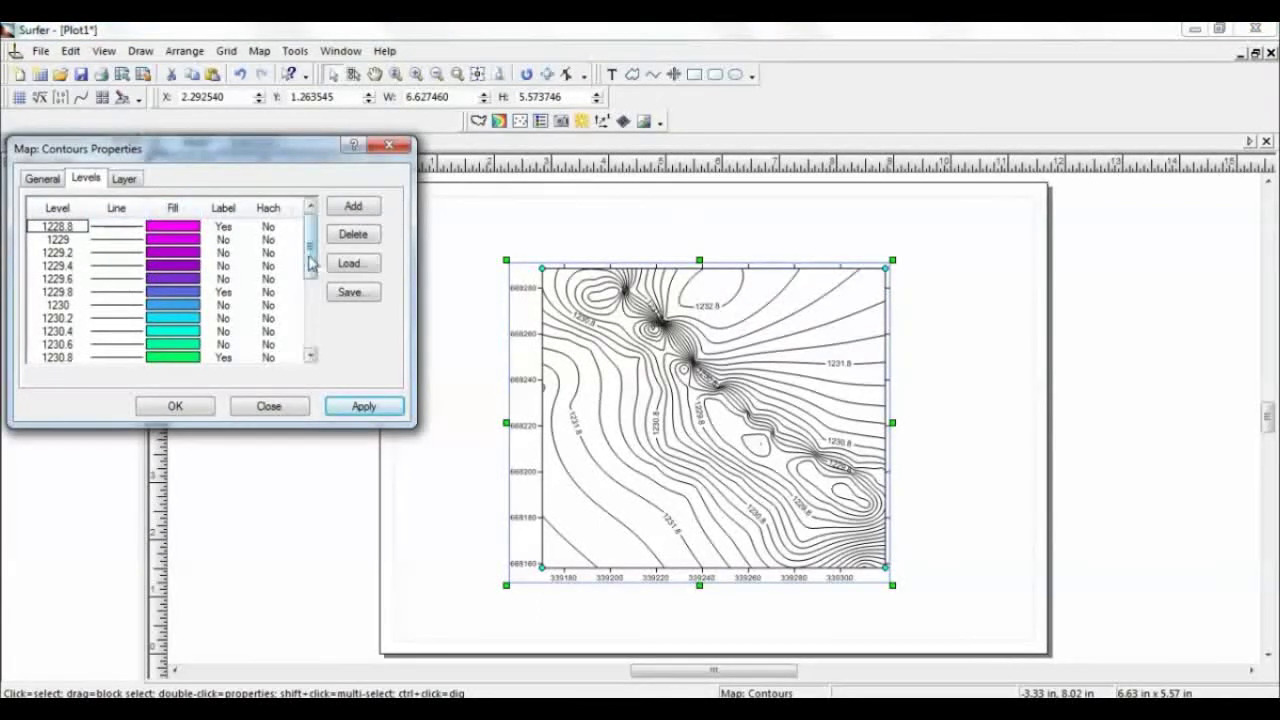
drag(310, 262, 314, 369)
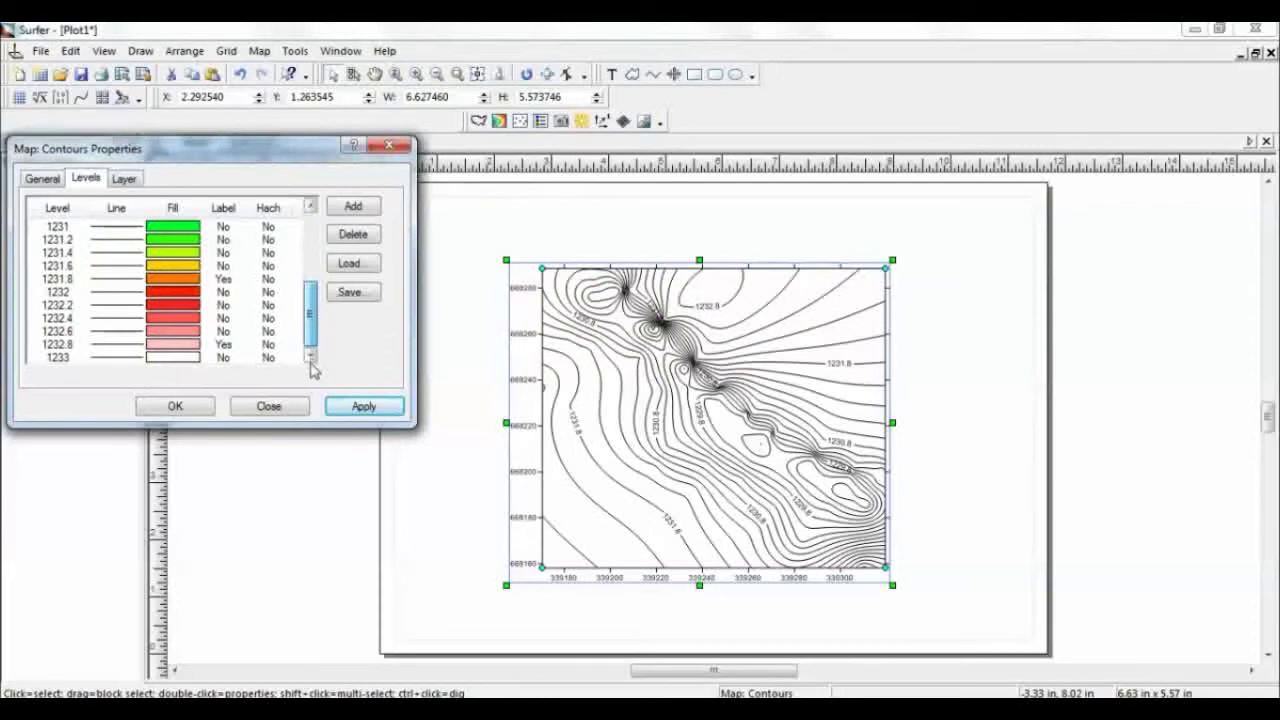
click(349, 412)
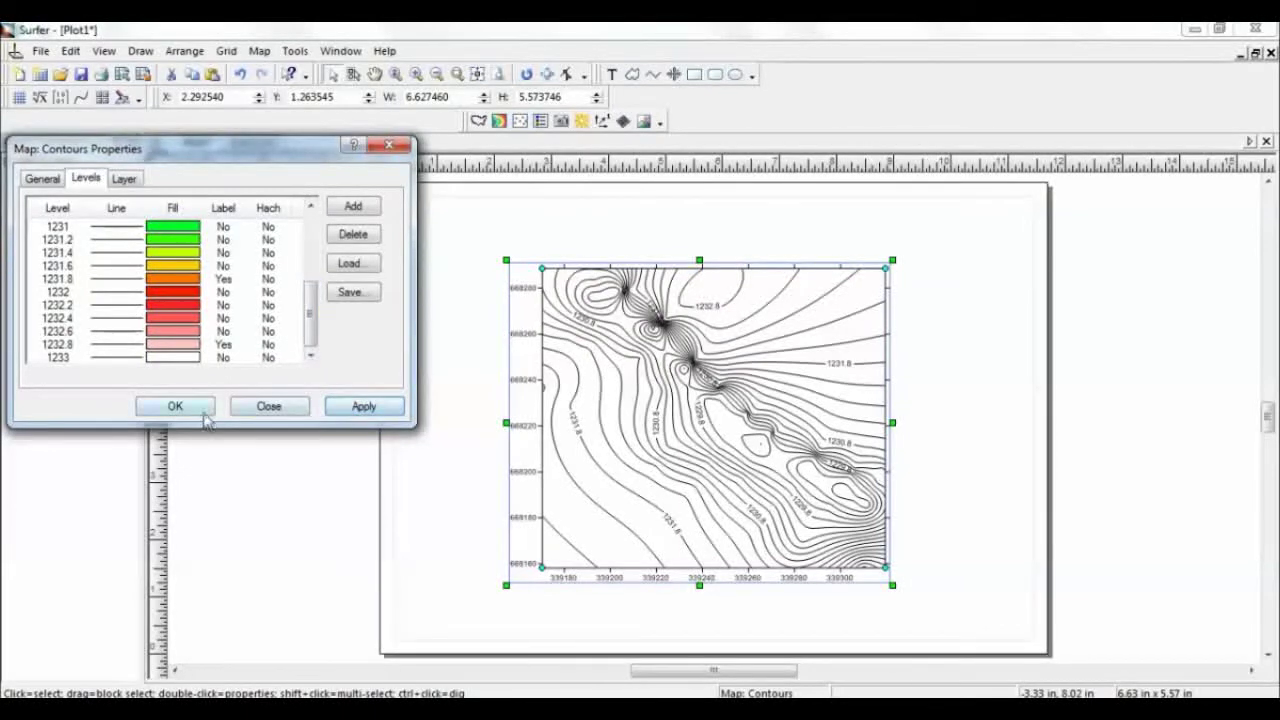
Turn on High contour smoothing, fill contours and a colour scale, then apply and close.
click(128, 179)
click(45, 179)
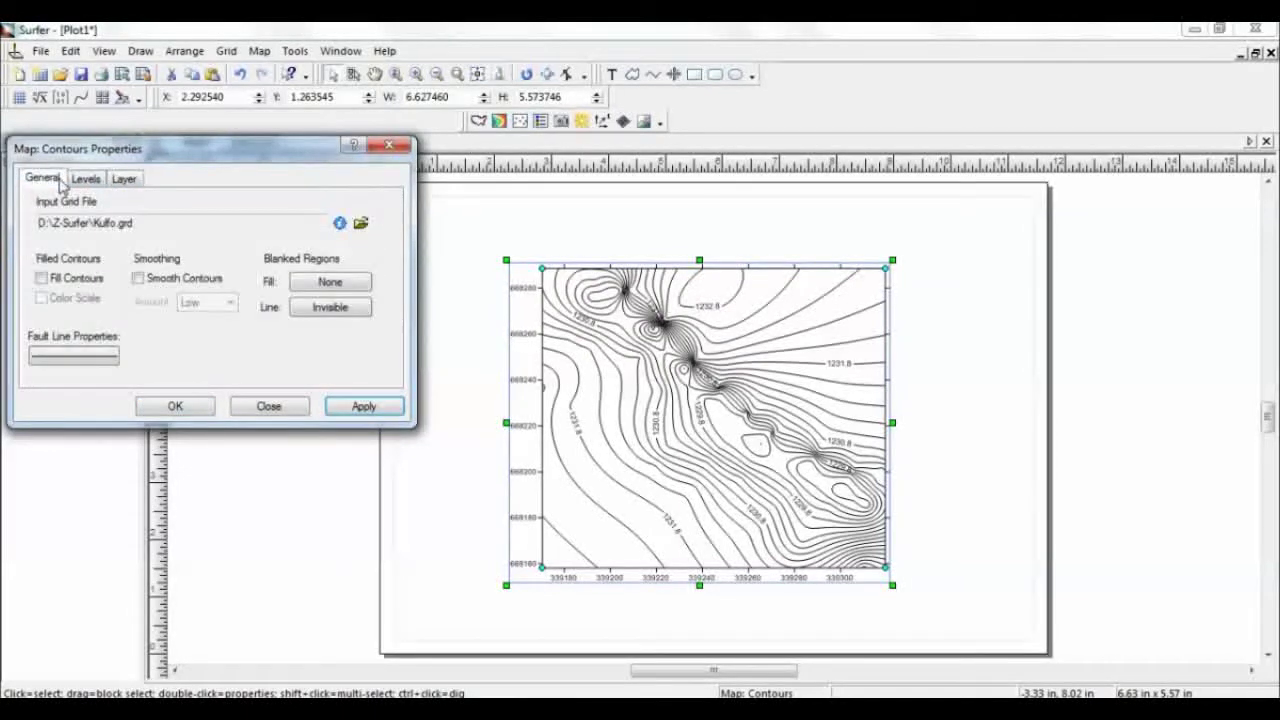
click(160, 279)
click(207, 302)
click(200, 345)
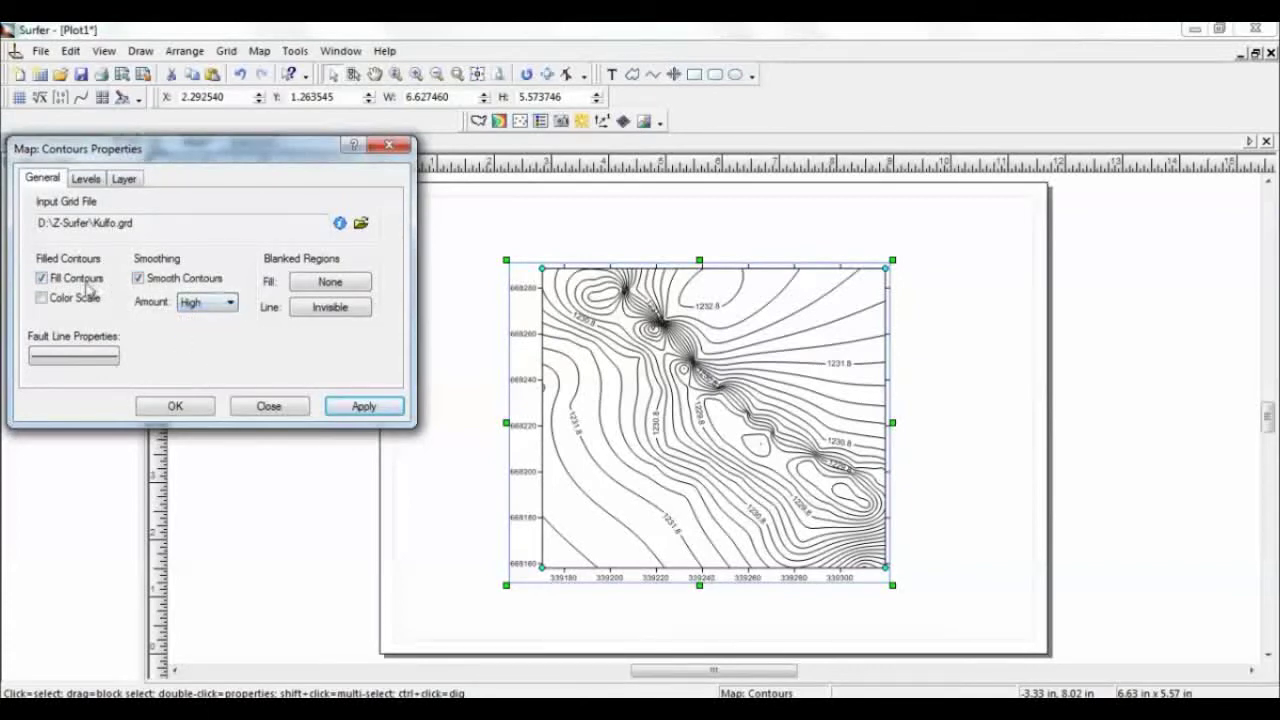
click(350, 407)
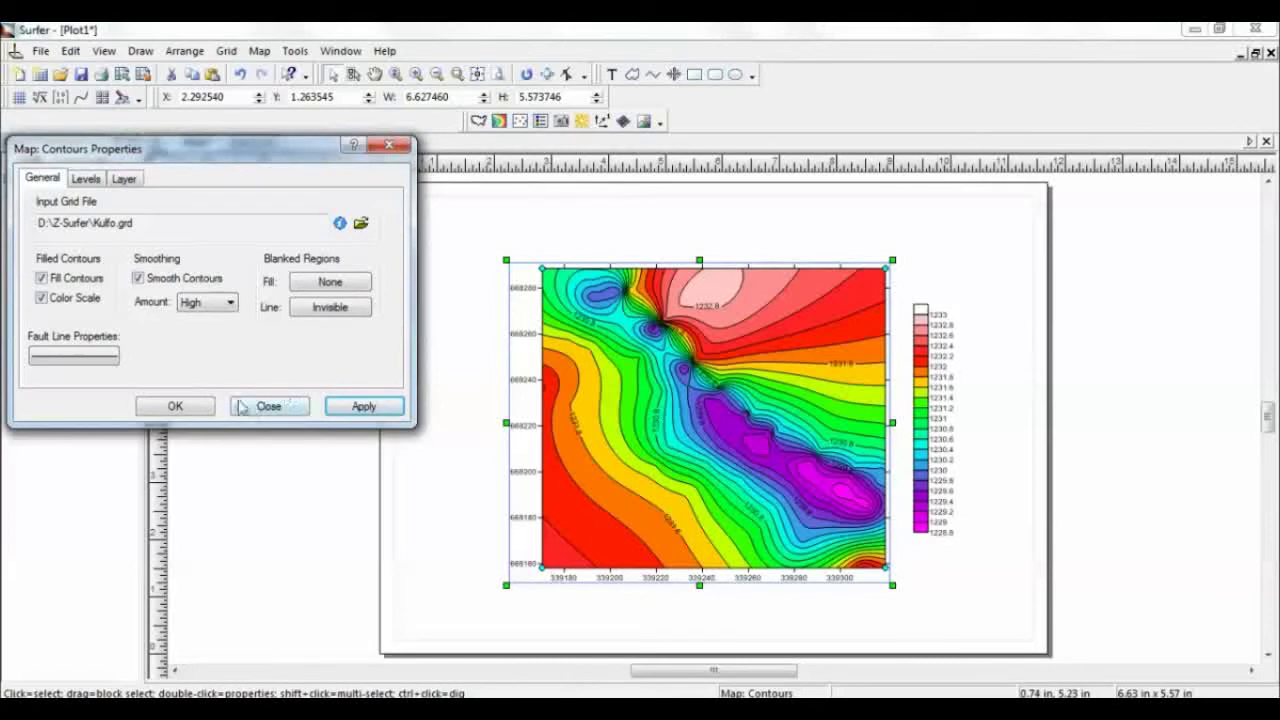
click(170, 407)
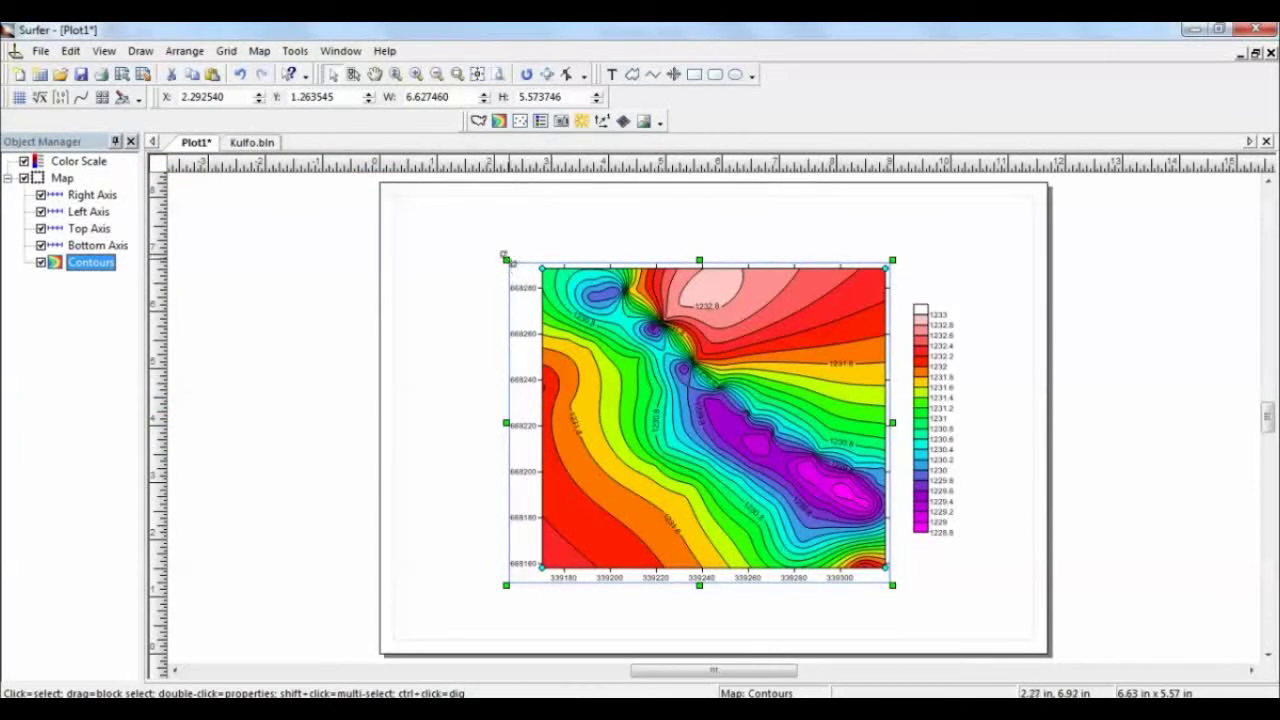
Enlarge the filled contour map on the page by dragging its corner handle.
drag(504, 257, 450, 238)
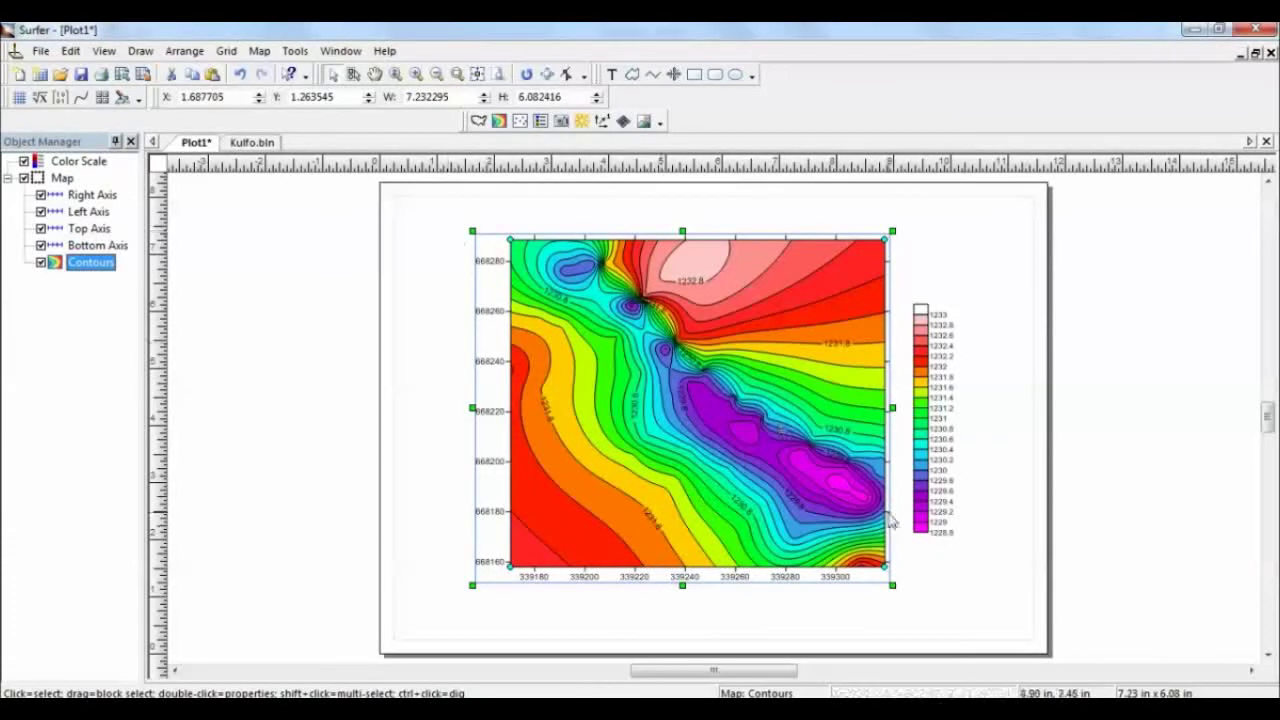
drag(894, 586, 958, 605)
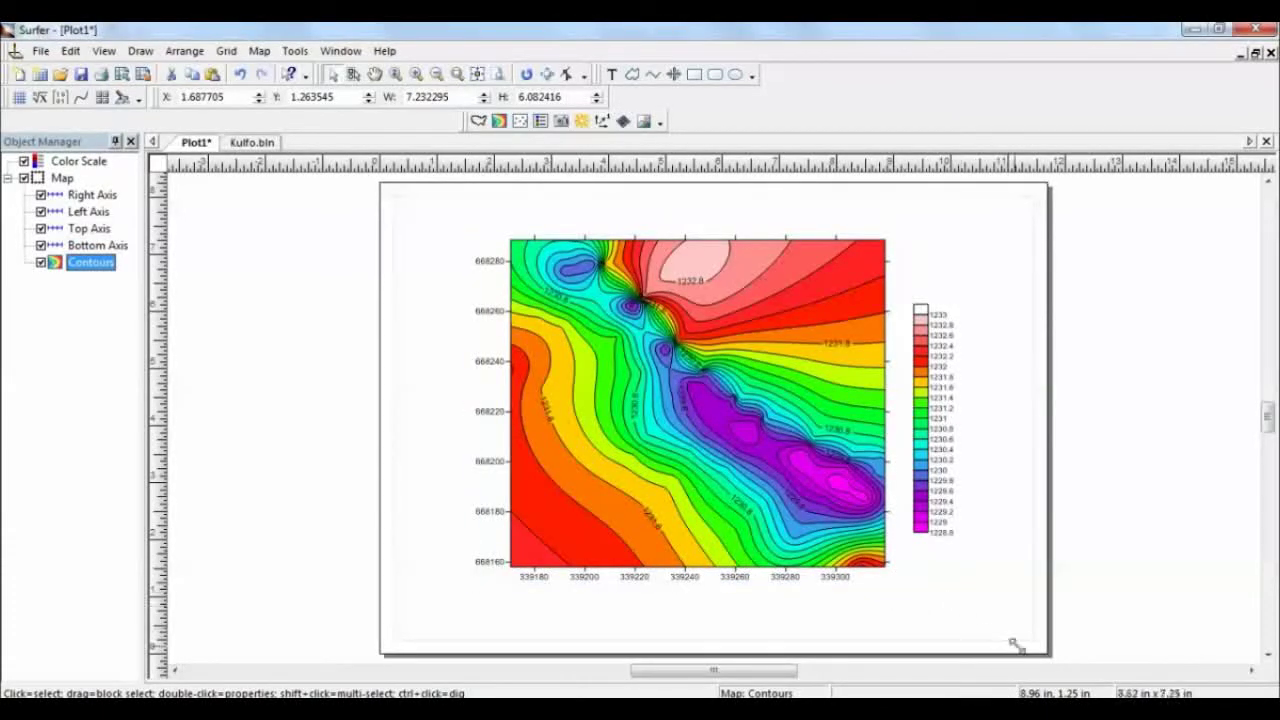
drag(1015, 645, 1020, 636)
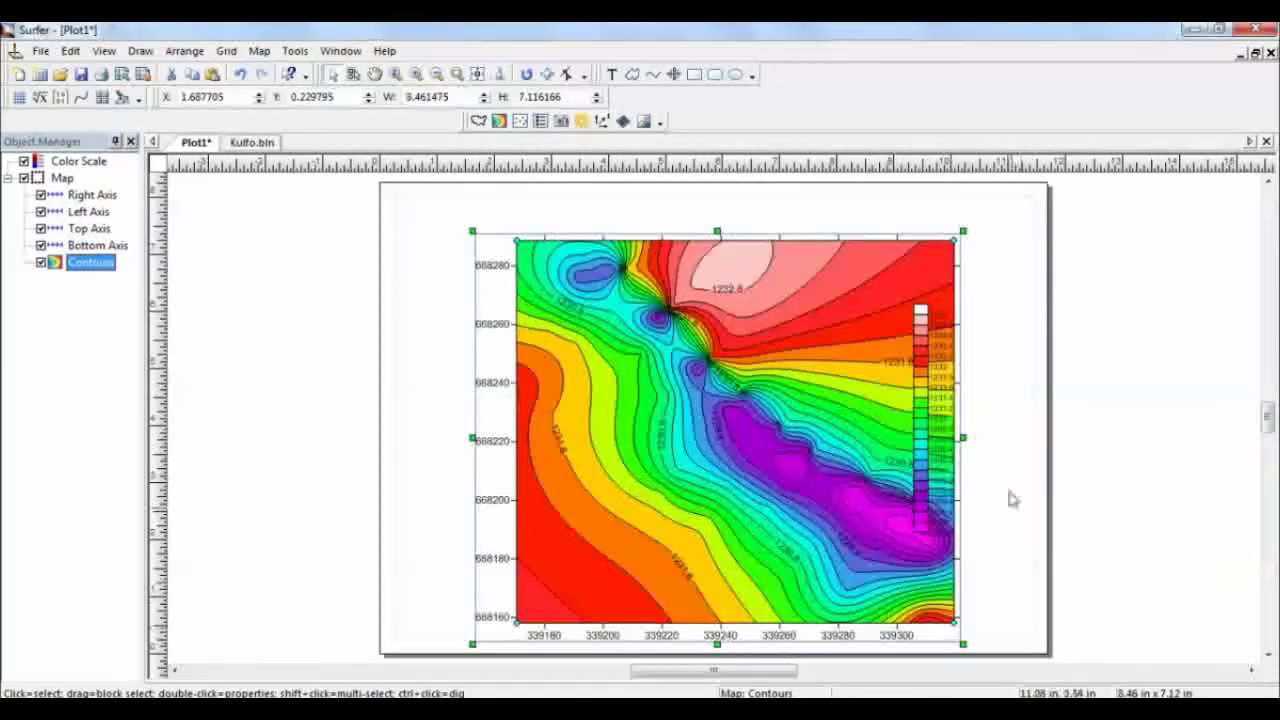
click(966, 442)
Move the colour scale legend beside the map's right edge.
click(958, 438)
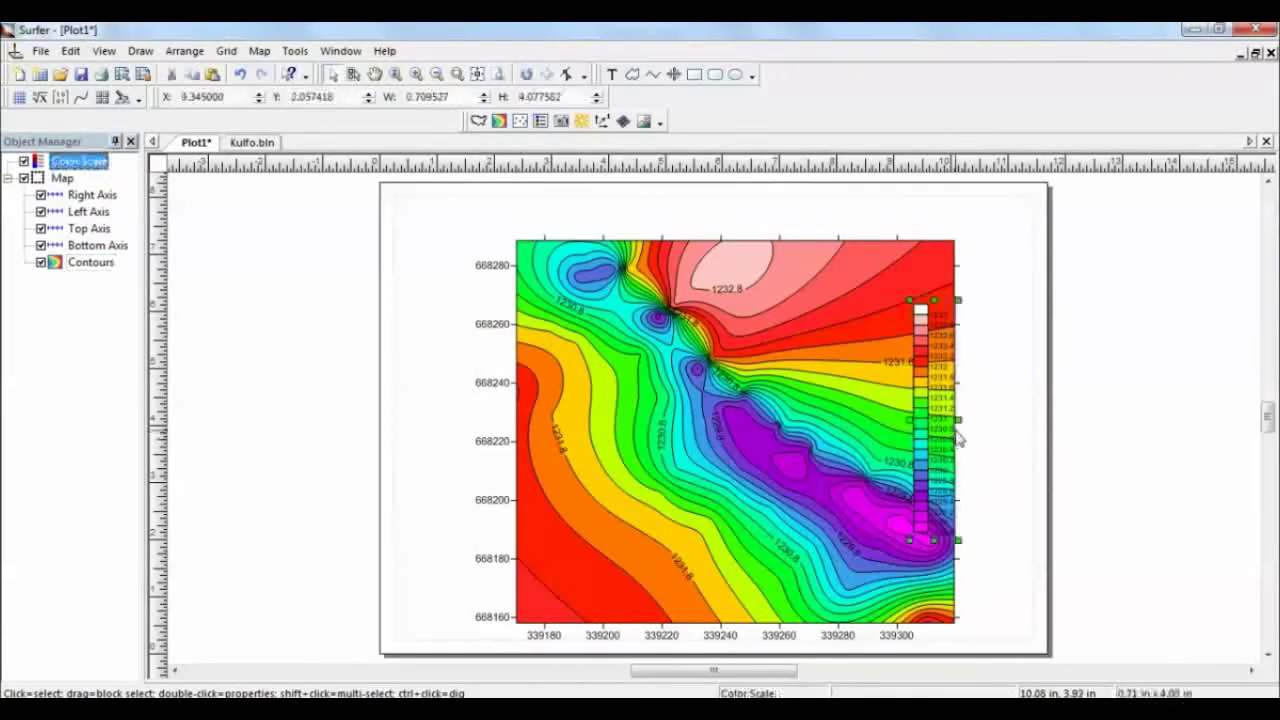
drag(923, 322, 993, 327)
click(982, 252)
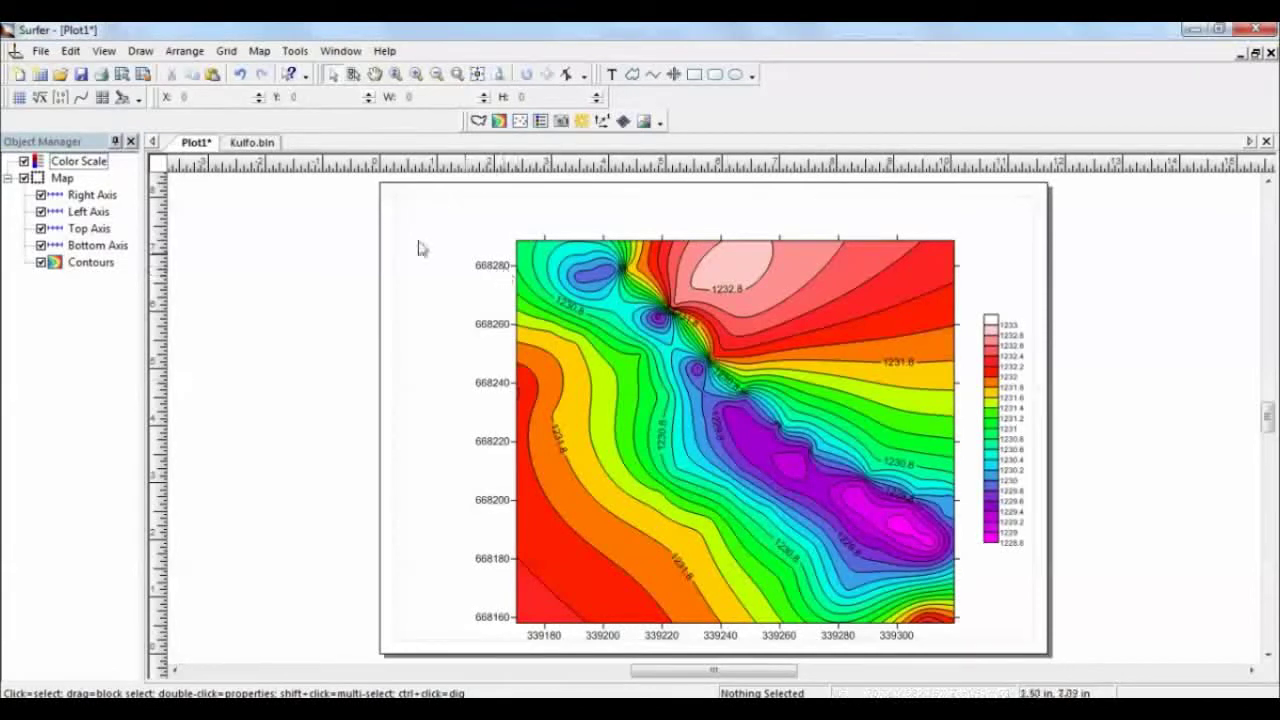
Hide the contour map and colour scale, view the Kulfo.bln worksheet, and return to Plot1.
click(24, 178)
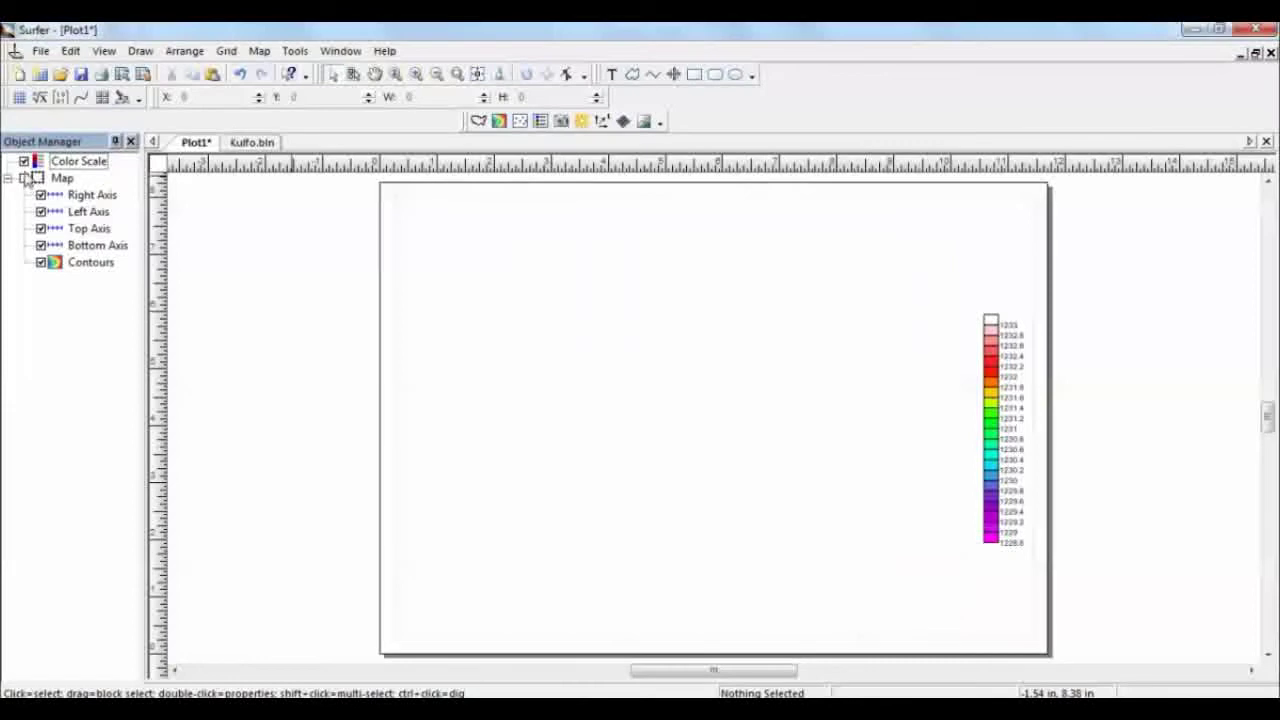
click(24, 161)
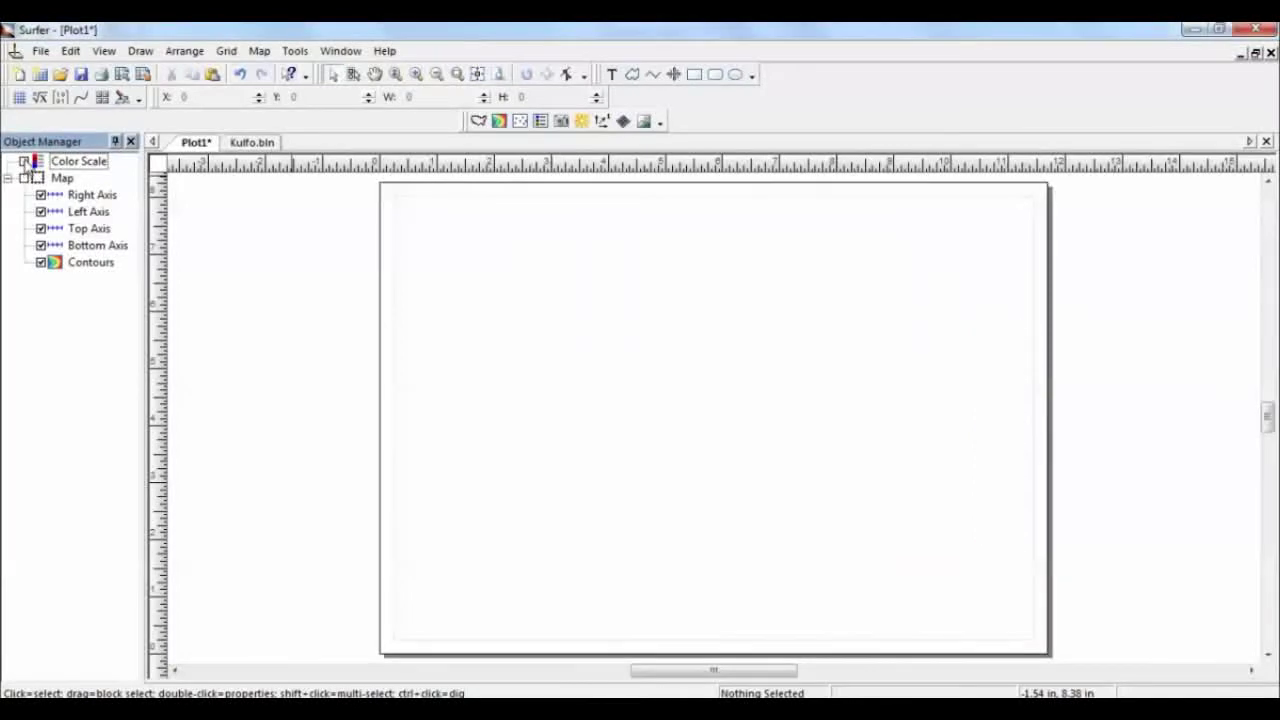
click(251, 142)
click(195, 142)
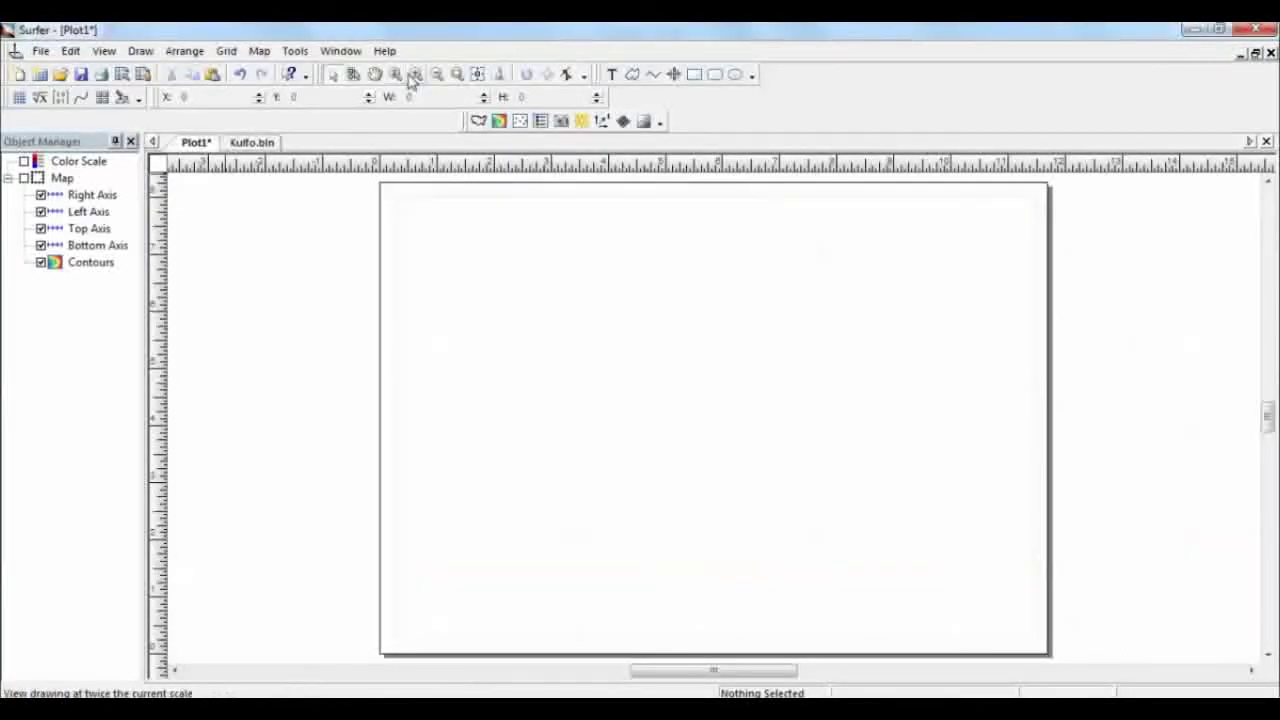
click(259, 50)
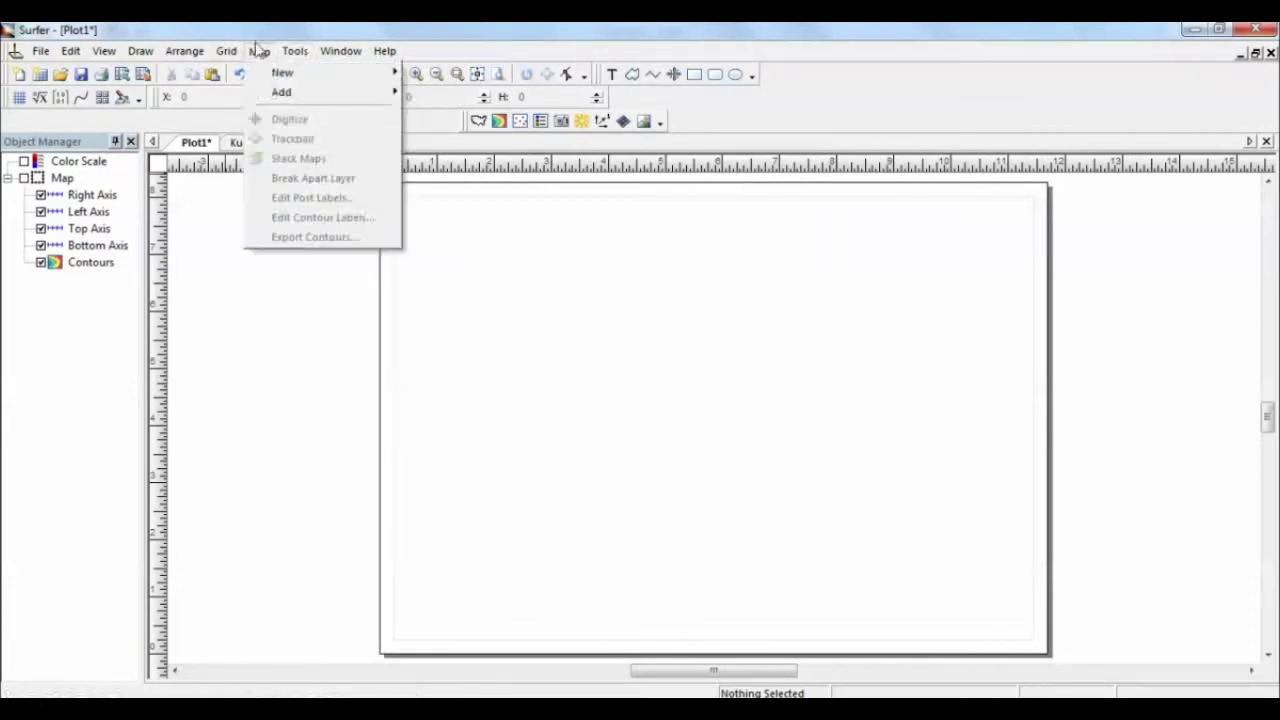
Add a 3D wireframe map of Kulfo.grd, then hide it in the Object Manager.
mouse_move(314, 80)
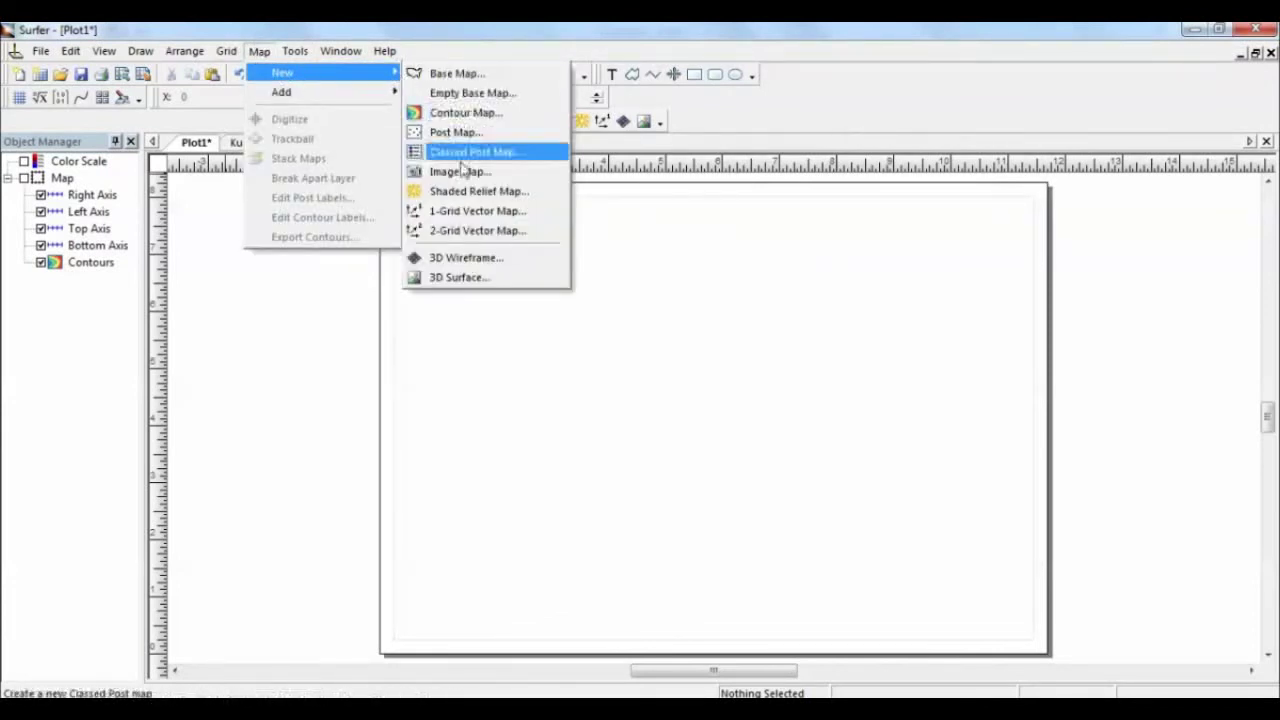
click(473, 259)
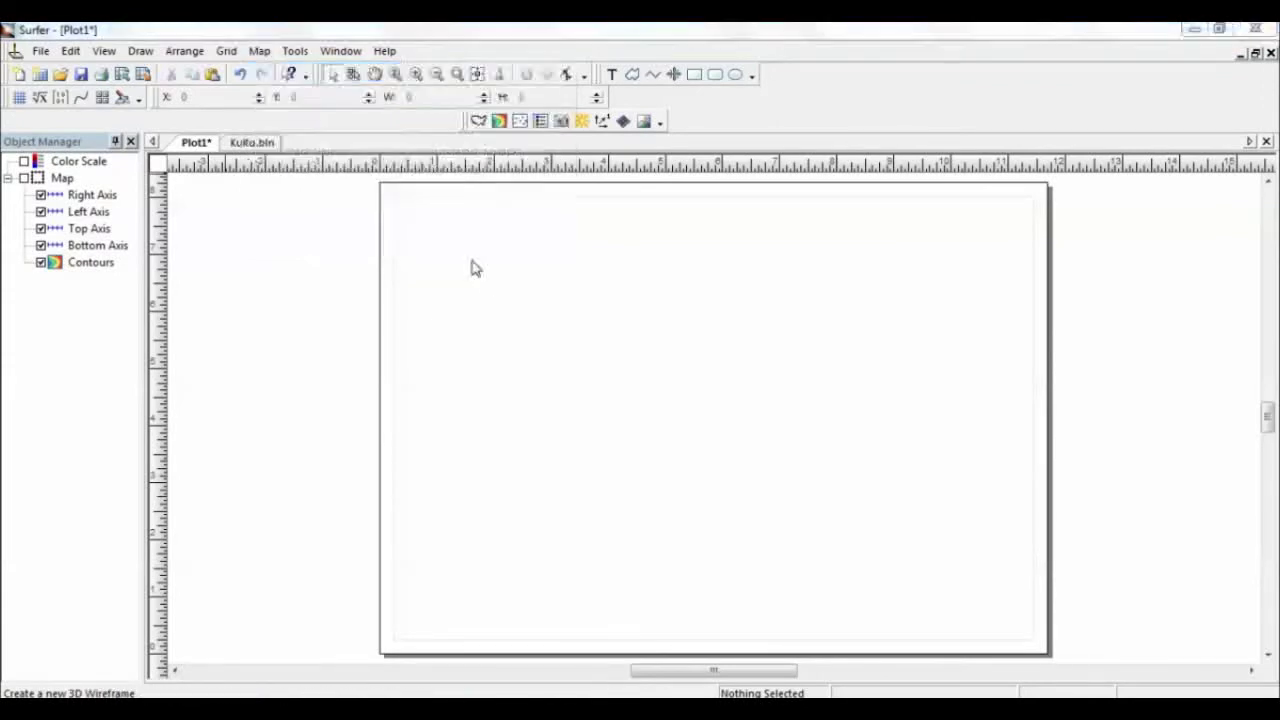
click(303, 190)
double_click(303, 190)
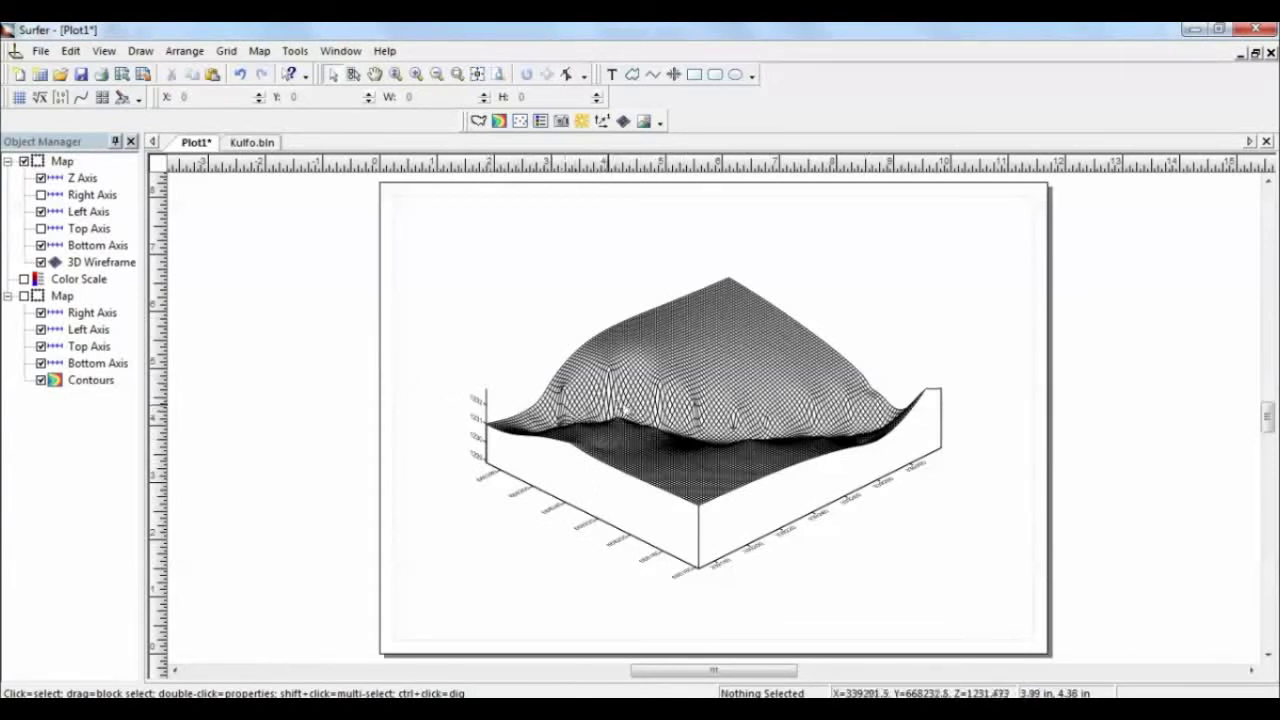
click(24, 161)
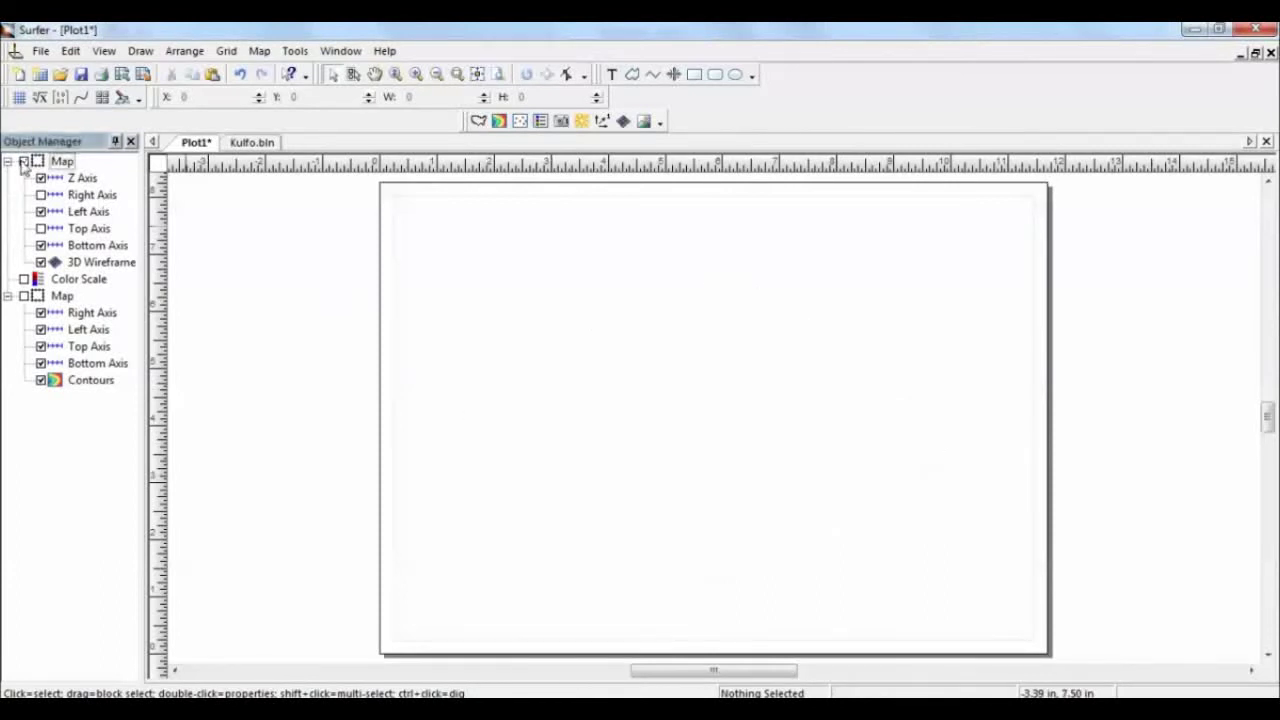
click(261, 51)
Create a 3D surface map from the Kulfo.grd grid file.
mouse_move(337, 80)
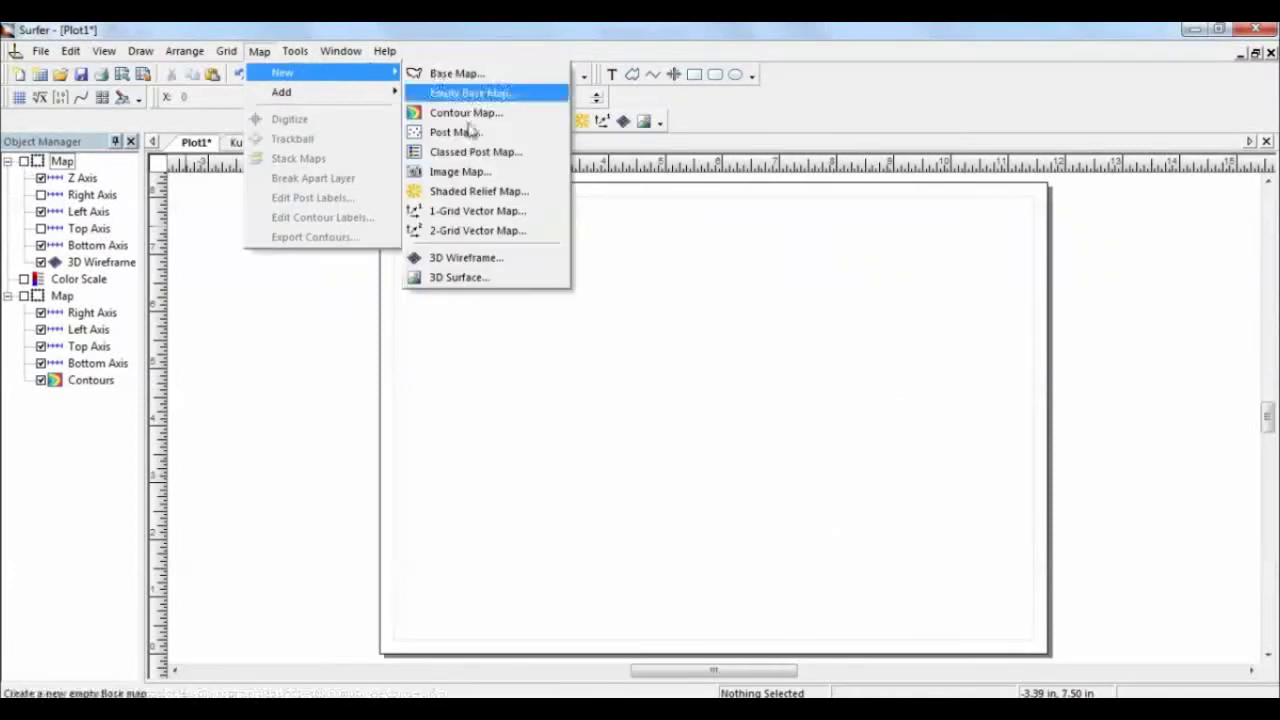
click(459, 279)
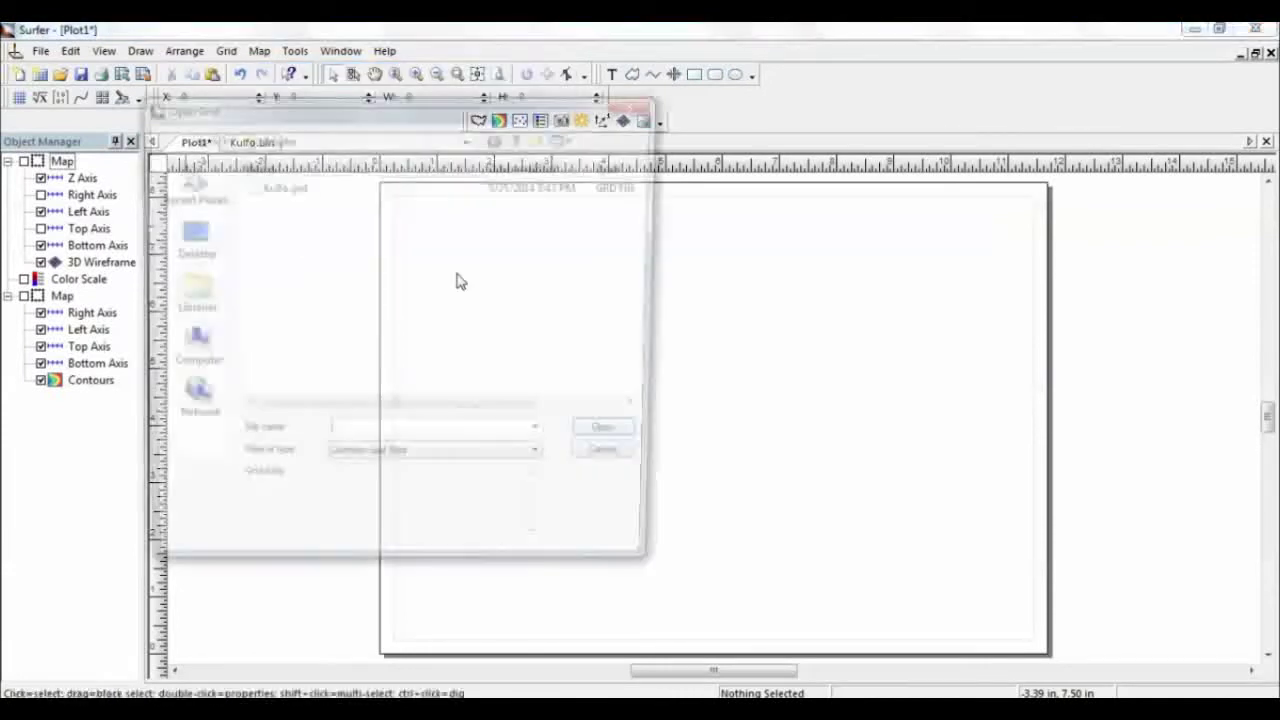
click(300, 188)
double_click(300, 188)
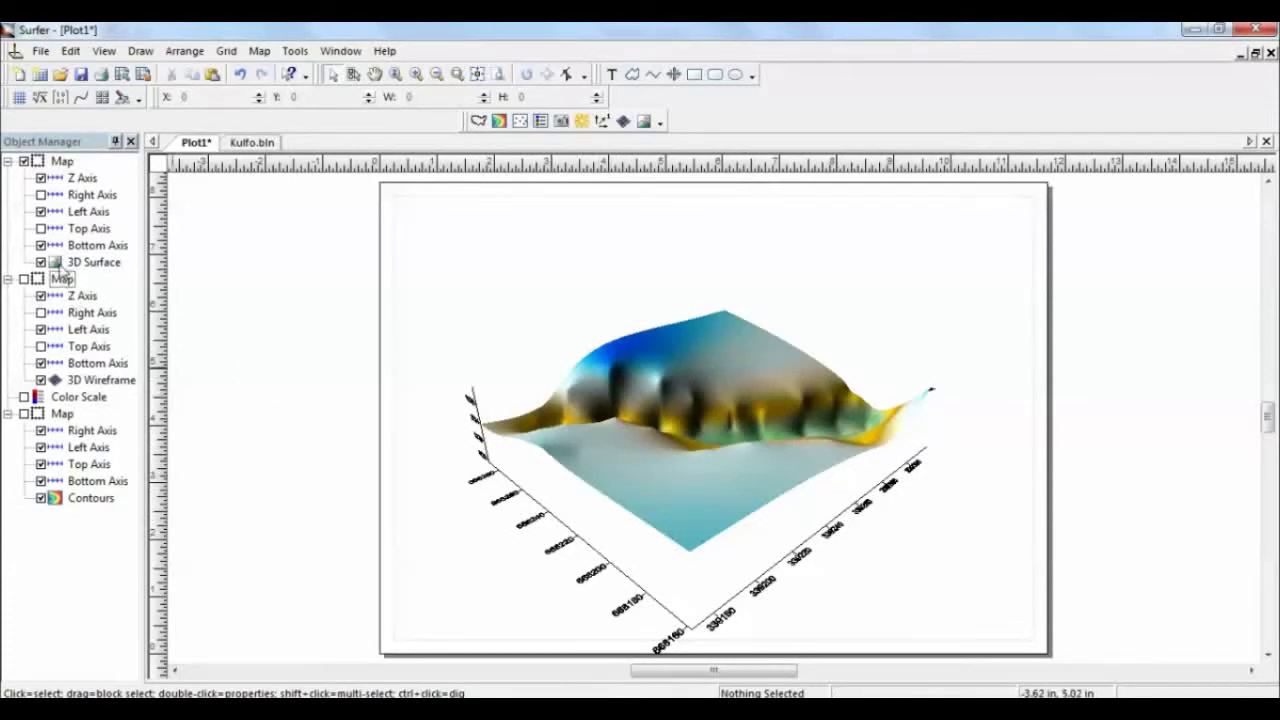
Give the 3D surface a base and the RainbowReverse colour scheme, then apply and close.
double_click(82, 262)
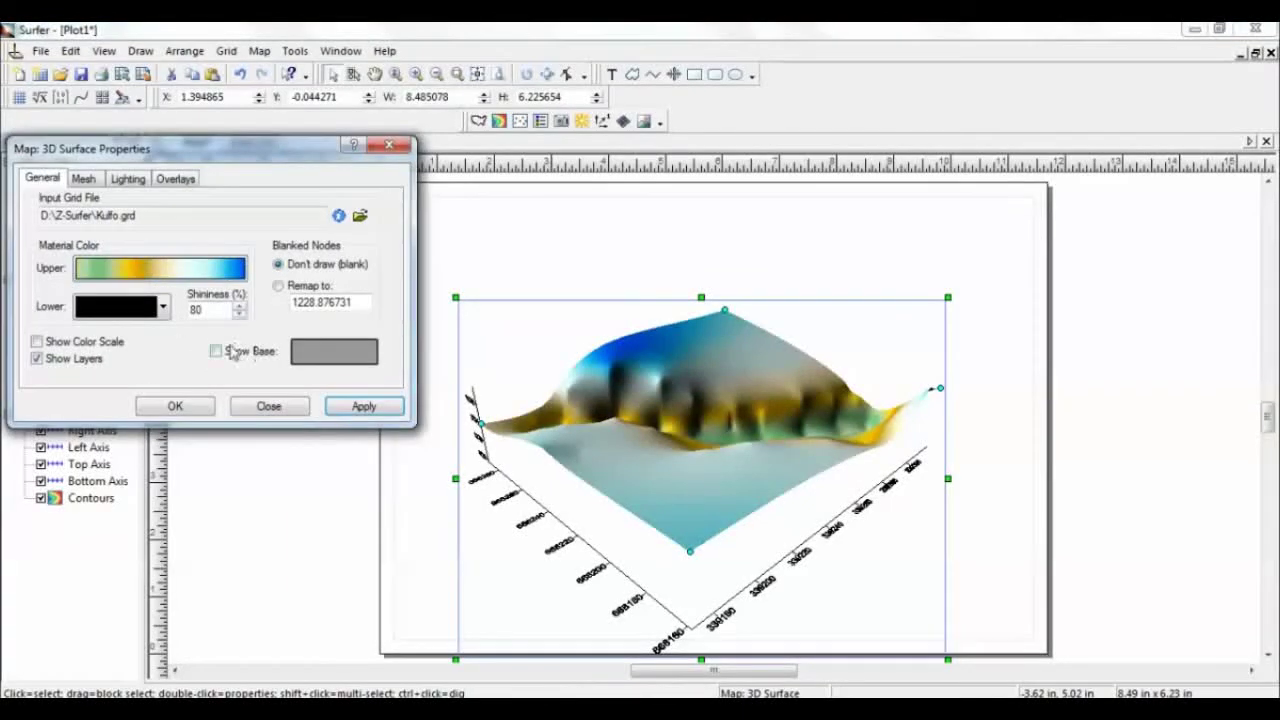
click(340, 408)
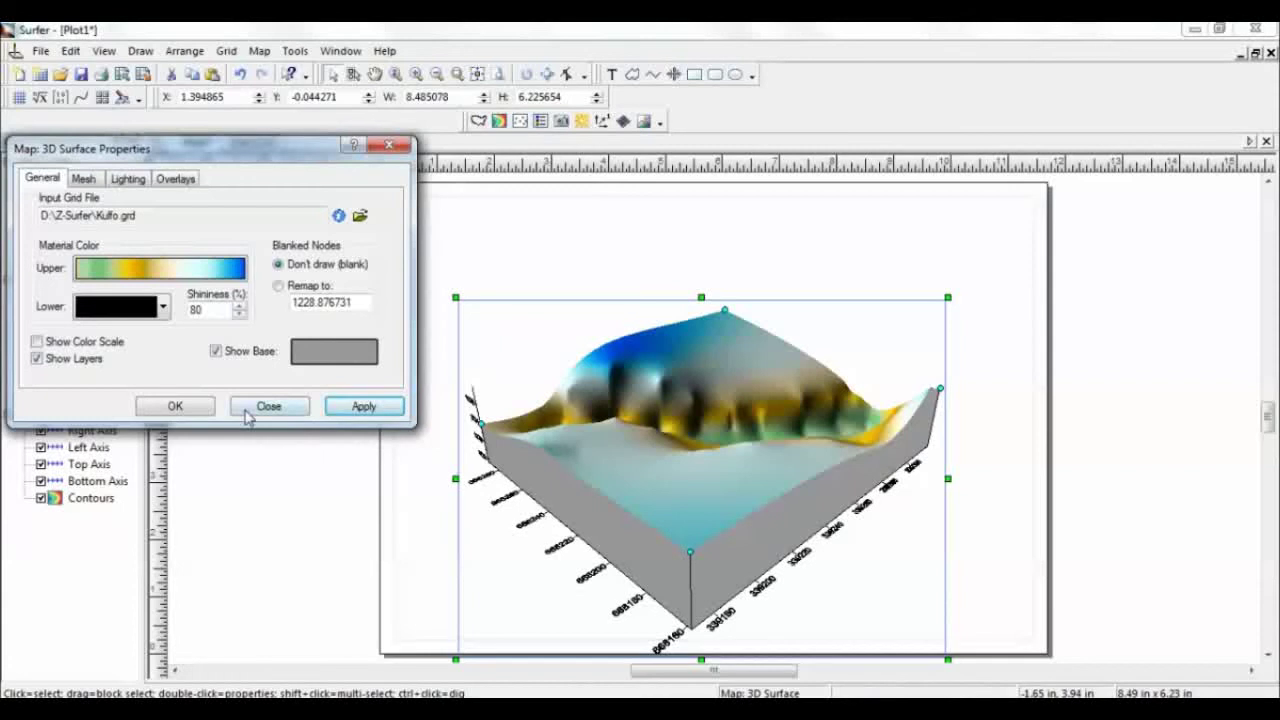
click(160, 268)
click(150, 214)
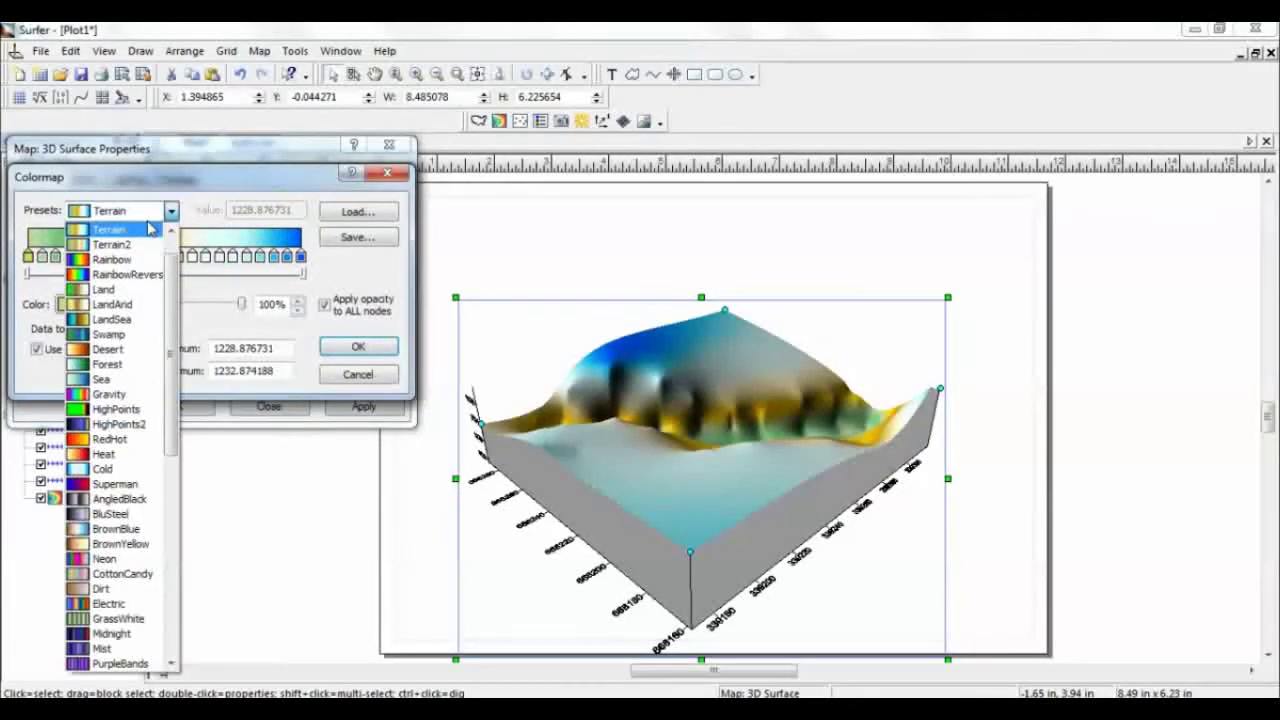
click(140, 274)
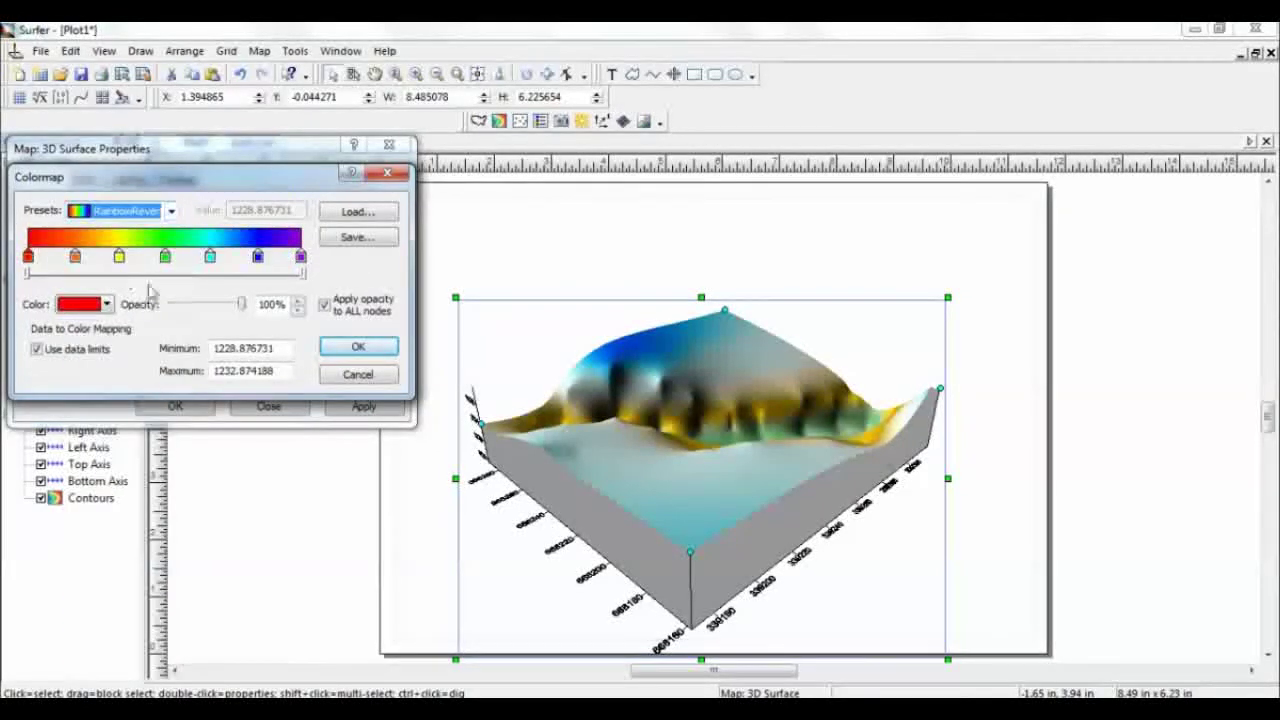
click(360, 347)
click(358, 407)
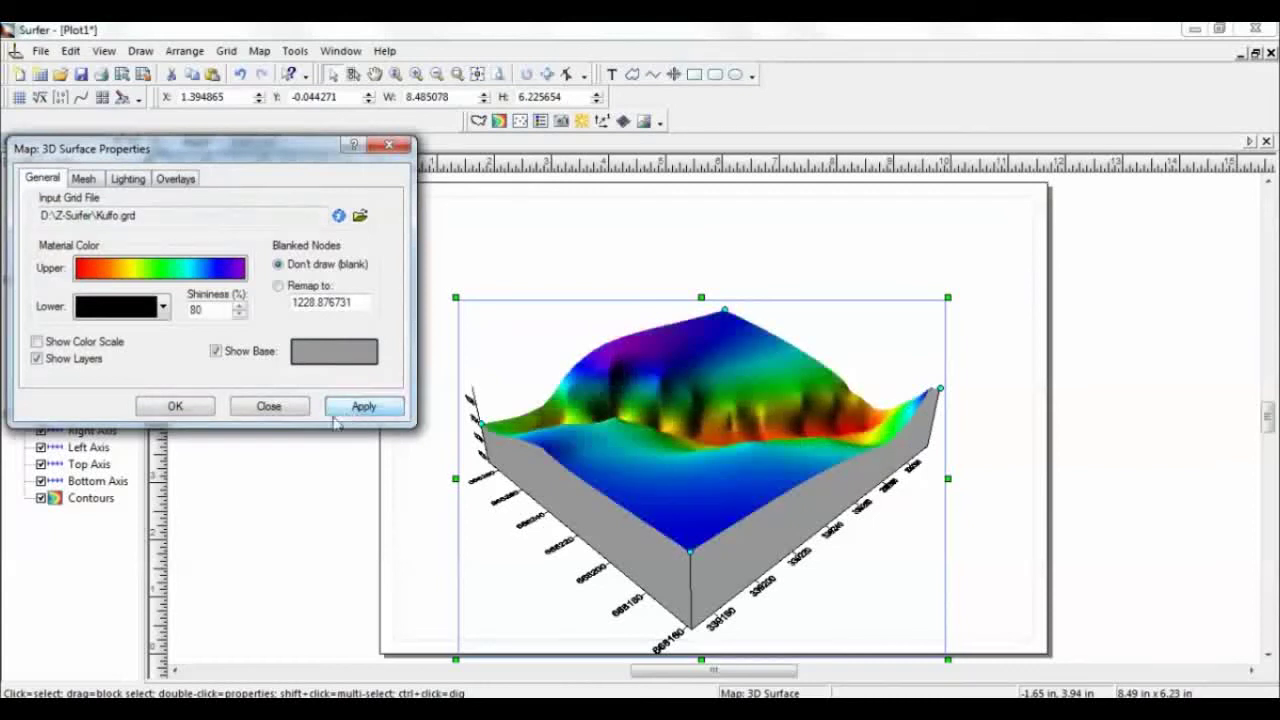
click(200, 408)
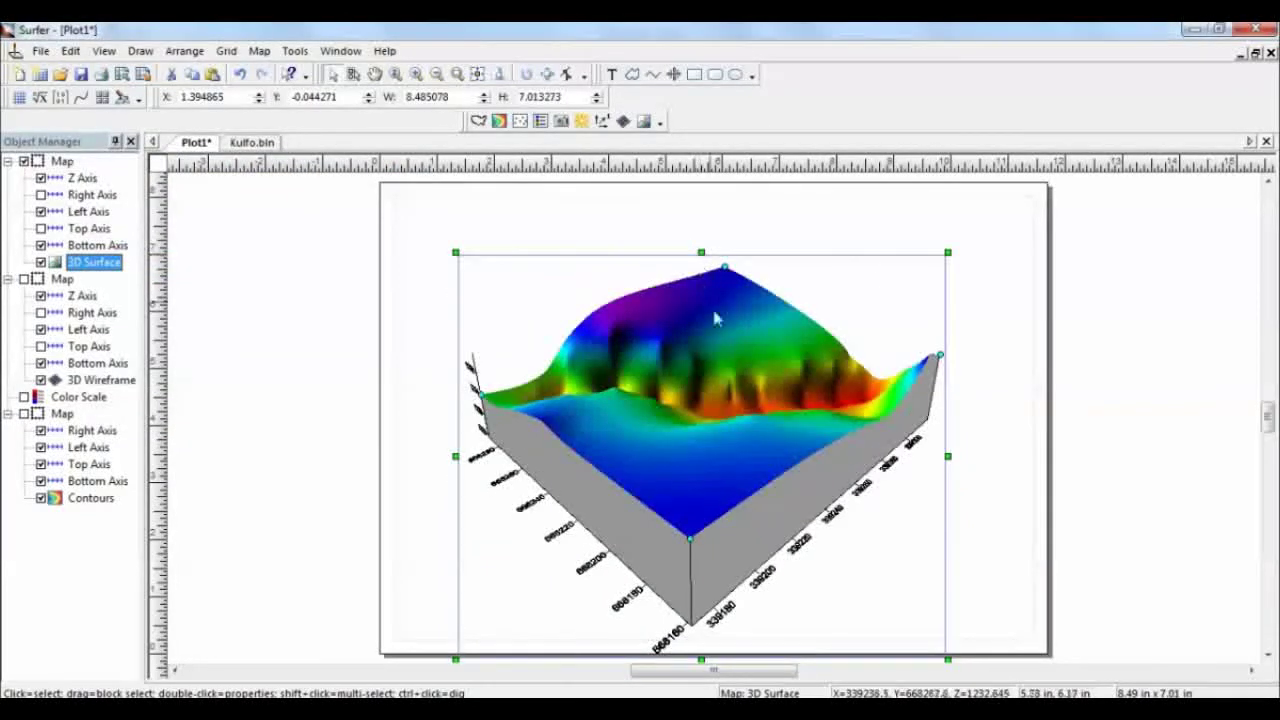
Select and then deselect the 3D surface map on the page to check it.
click(1131, 406)
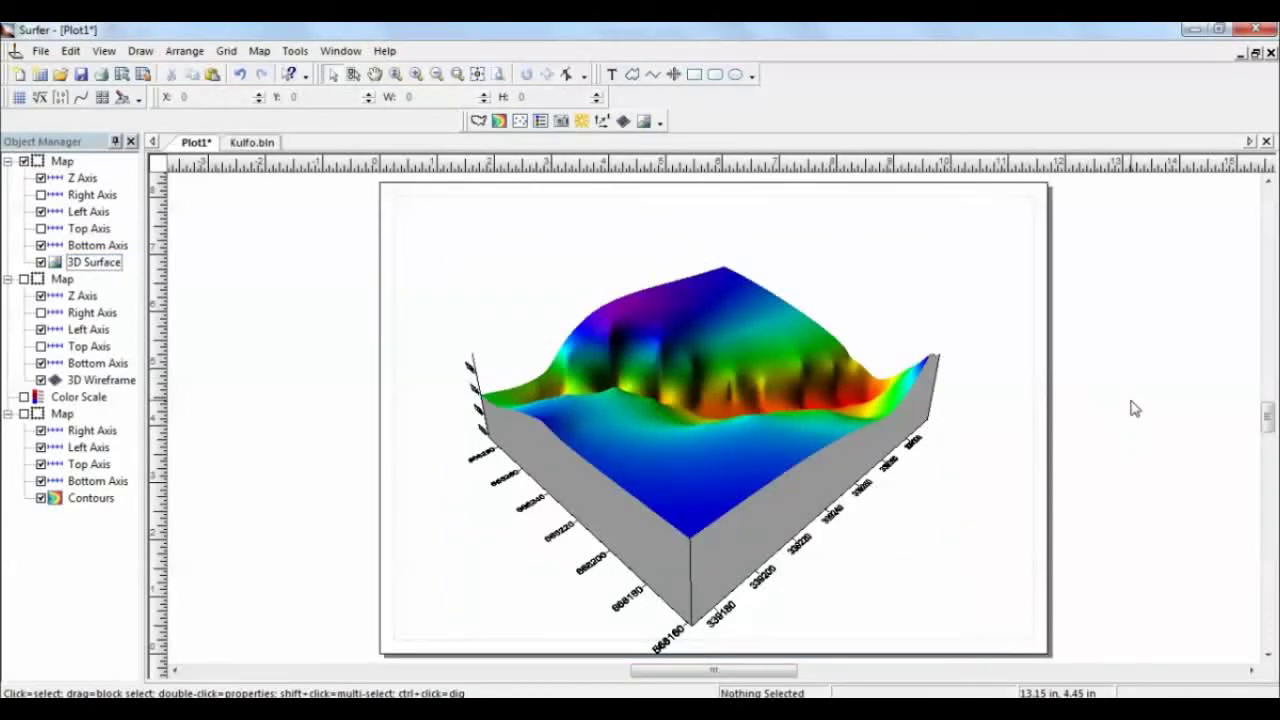
click(829, 371)
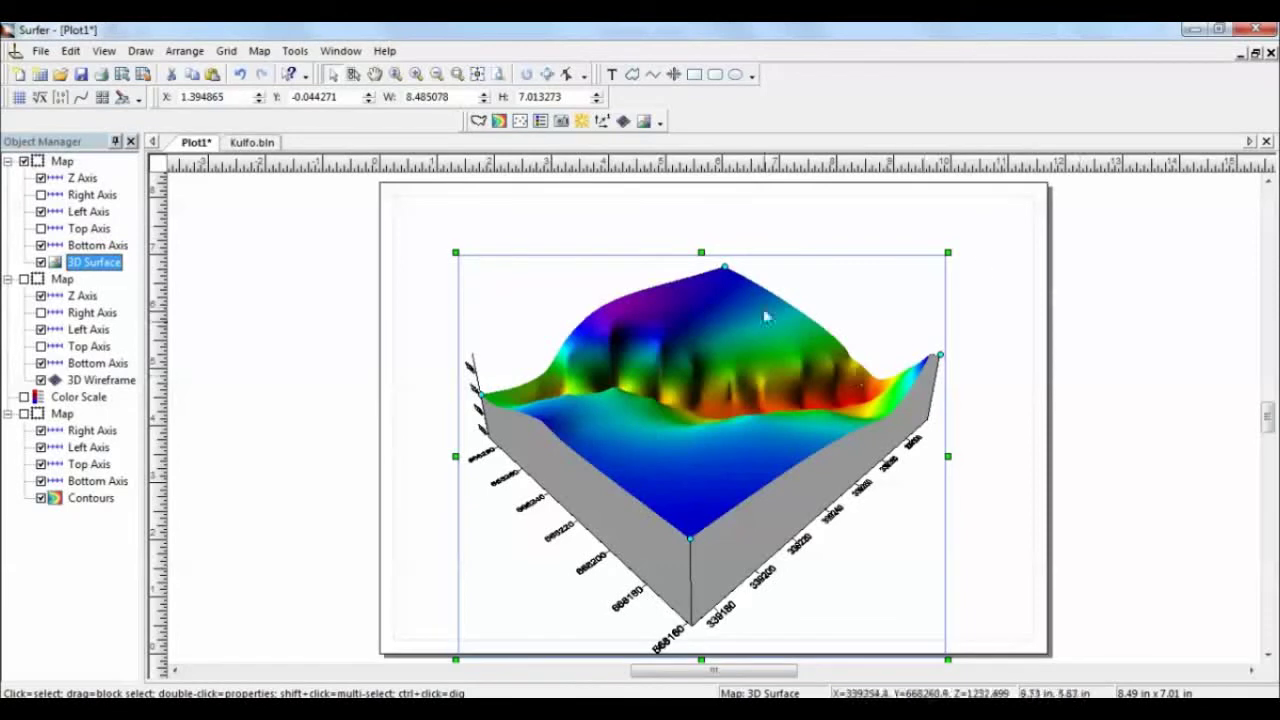
click(1127, 365)
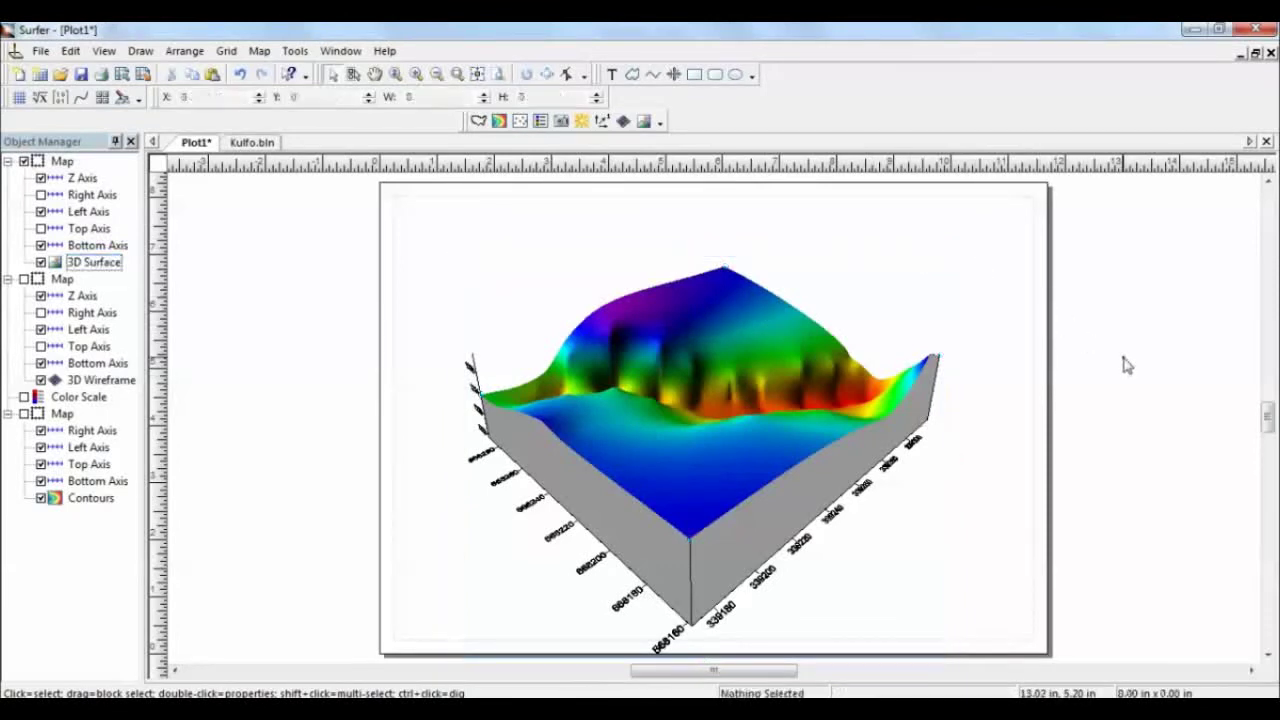
click(228, 51)
Add a 1-grid vector map of Kulfo.grd, then hide it in the Object Manager.
mouse_move(245, 57)
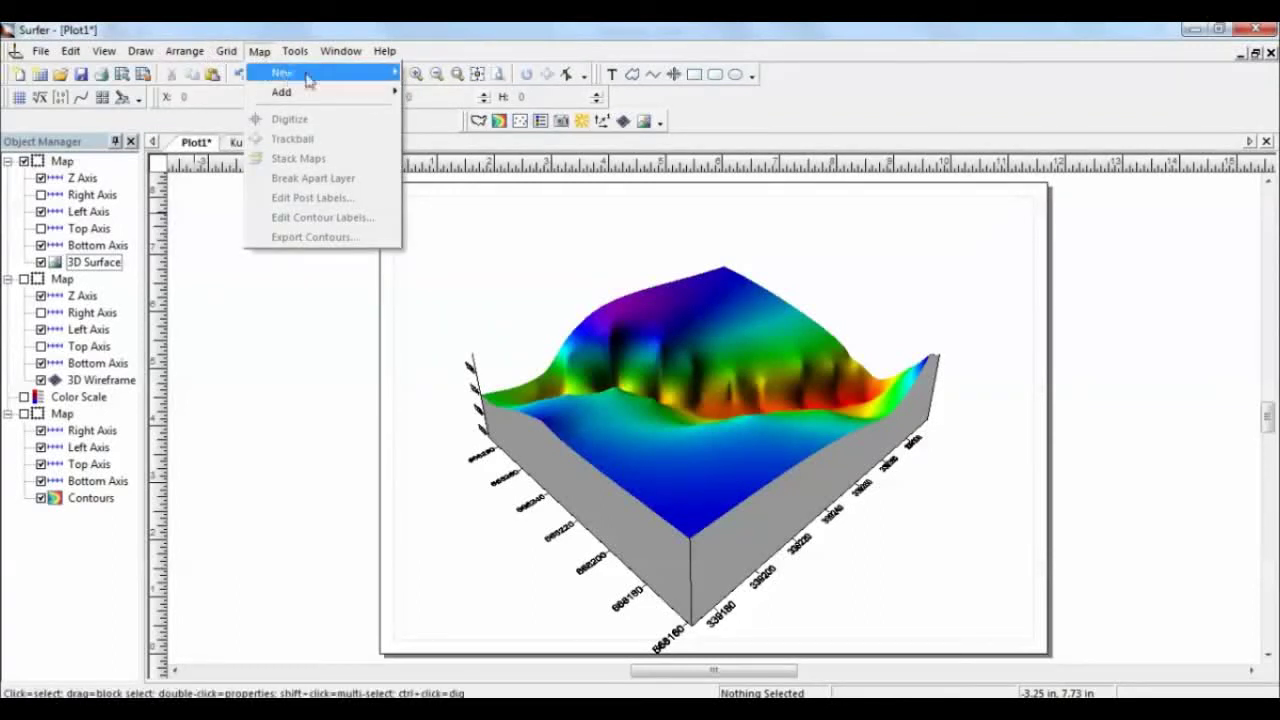
mouse_move(308, 78)
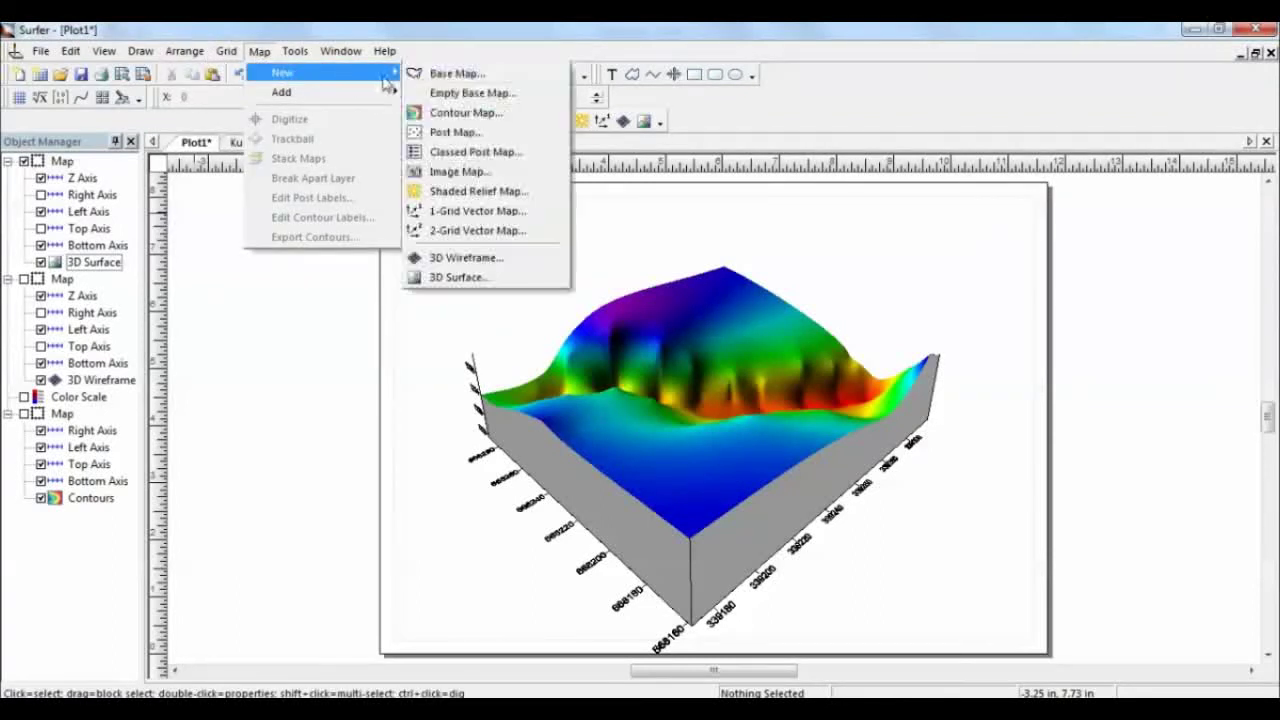
click(500, 214)
double_click(346, 189)
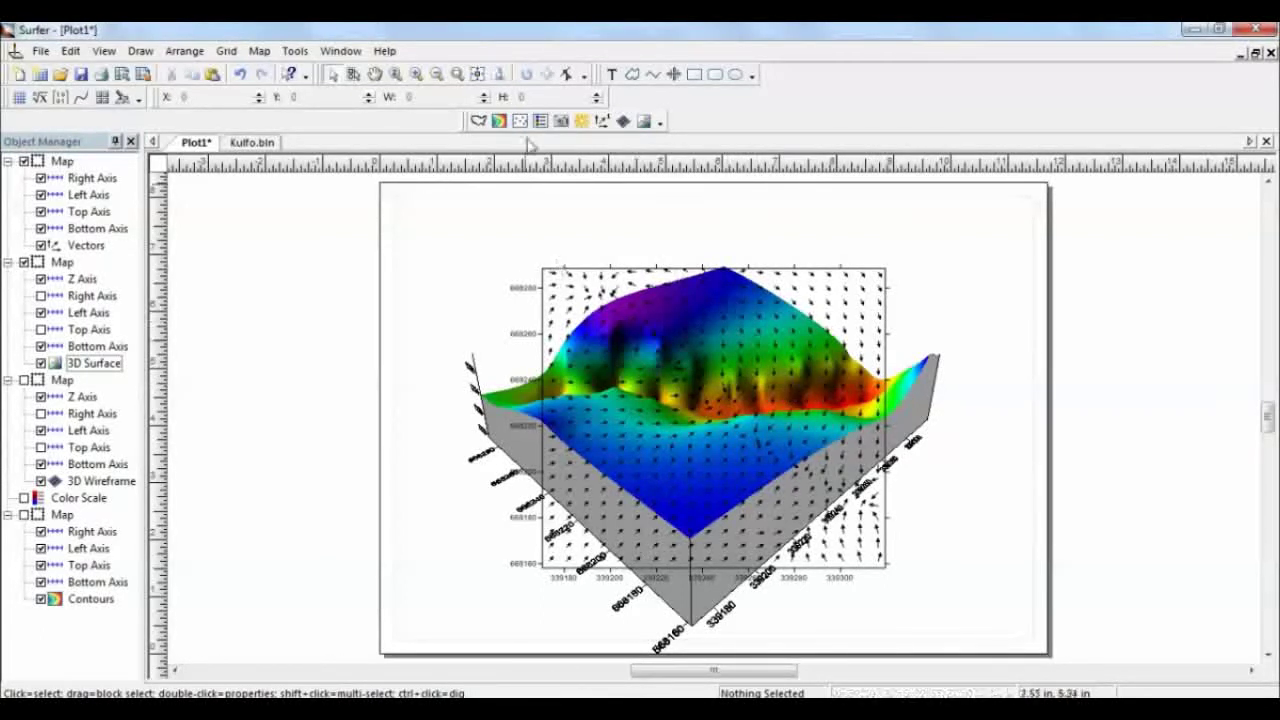
click(24, 162)
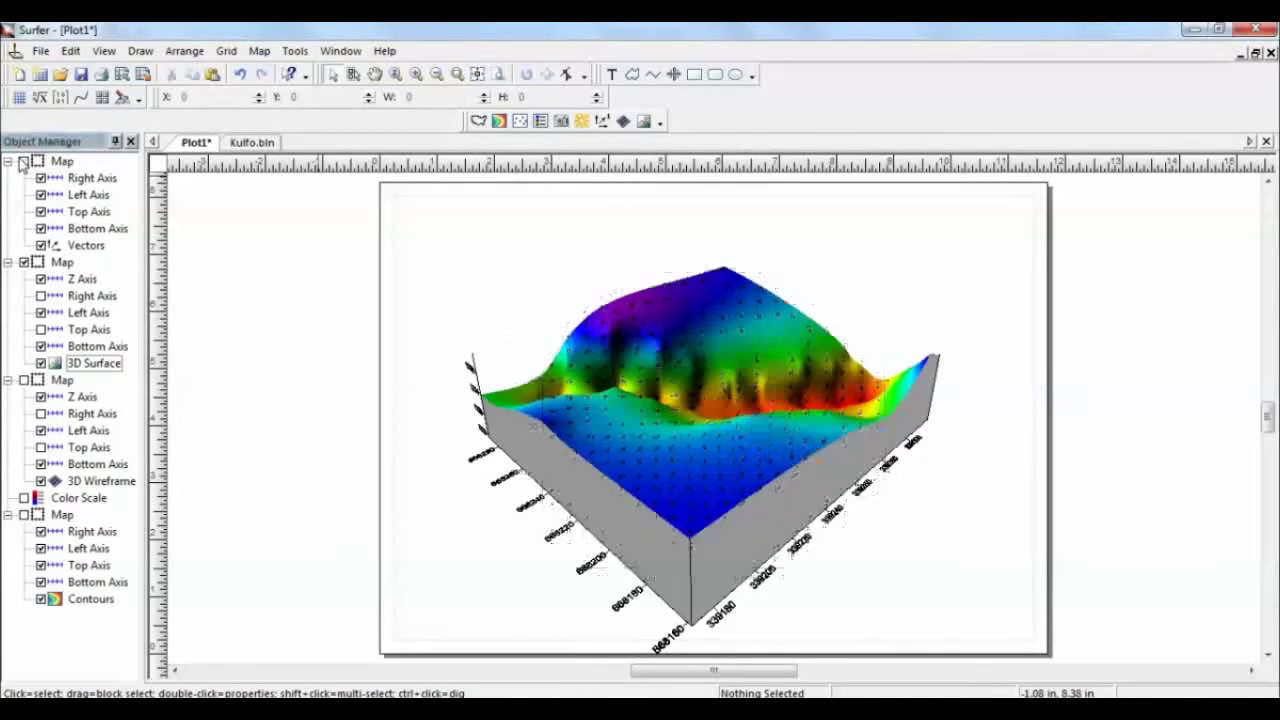
Add a post map from Kulfo.bln, then delete that post map.
click(516, 127)
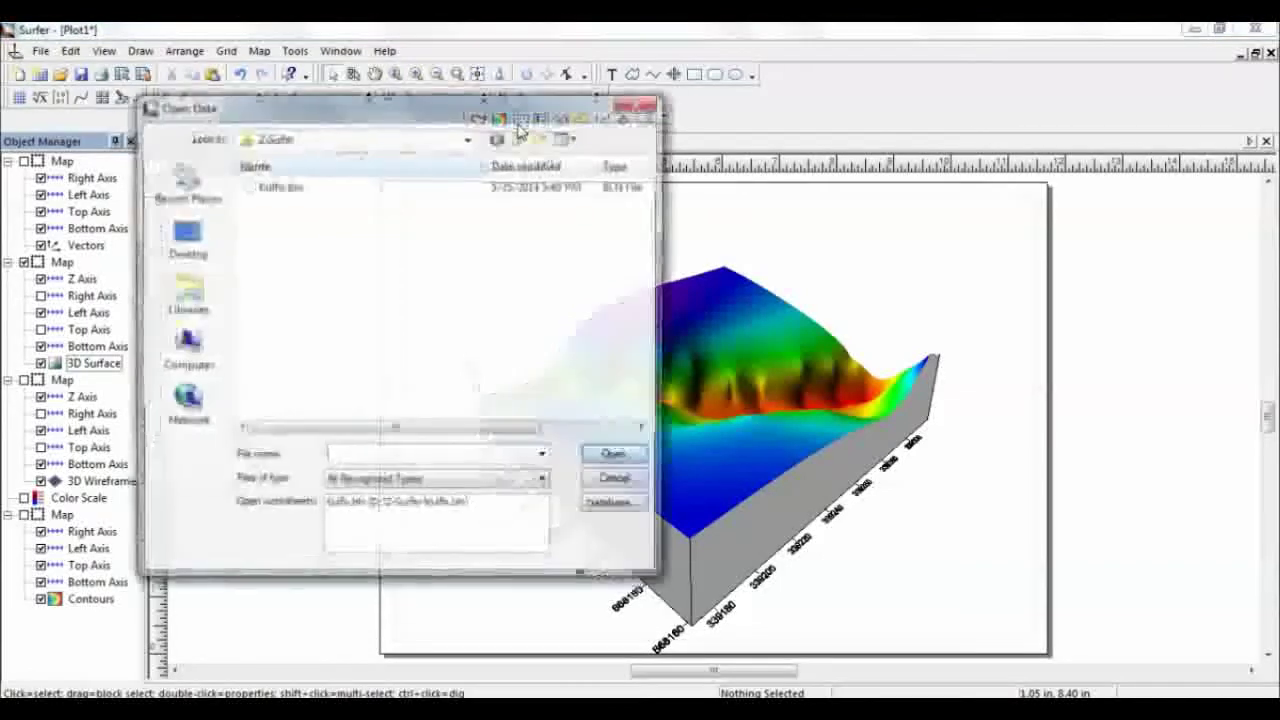
double_click(387, 190)
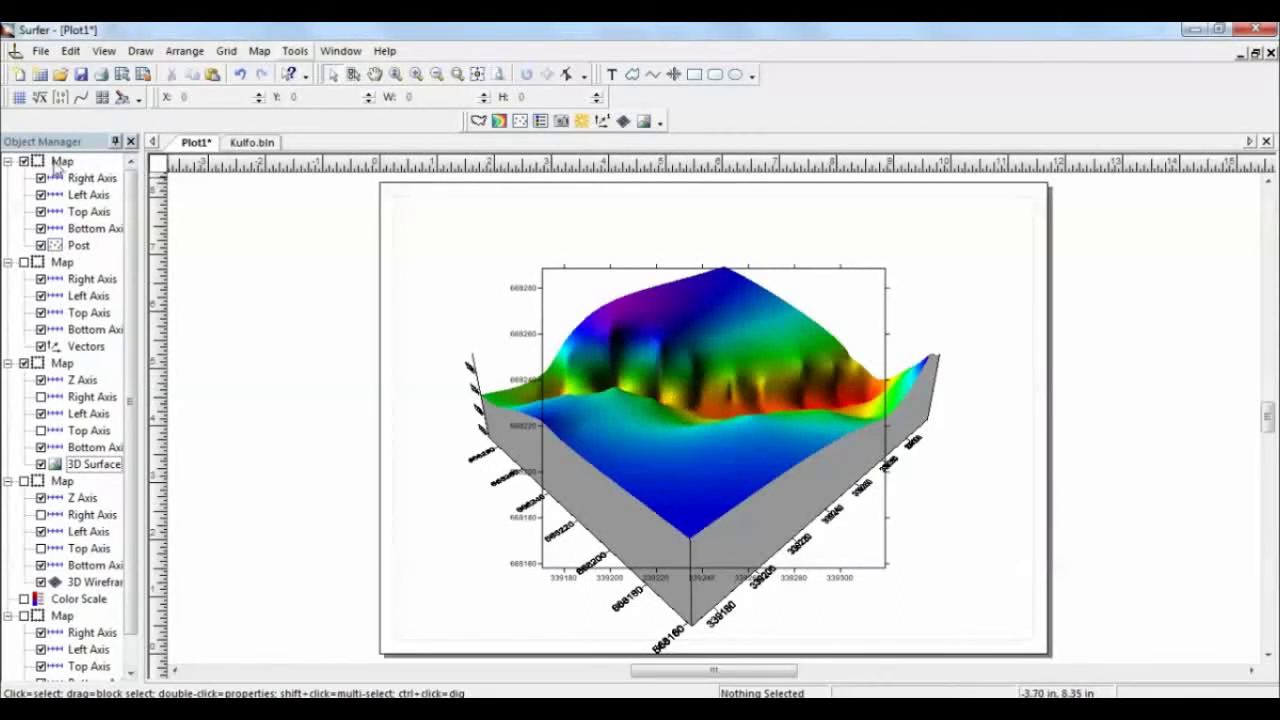
click(60, 162)
right_click(58, 162)
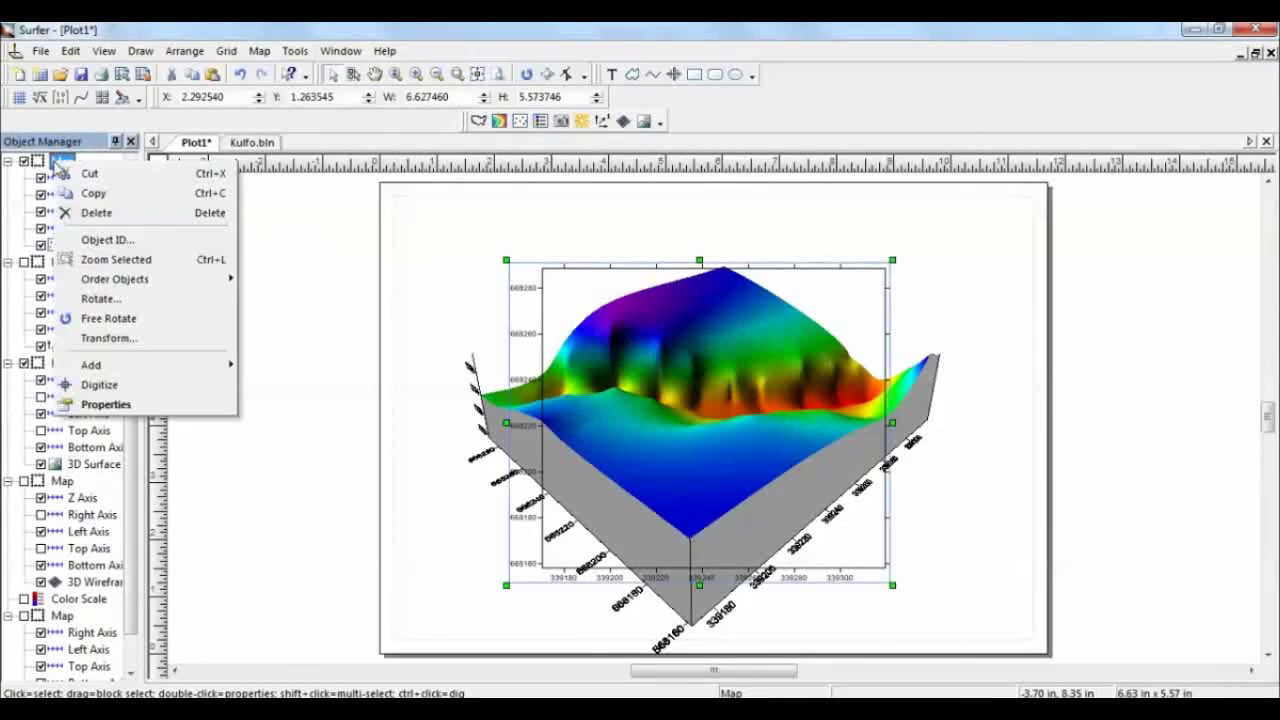
click(96, 212)
Re-add the Kulfo.bln post map via Map > New > Post Map, then hide it and the 3D surface.
click(258, 52)
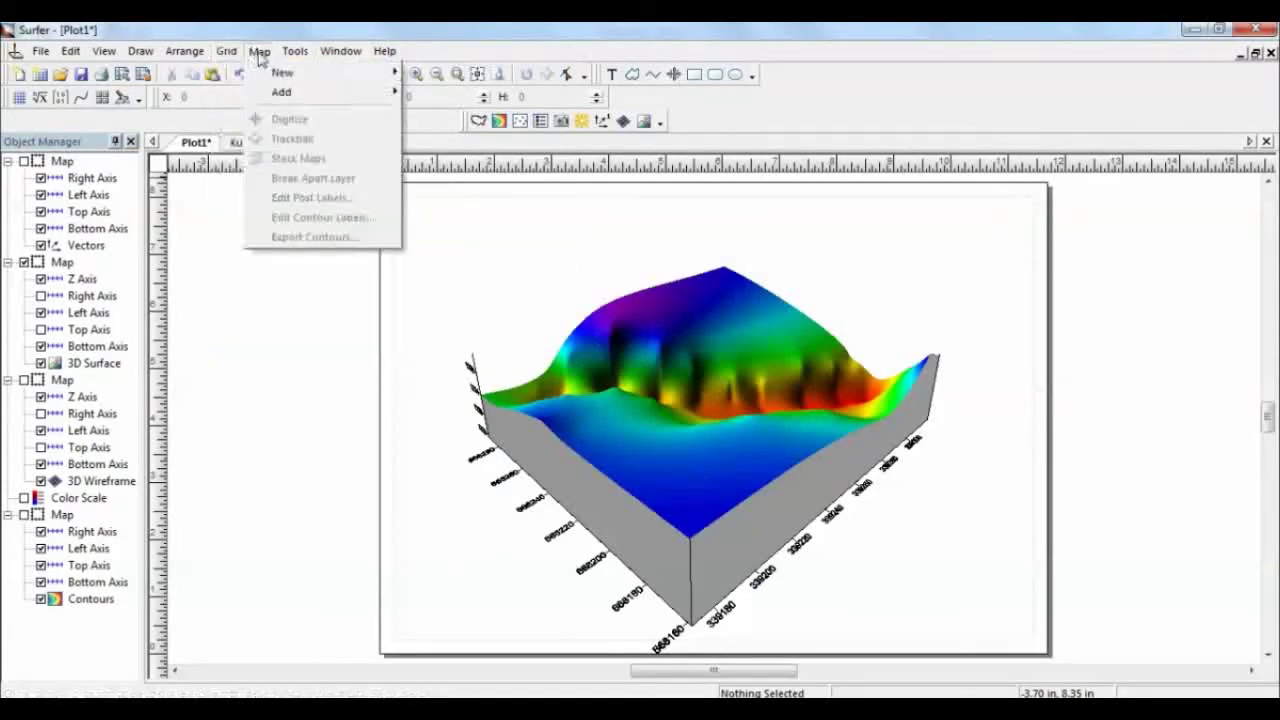
mouse_move(357, 77)
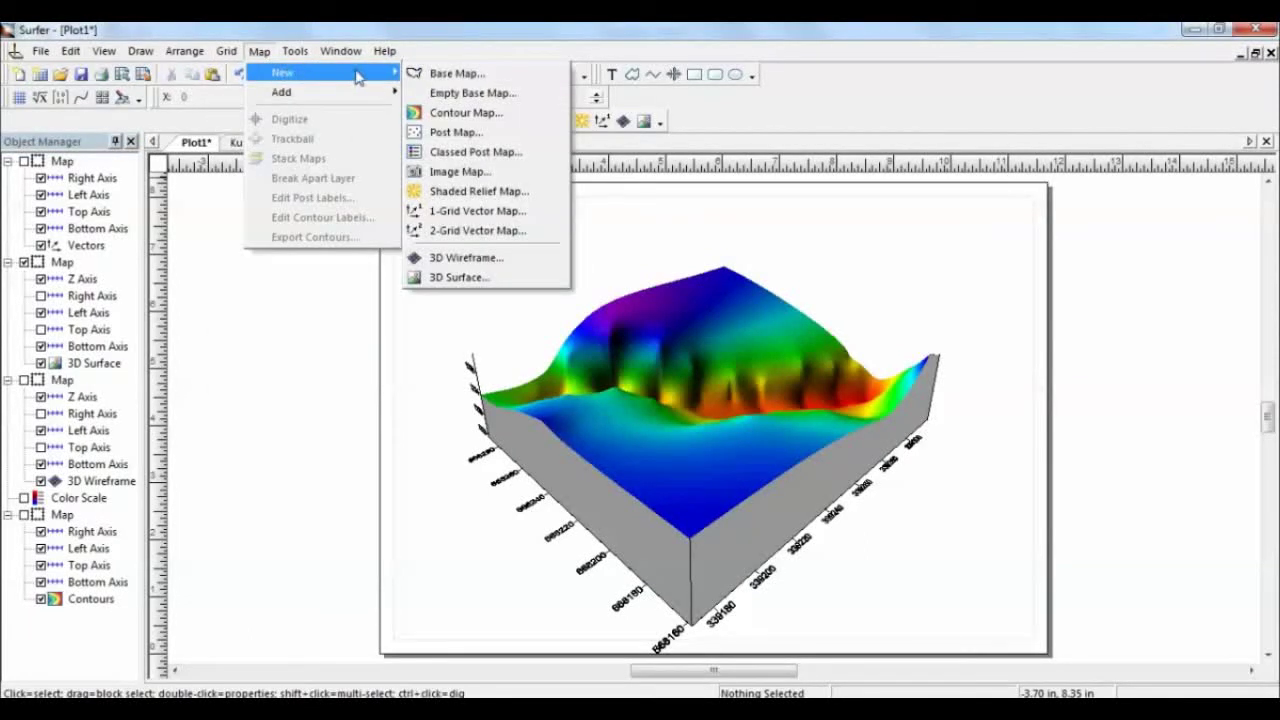
click(461, 135)
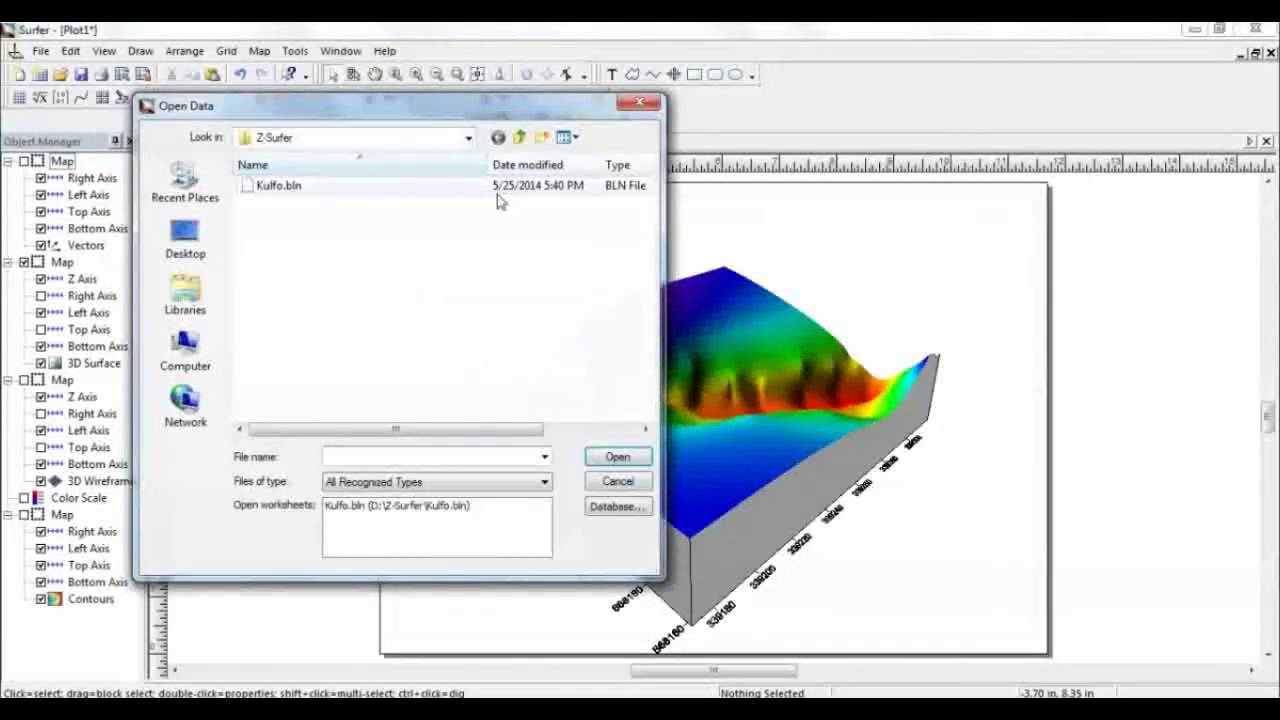
double_click(482, 188)
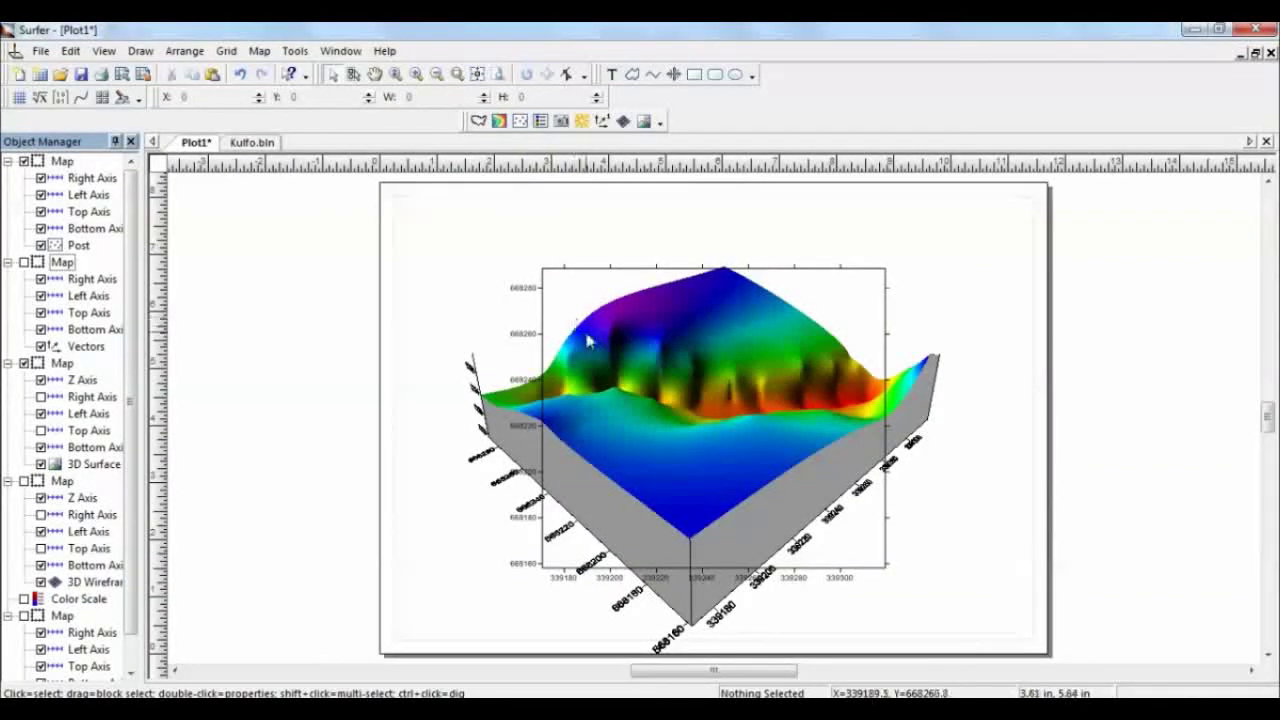
click(24, 162)
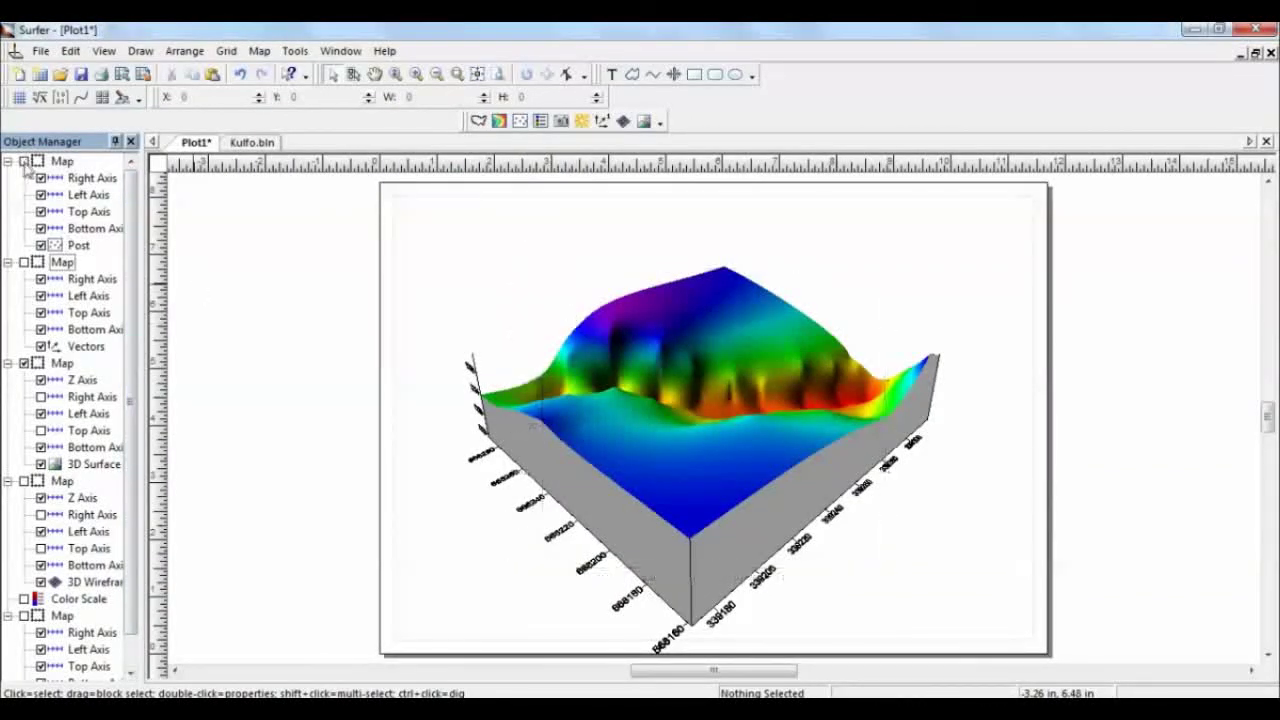
click(24, 363)
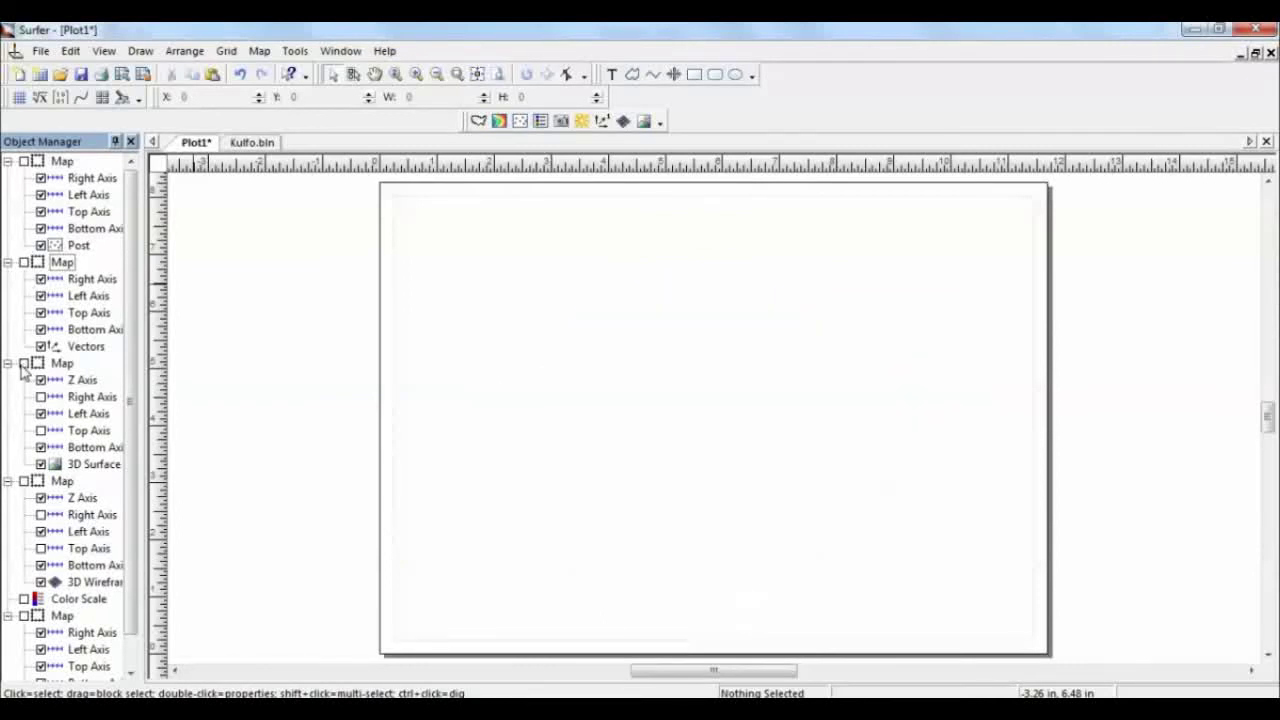
Show the contour map and overlay a classed post map from Kulfo.bln.
click(24, 481)
click(24, 481)
click(24, 616)
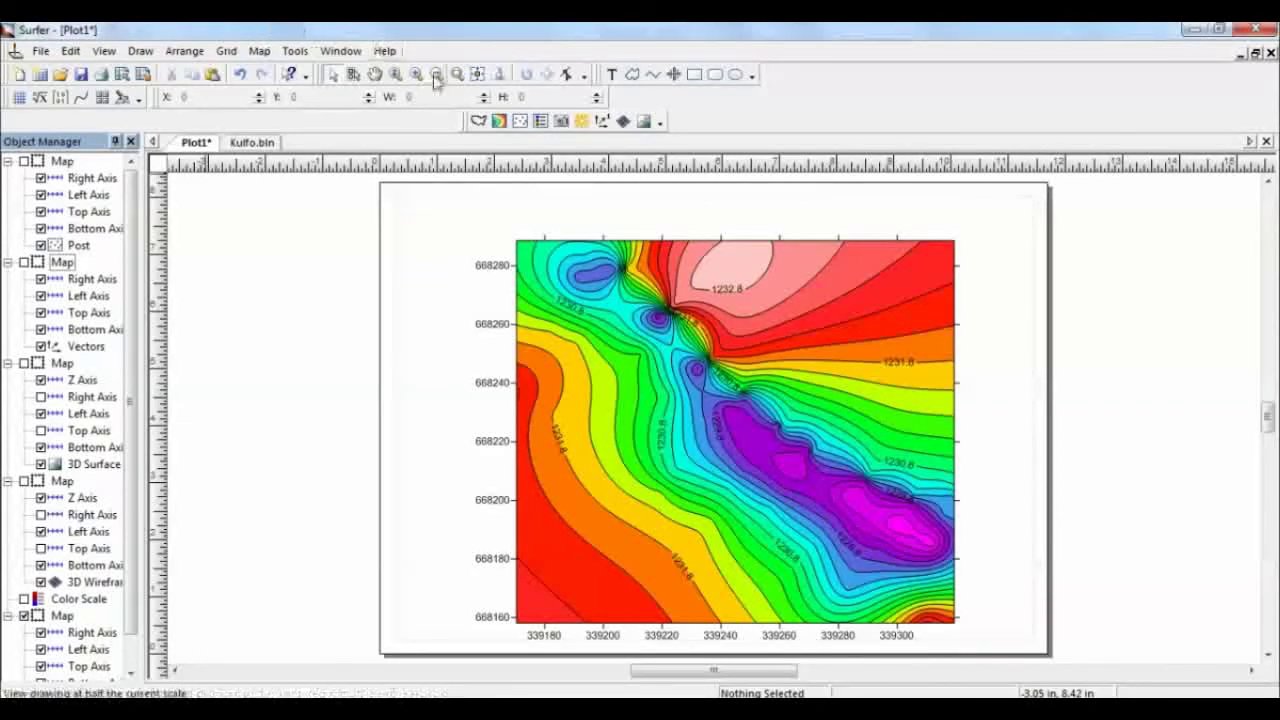
click(540, 121)
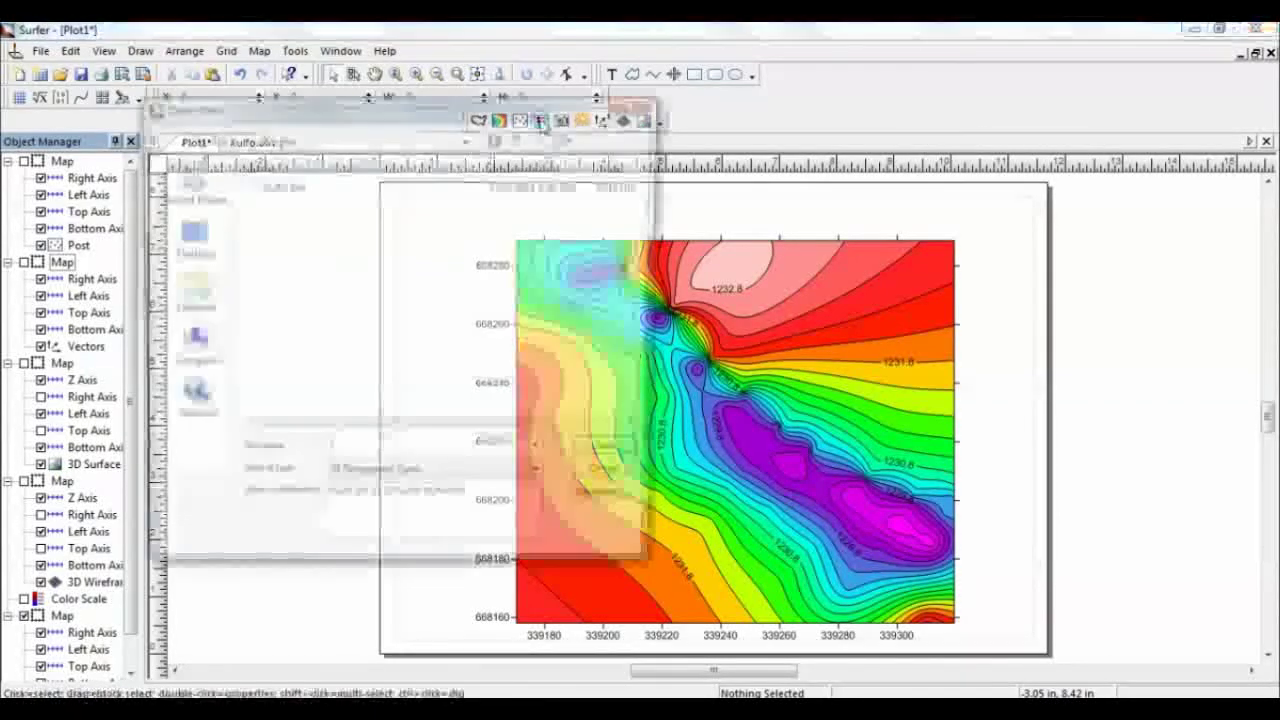
double_click(471, 190)
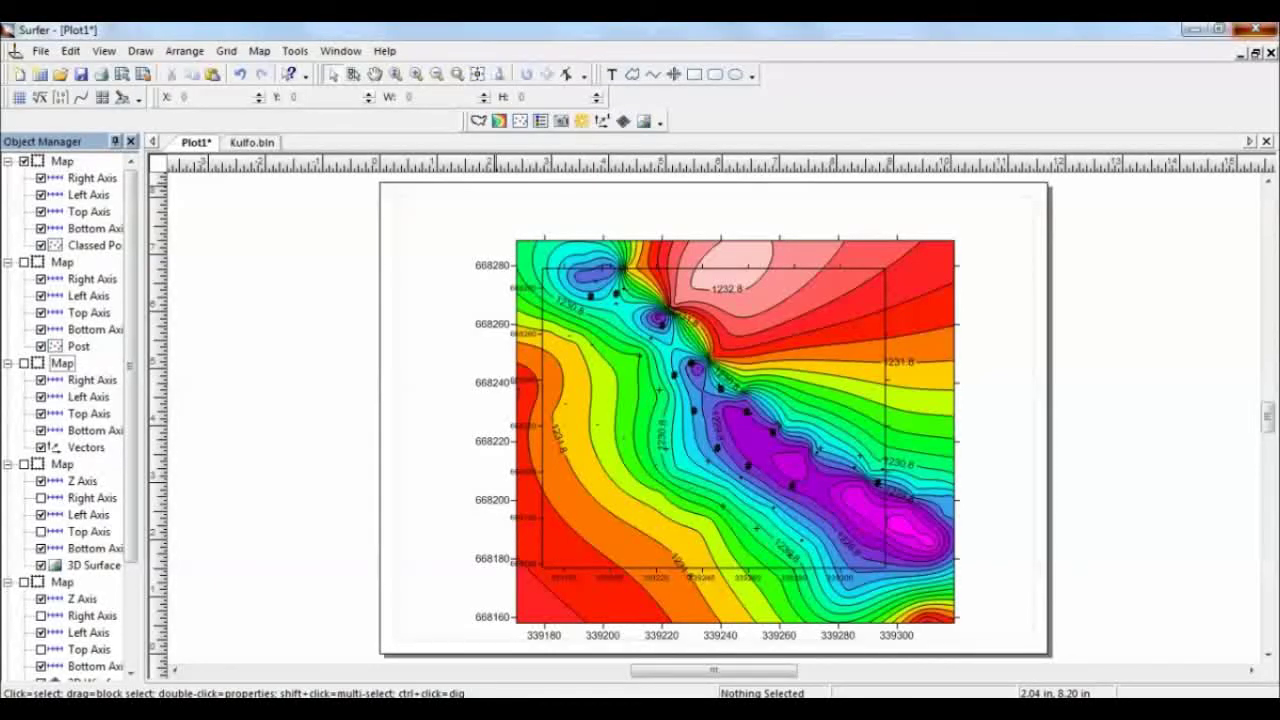
Close Surfer without saving Plot1, then close the Excel workbook window.
click(1256, 29)
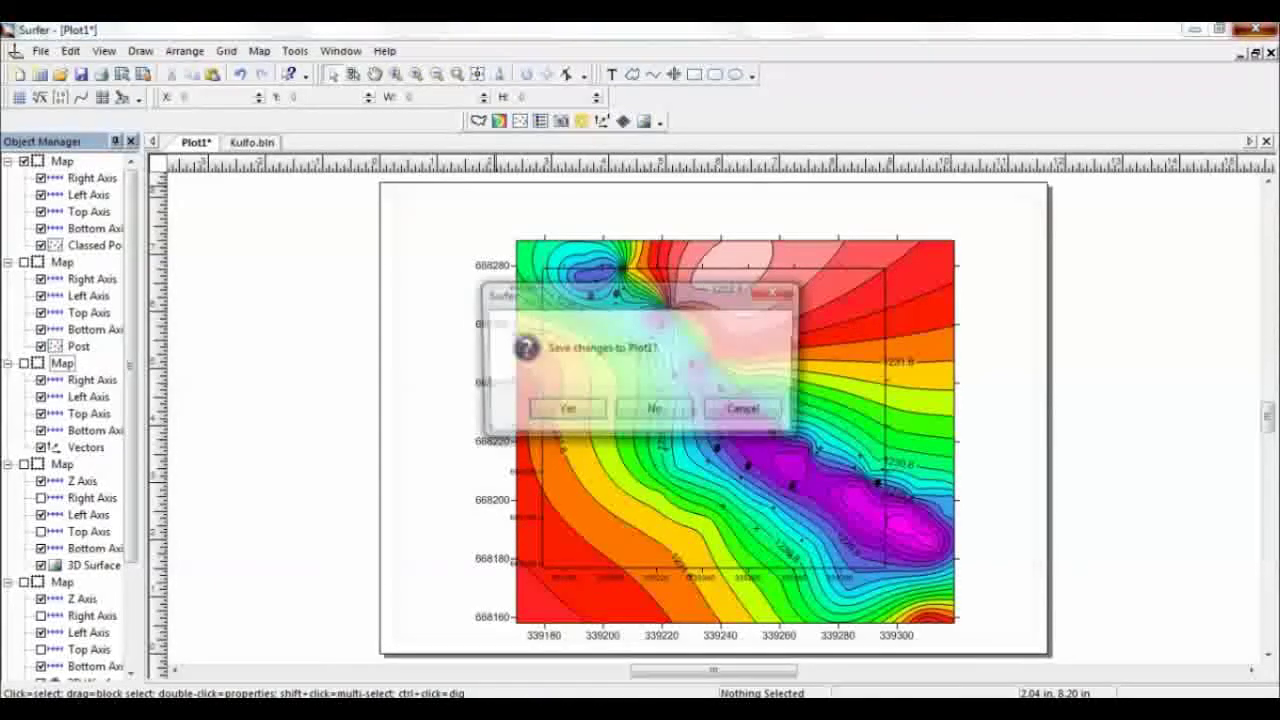
click(652, 411)
click(1265, 30)
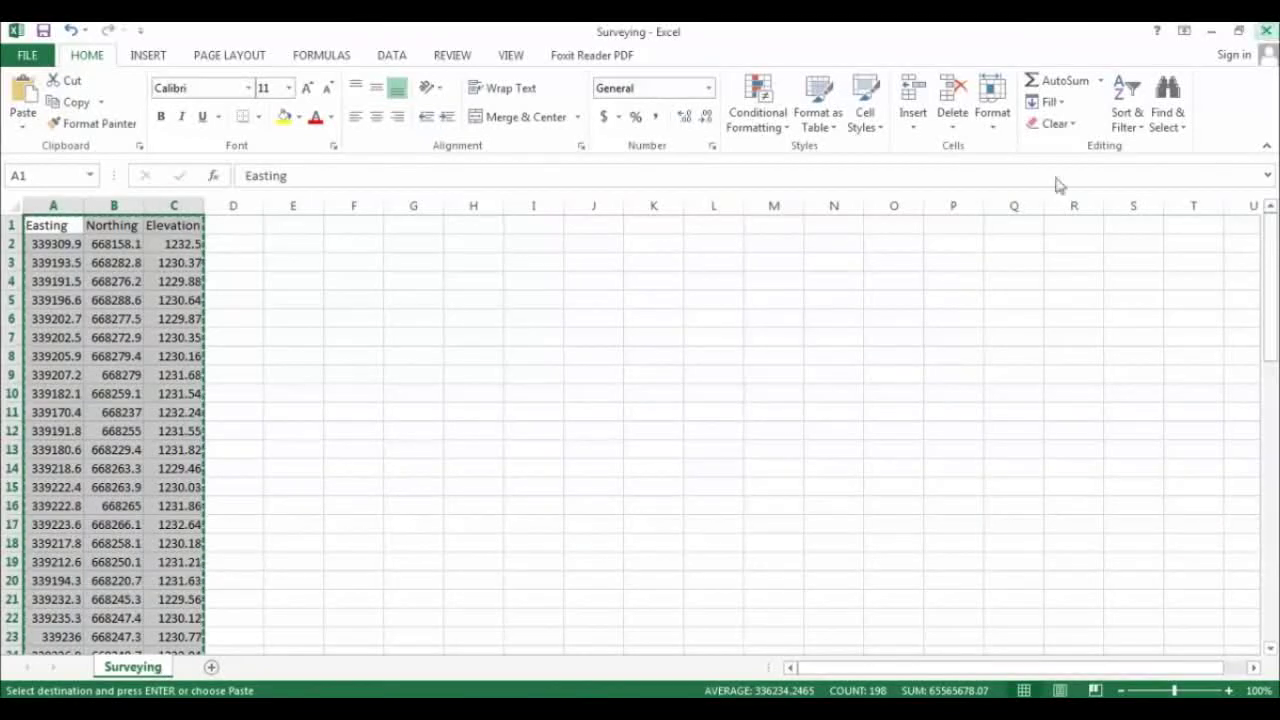